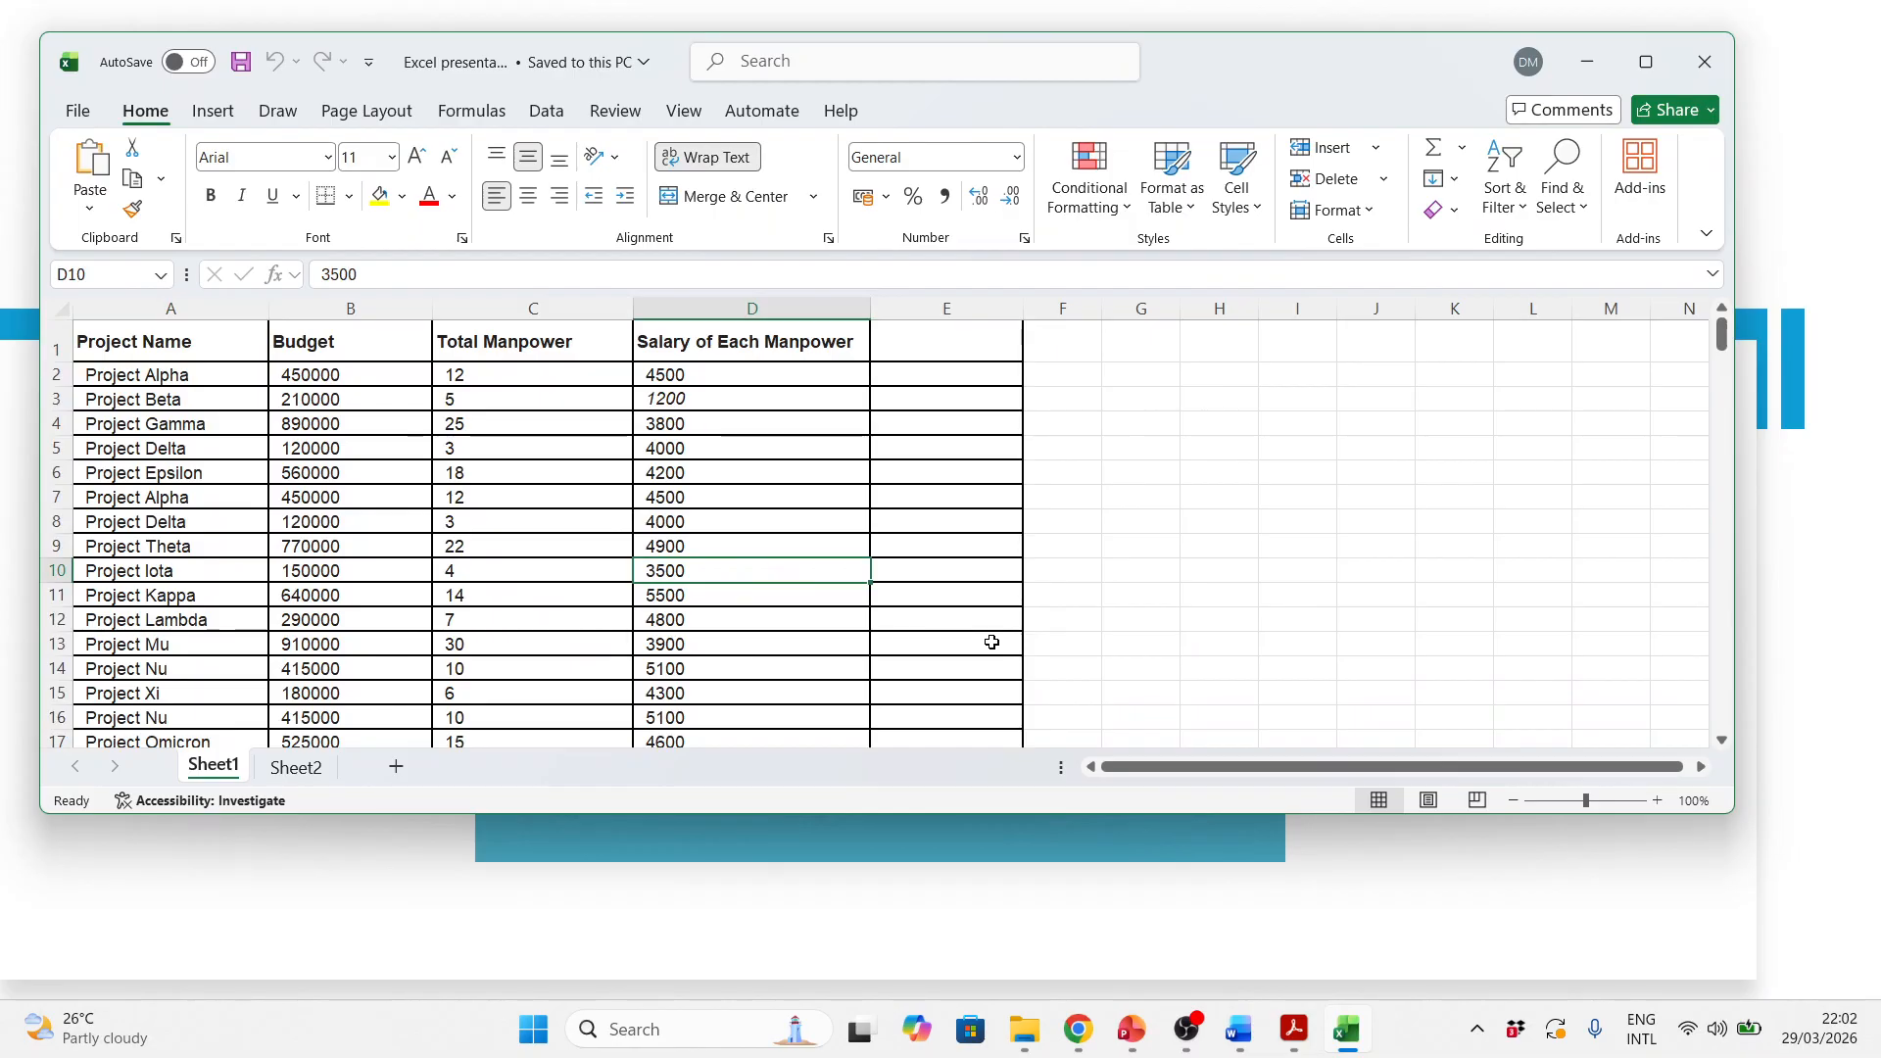
Step: Jump to the first cell of the Salary of Each Manpower data, to its last row, and back to the header
key("ctrl+Up")
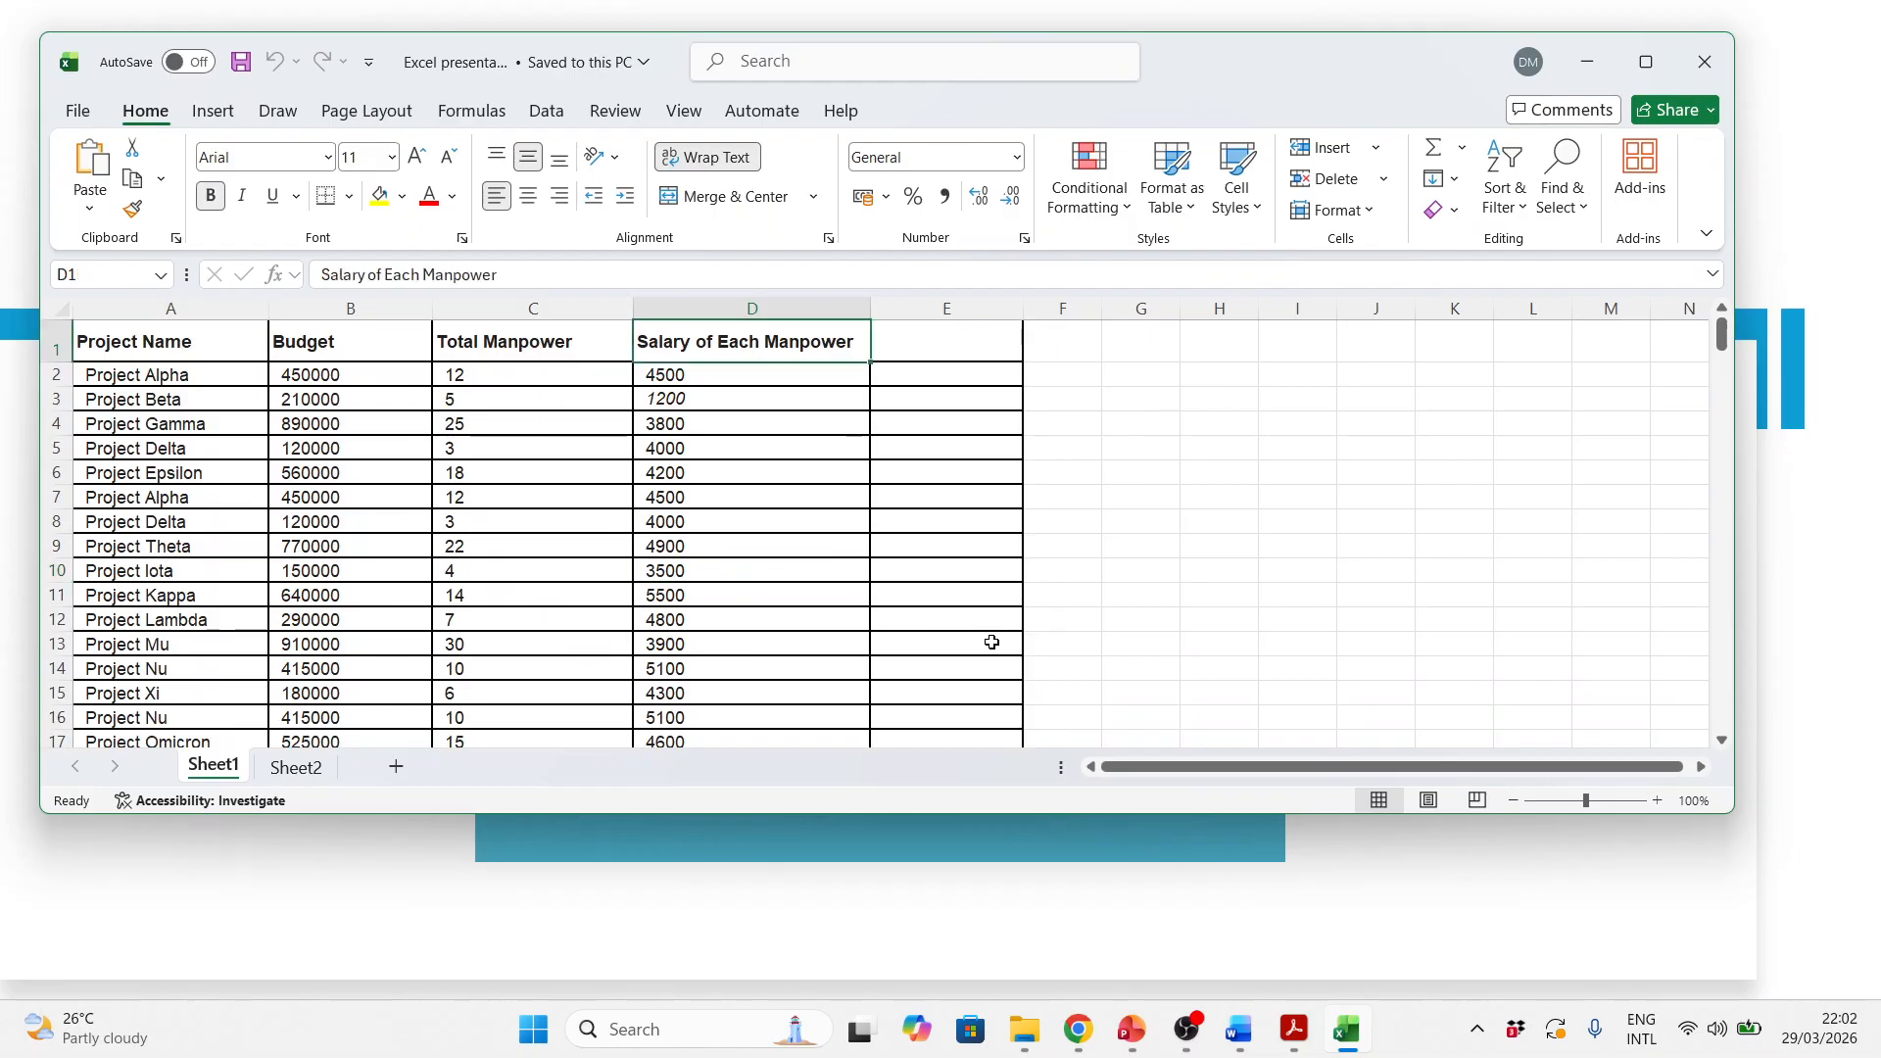
key("ctrl+Down")
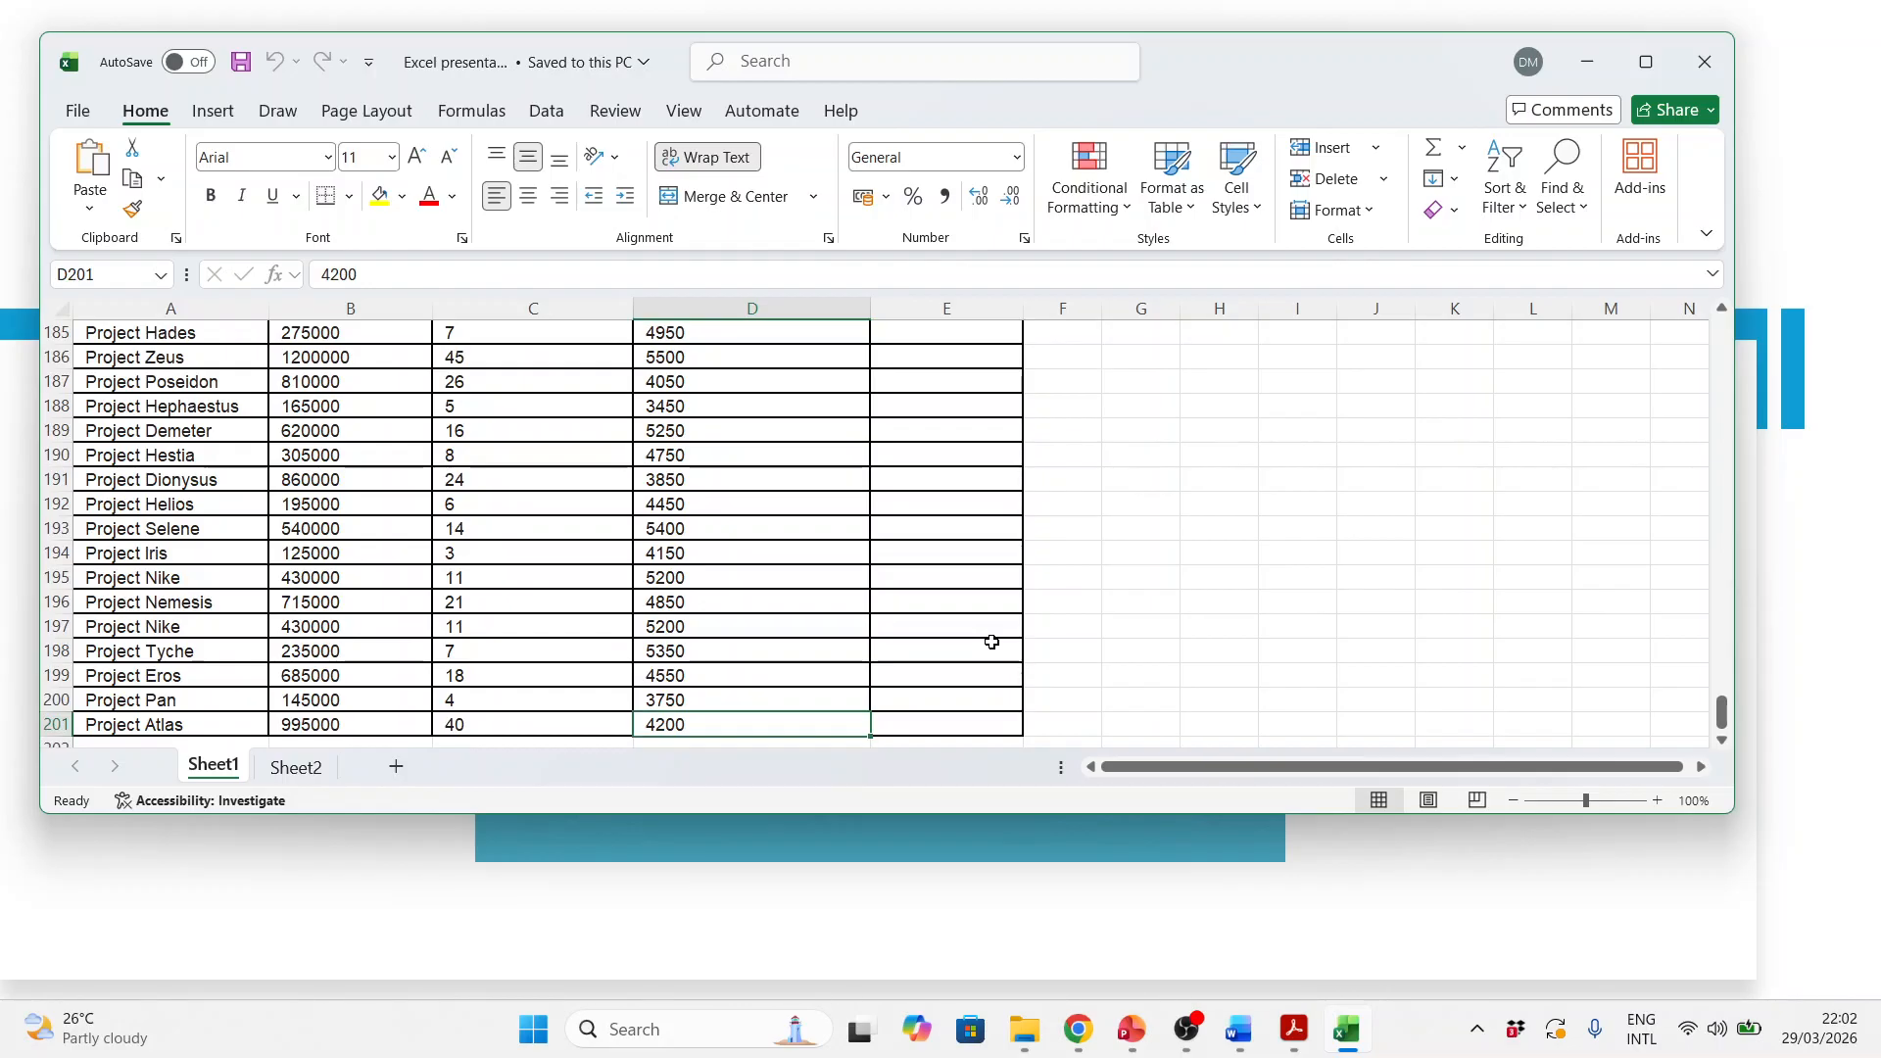
key("ctrl+Up")
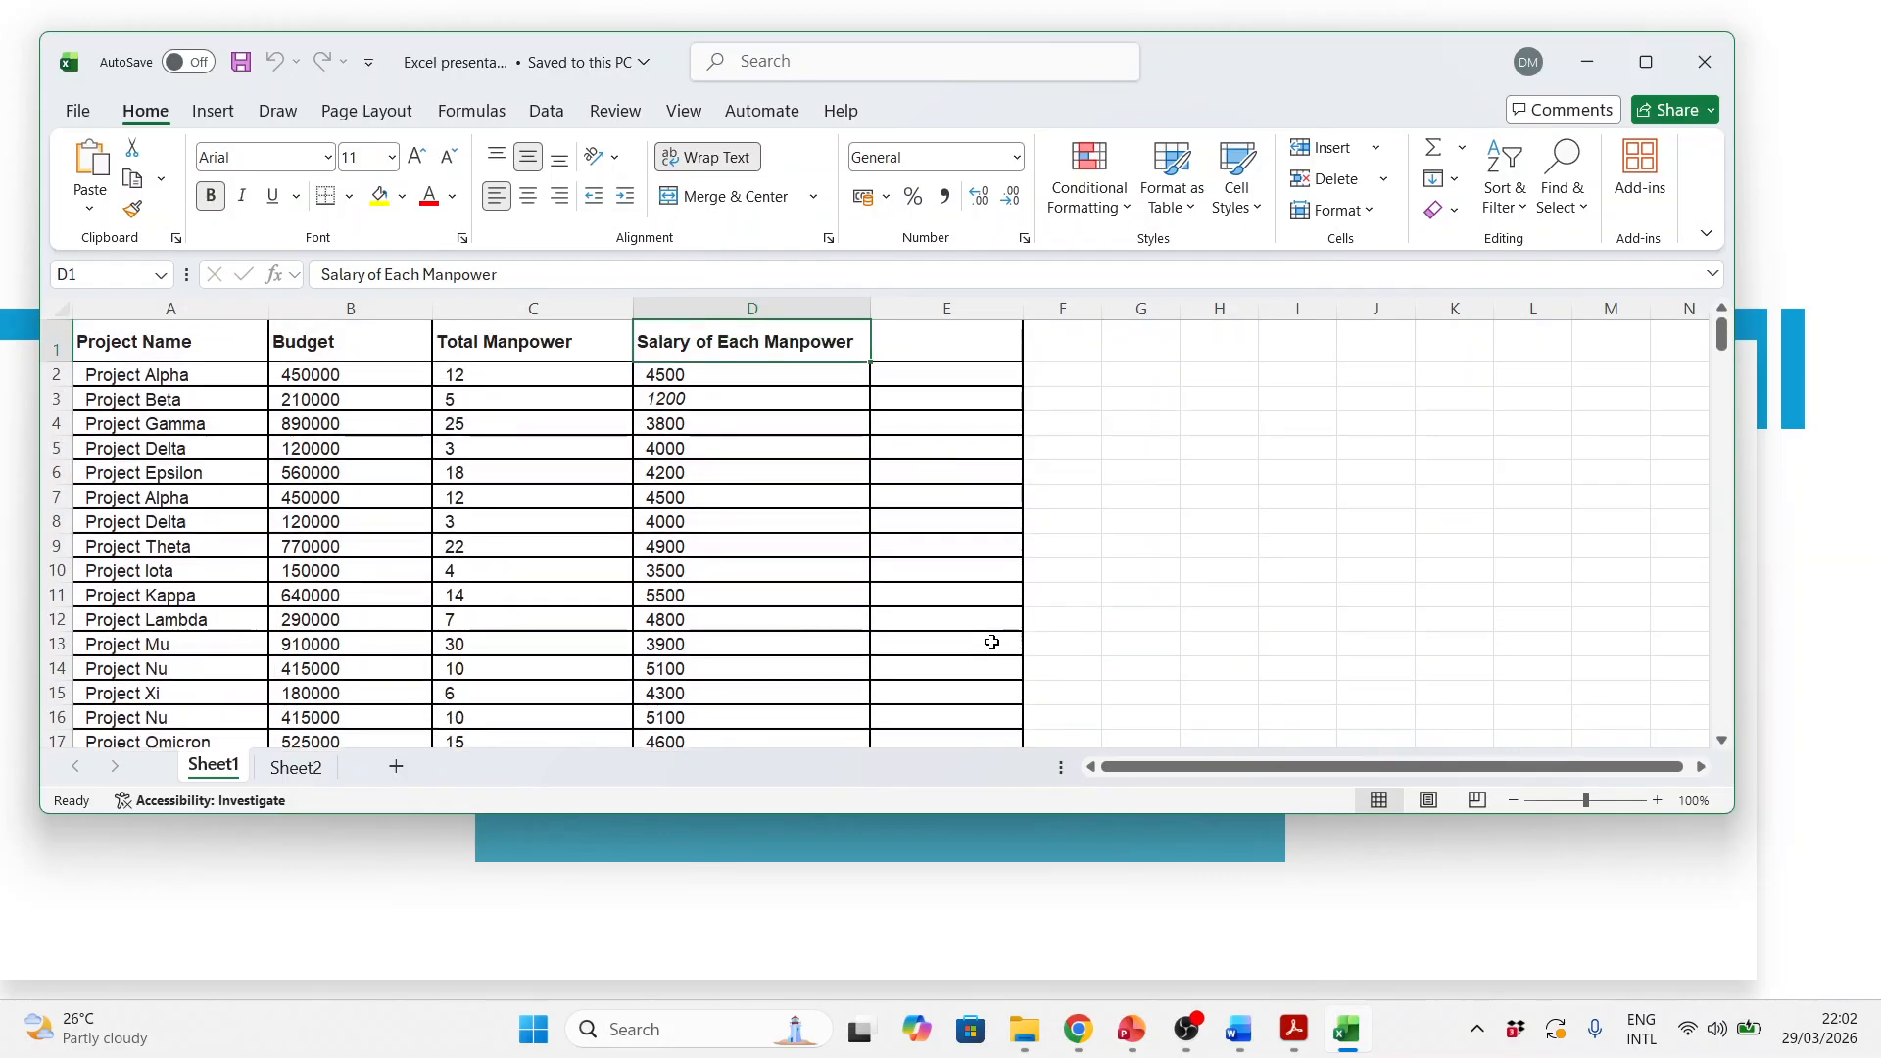
Step: Switch to the PowerPoint slide show and advance to the slide about editing a cell with F2
key("alt+Tab")
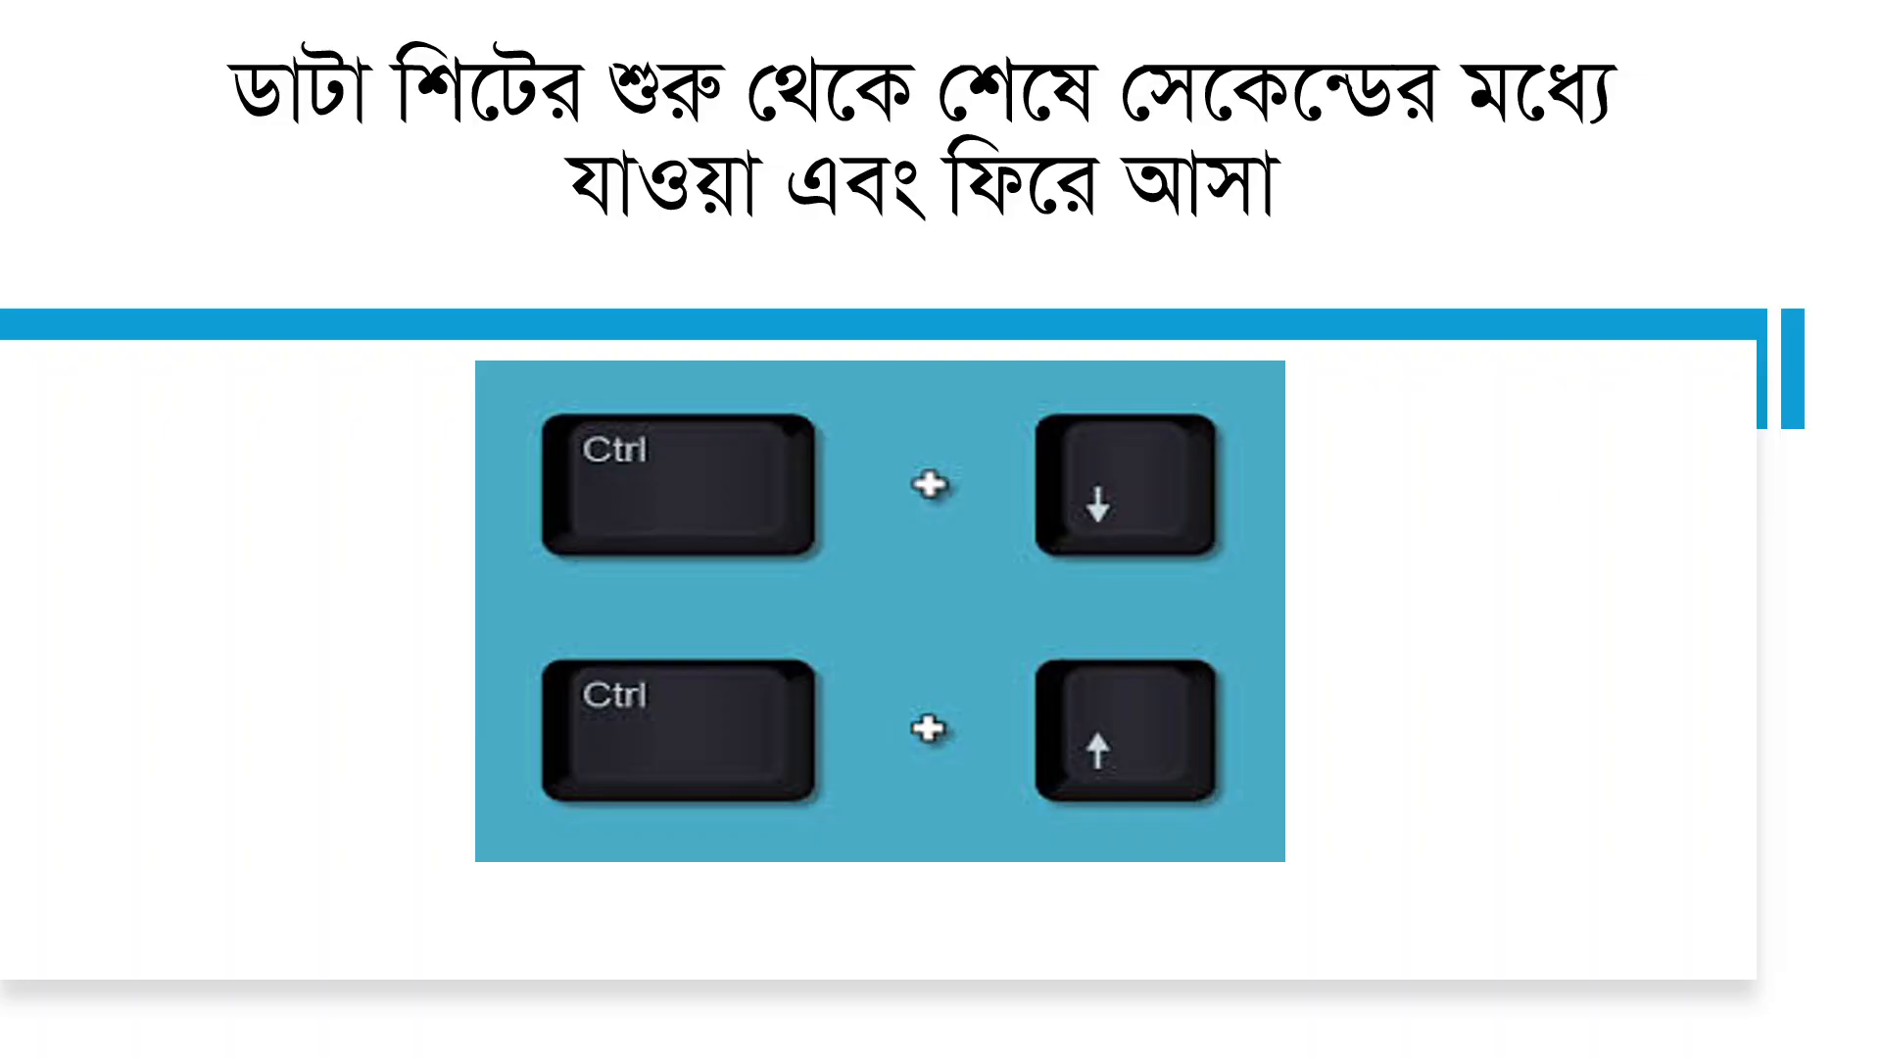
key("Right")
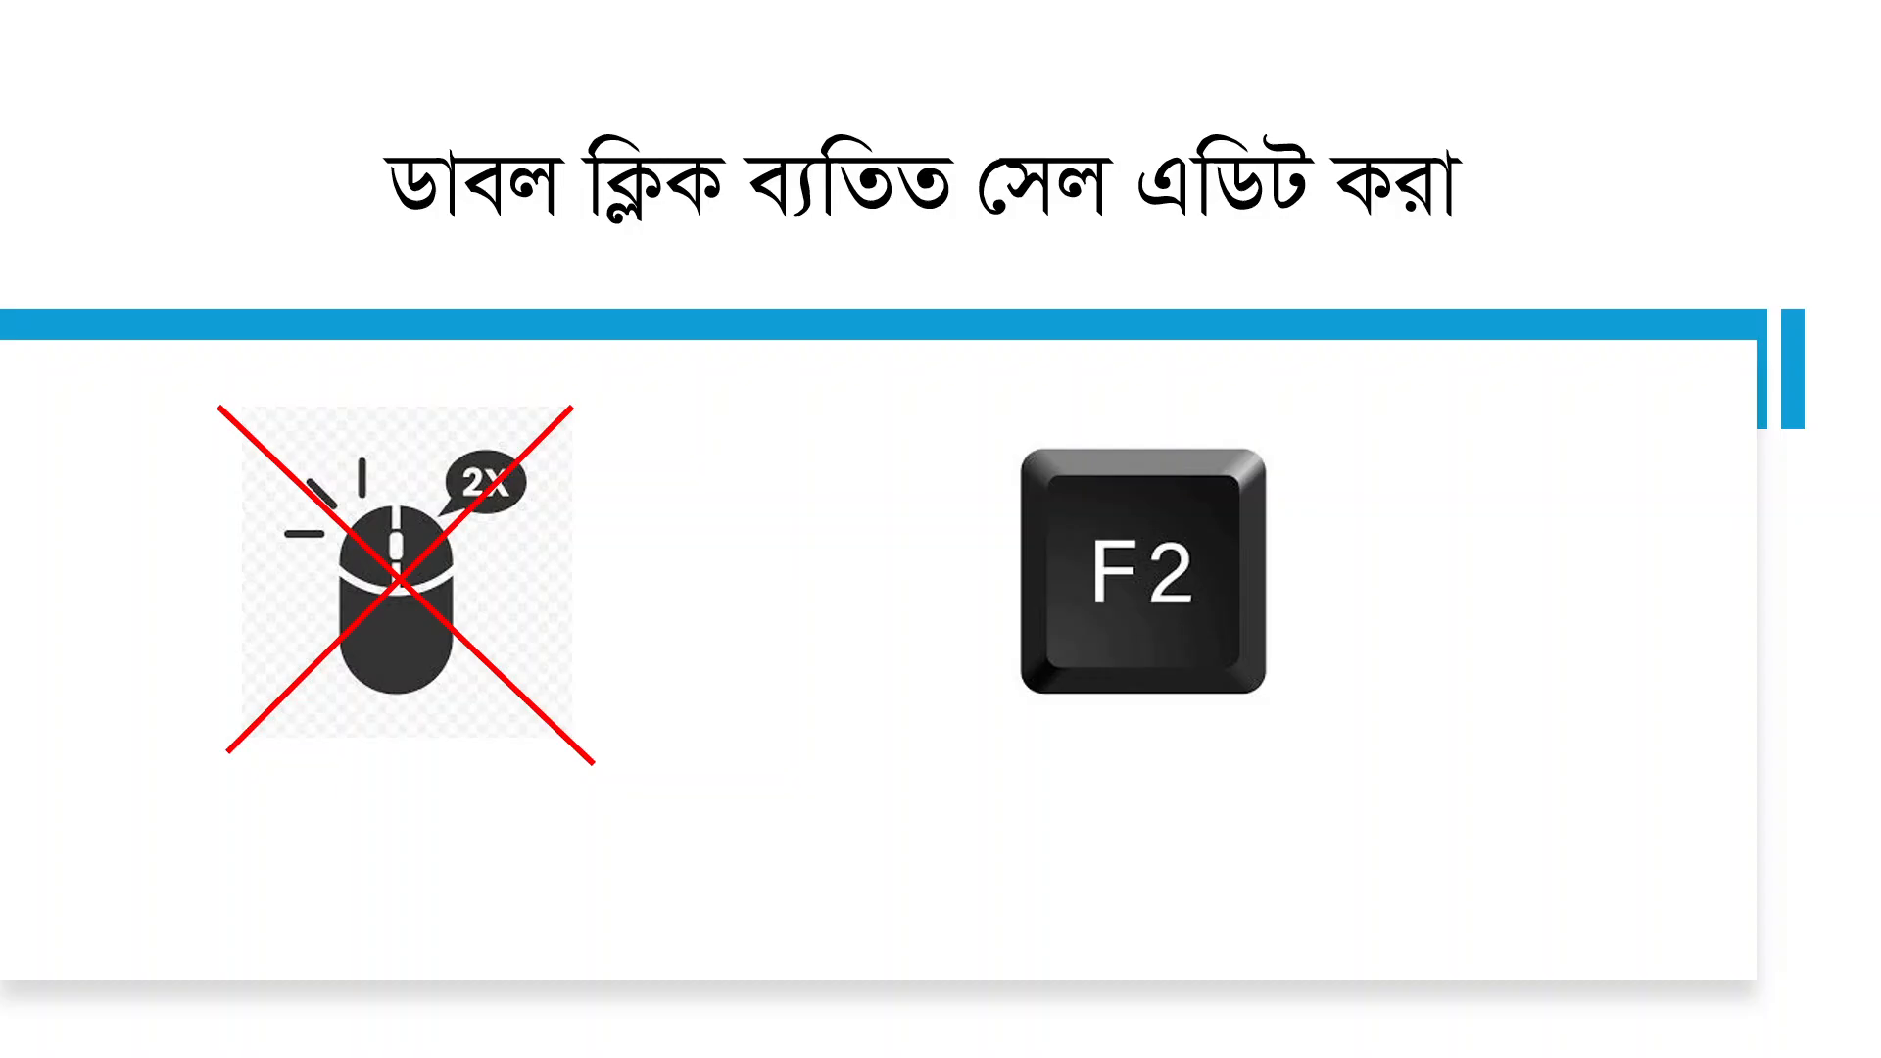
Step: Switch to the Excel workbook and change Project Delta's Total Manpower in cell C5 to 24
key("alt+Tab")
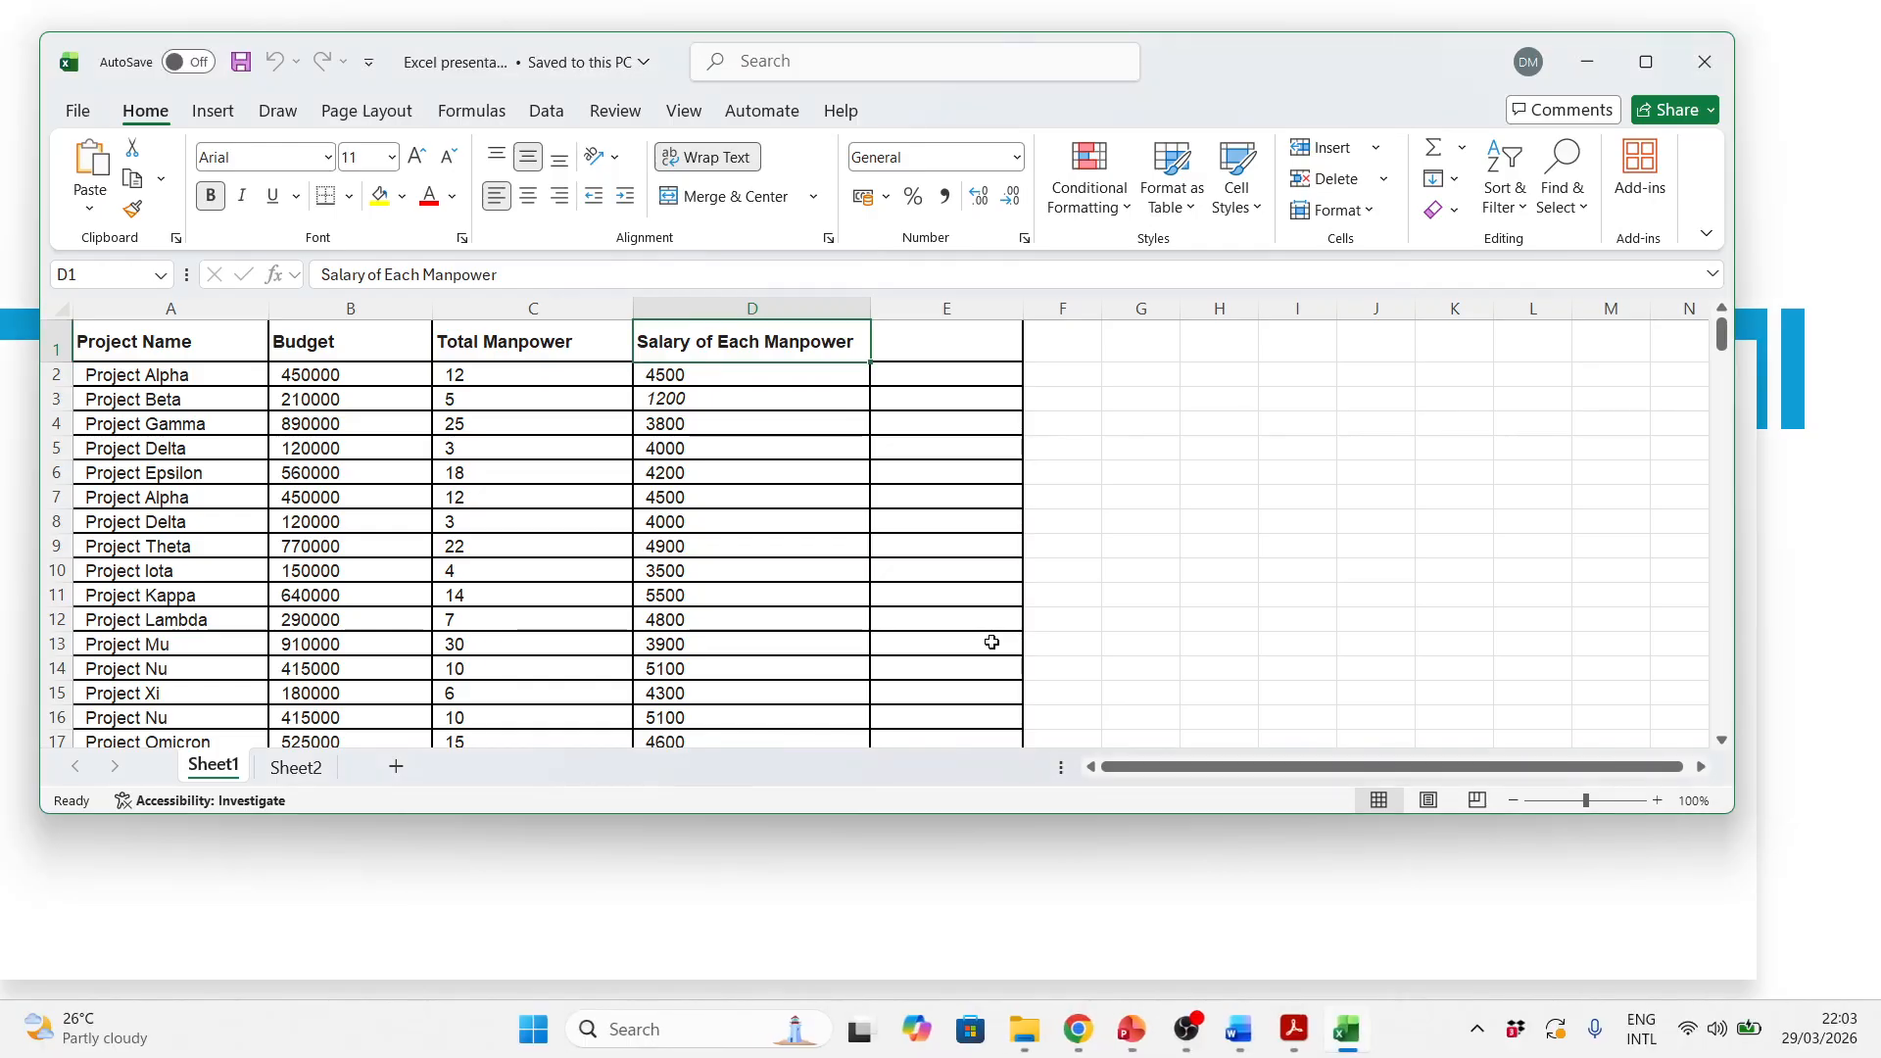
left_click(758, 497)
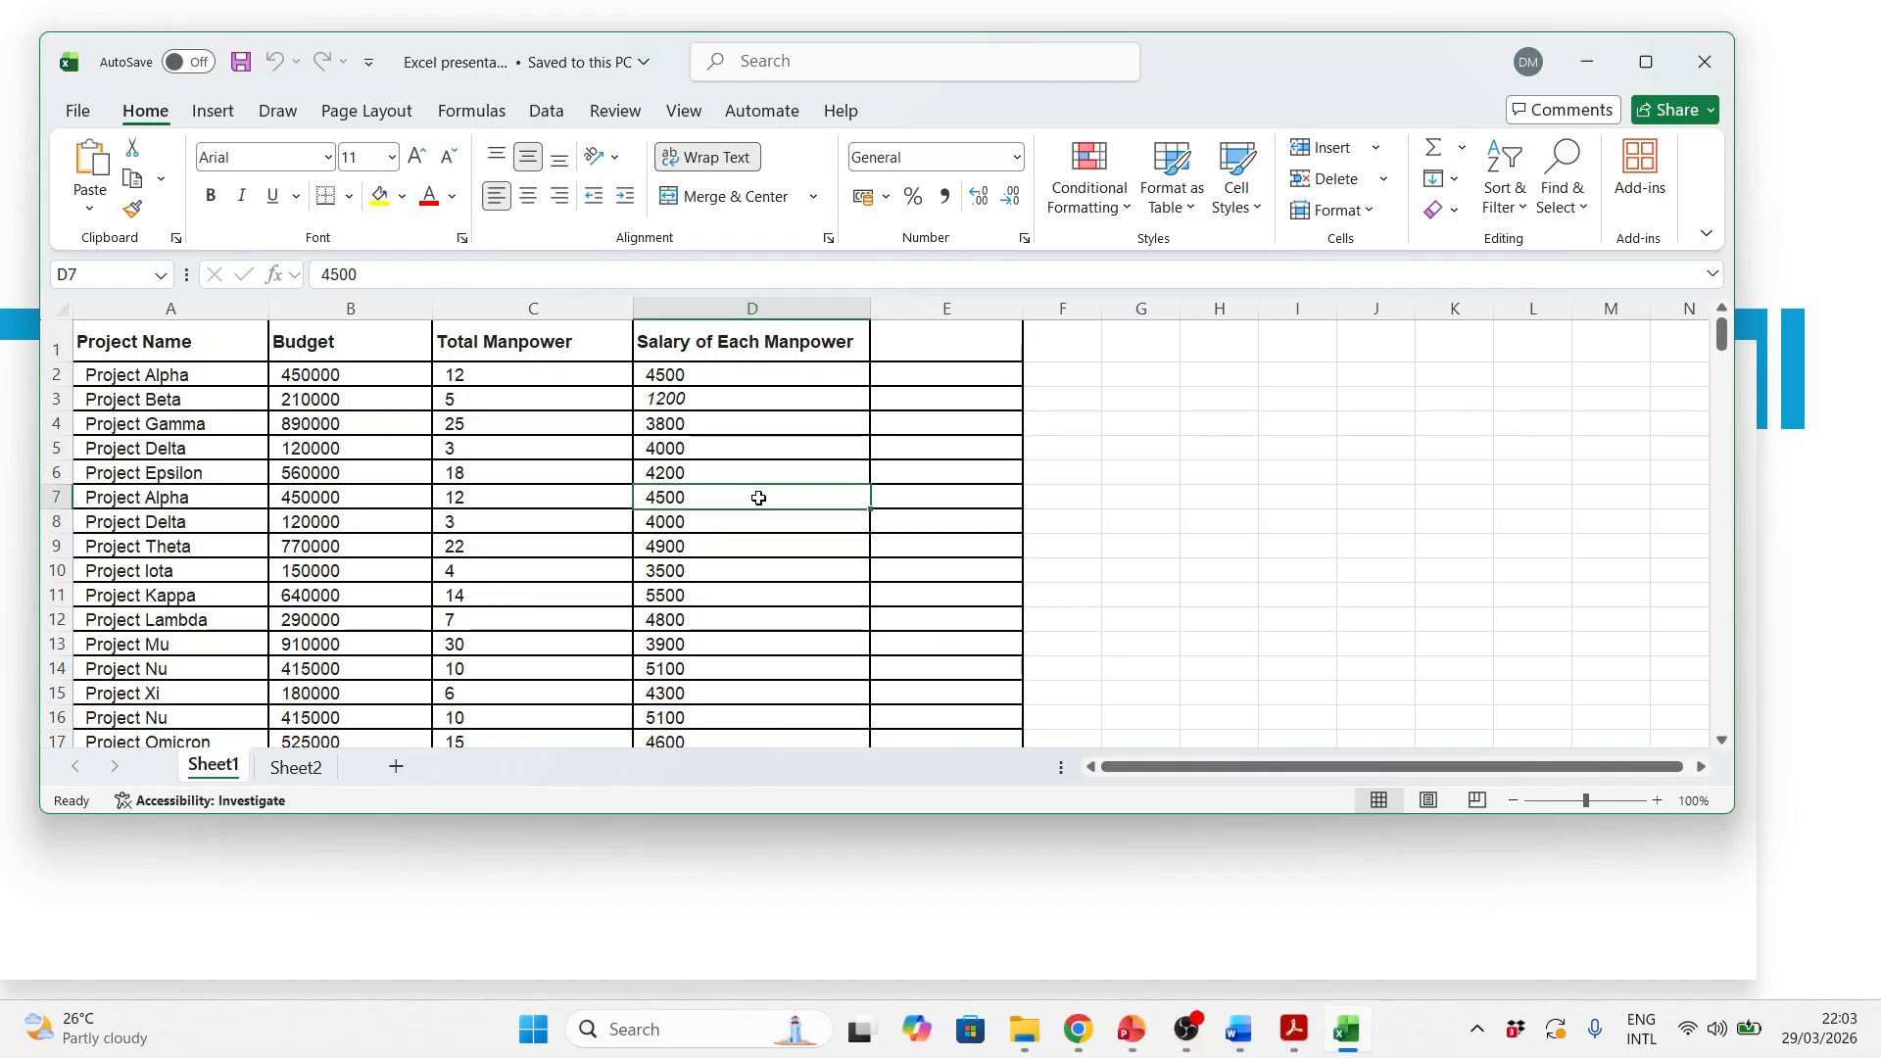
left_click(485, 447)
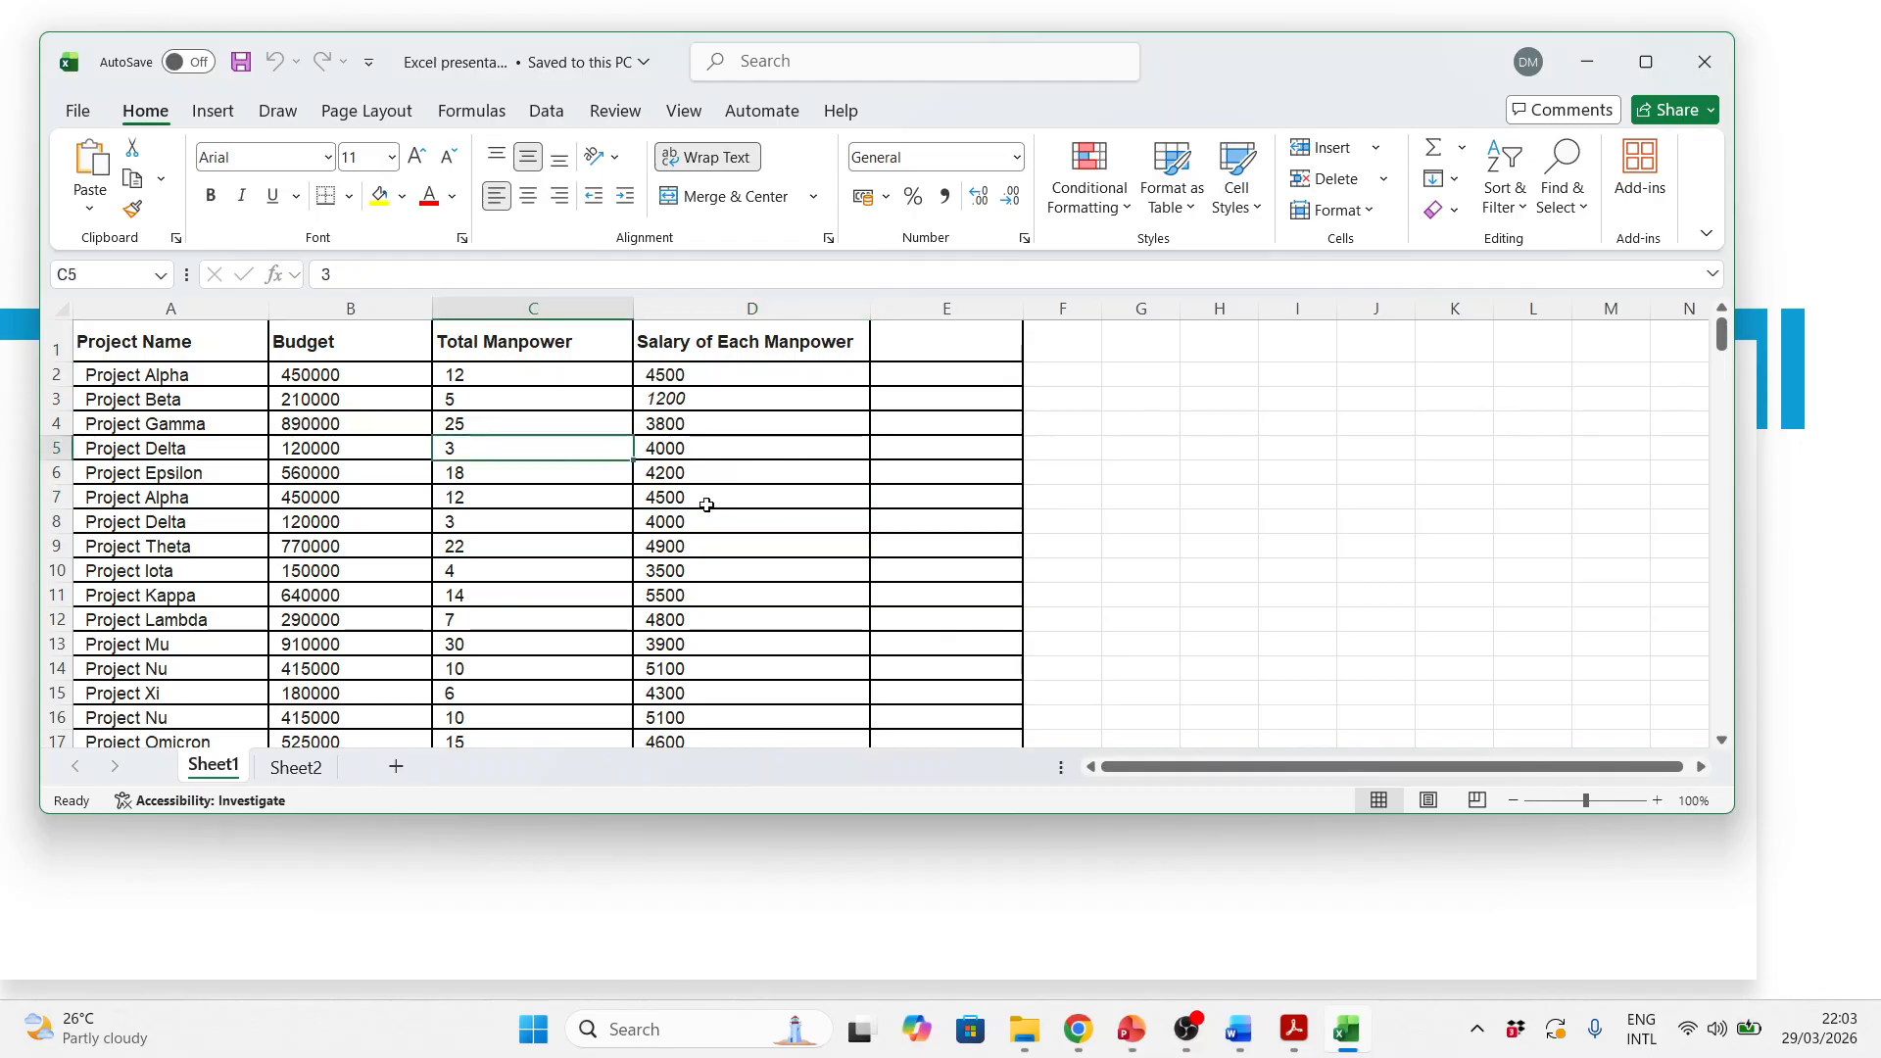
key("Left")
key("Right")
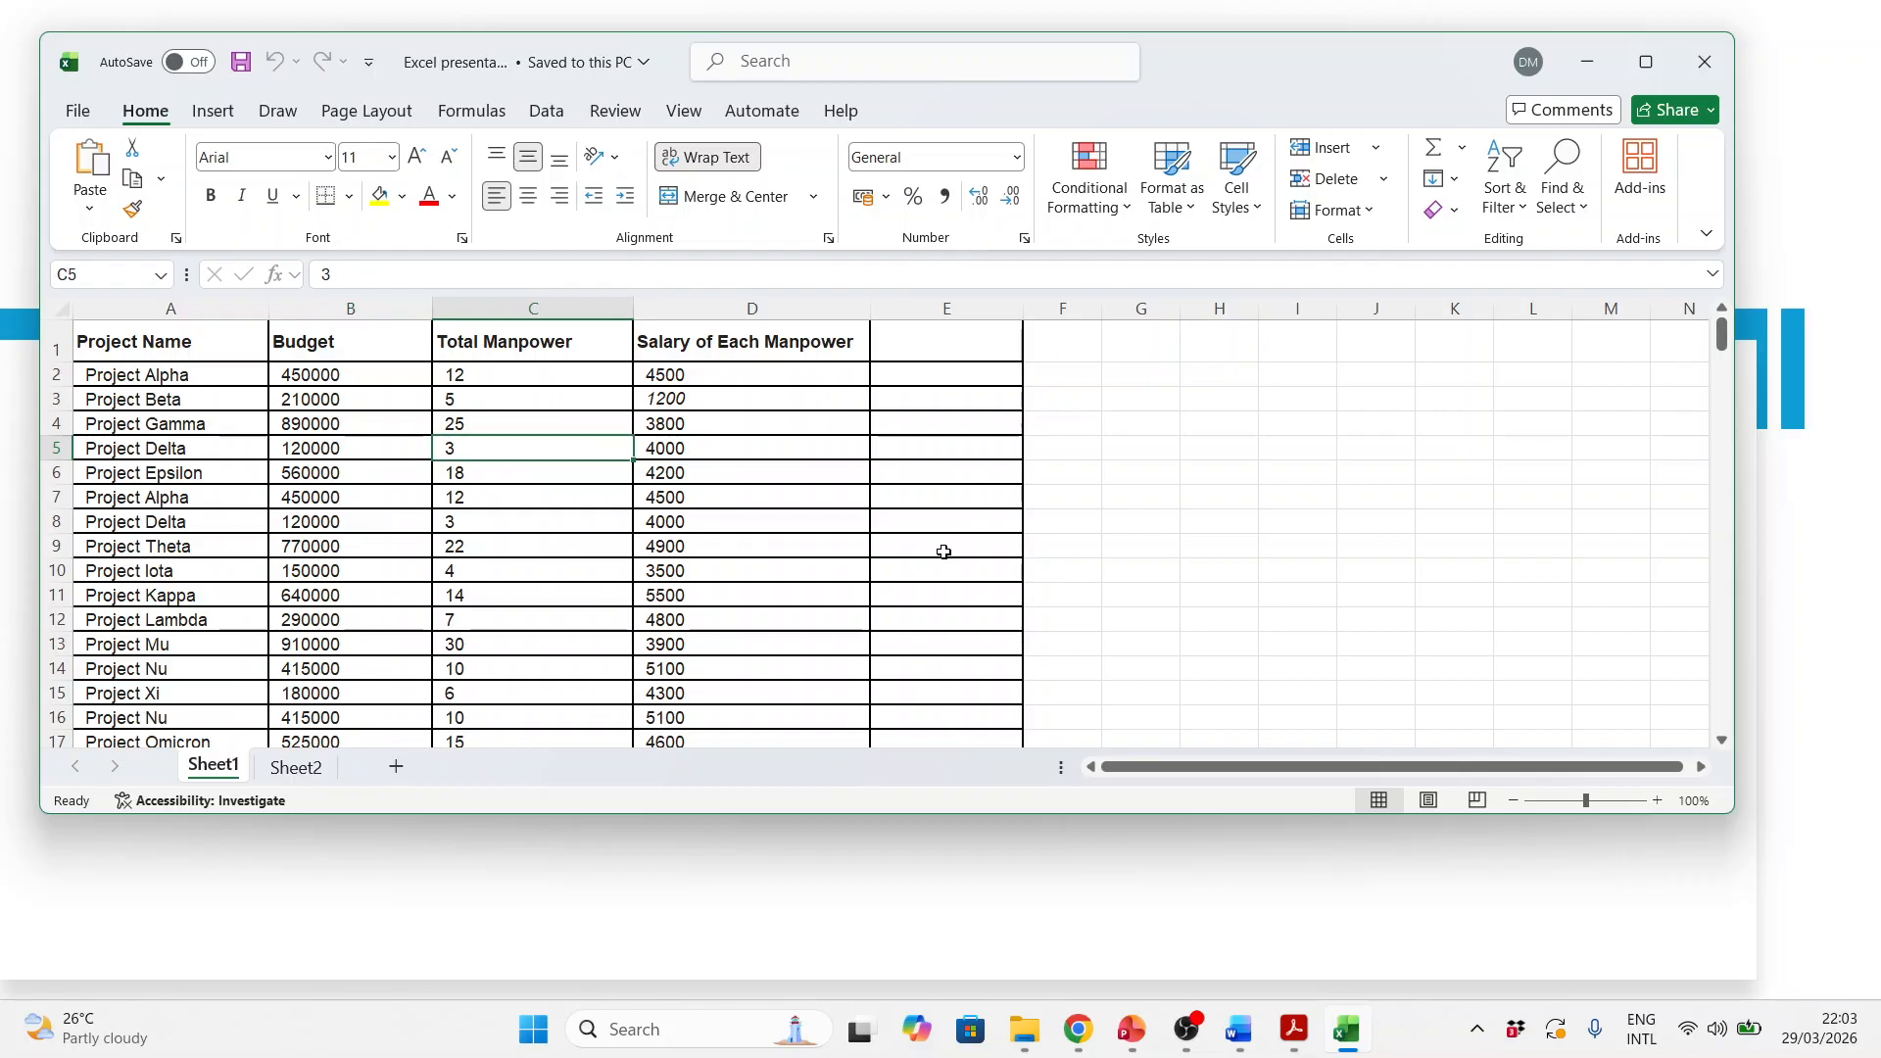
key("F2")
key("BackSpace")
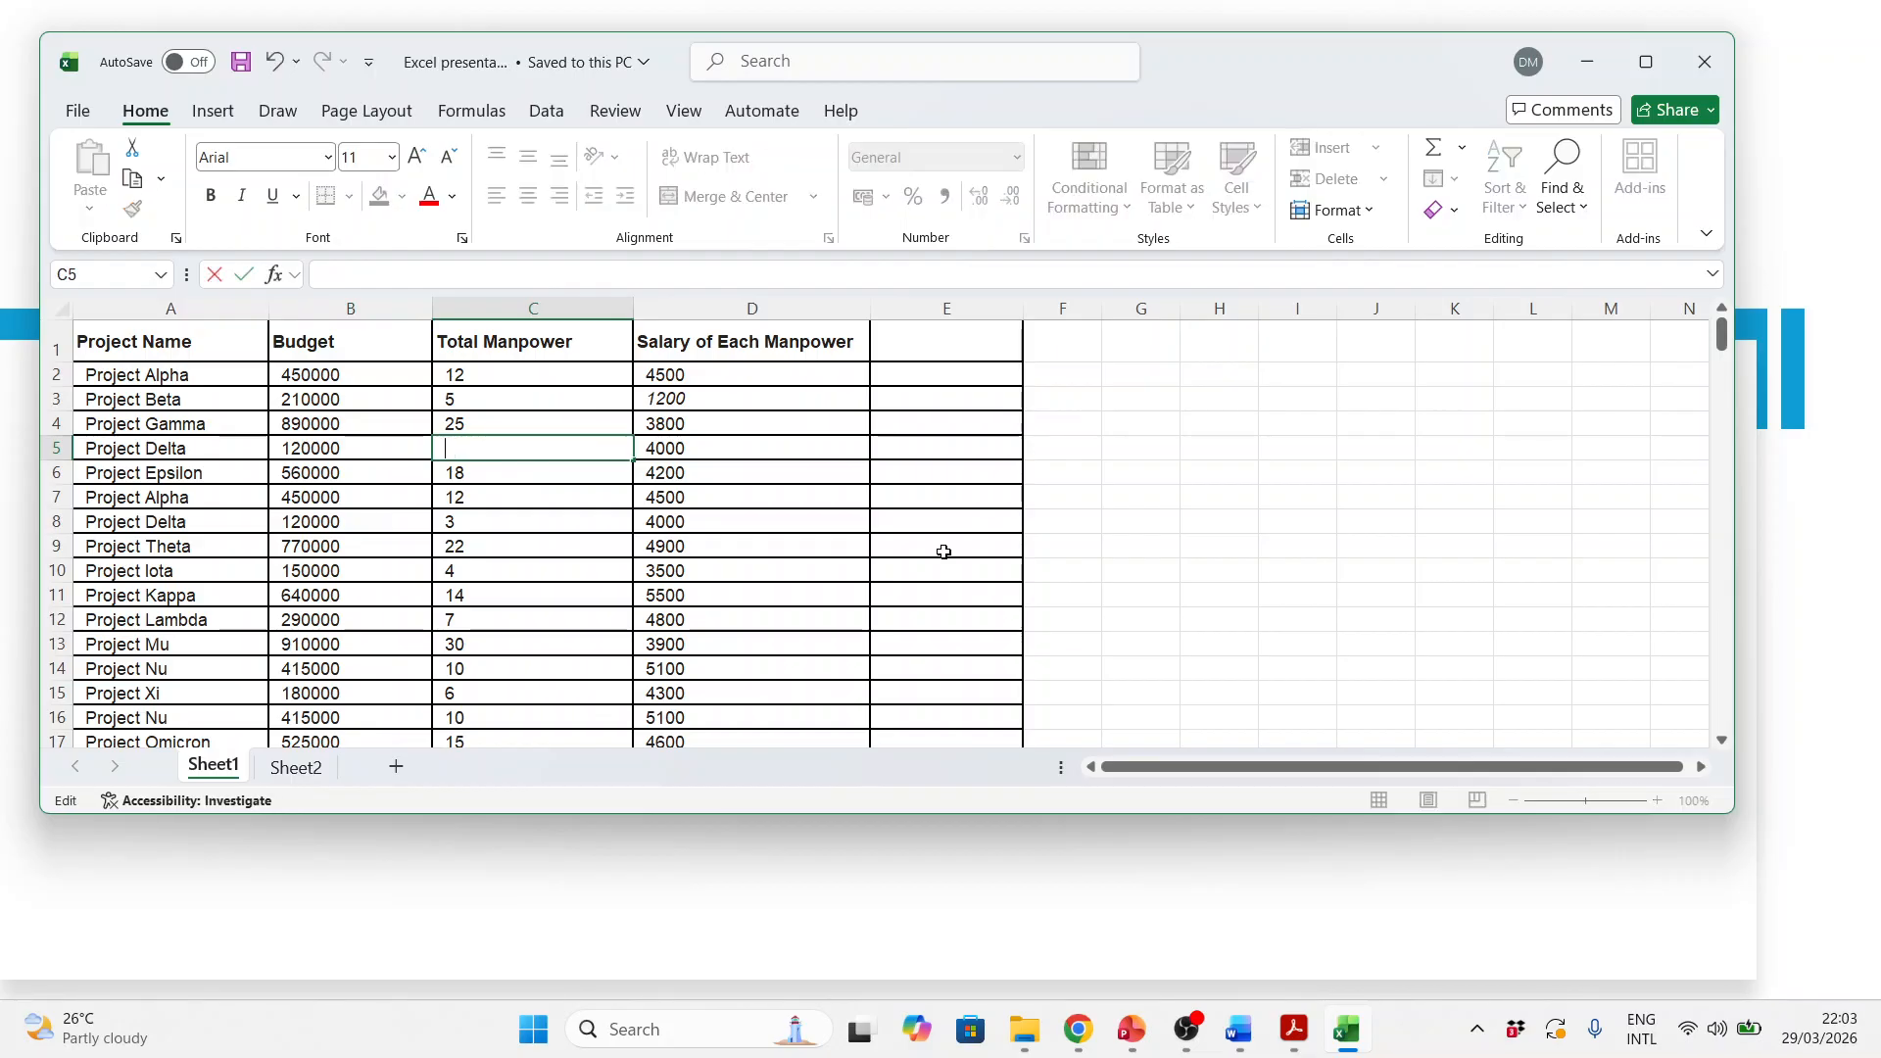
type("24")
key("ctrl+Return")
Step: Undo the change to cell C5, then open the cell for editing and leave it without changes
key("ctrl+z")
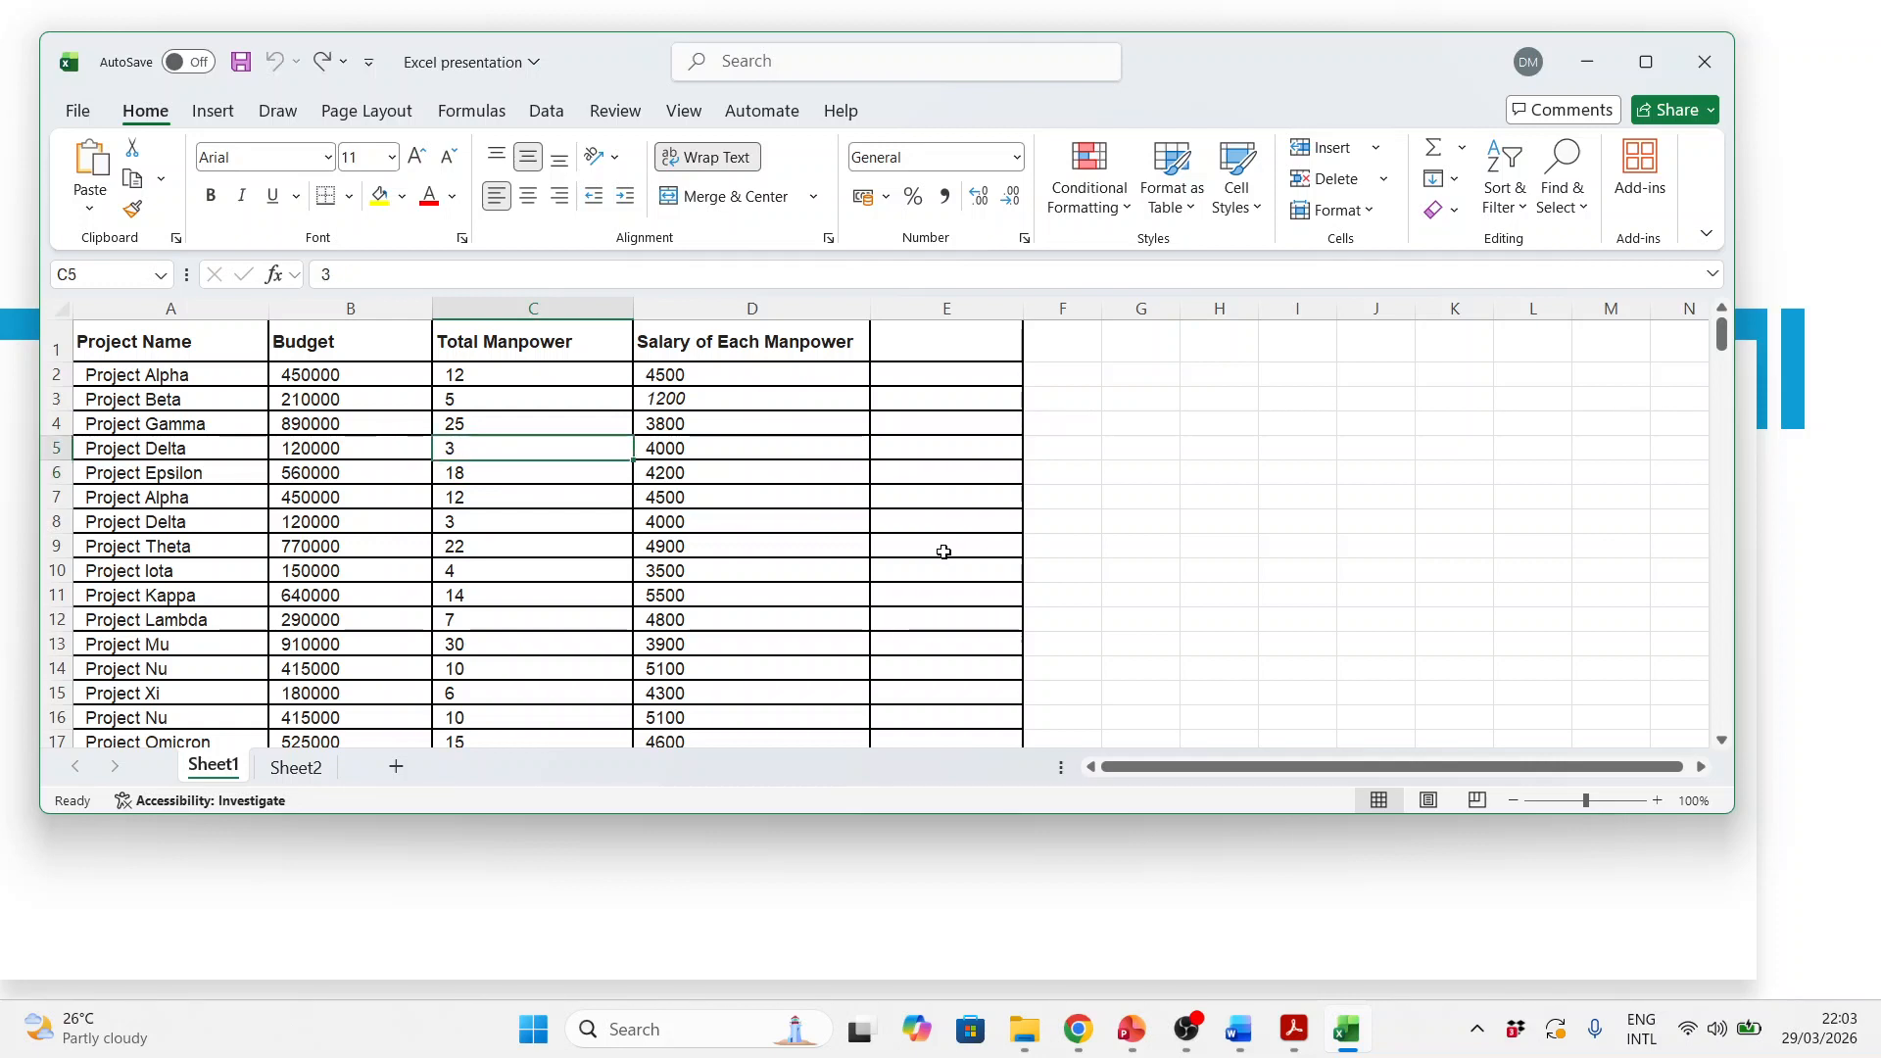
key("F2")
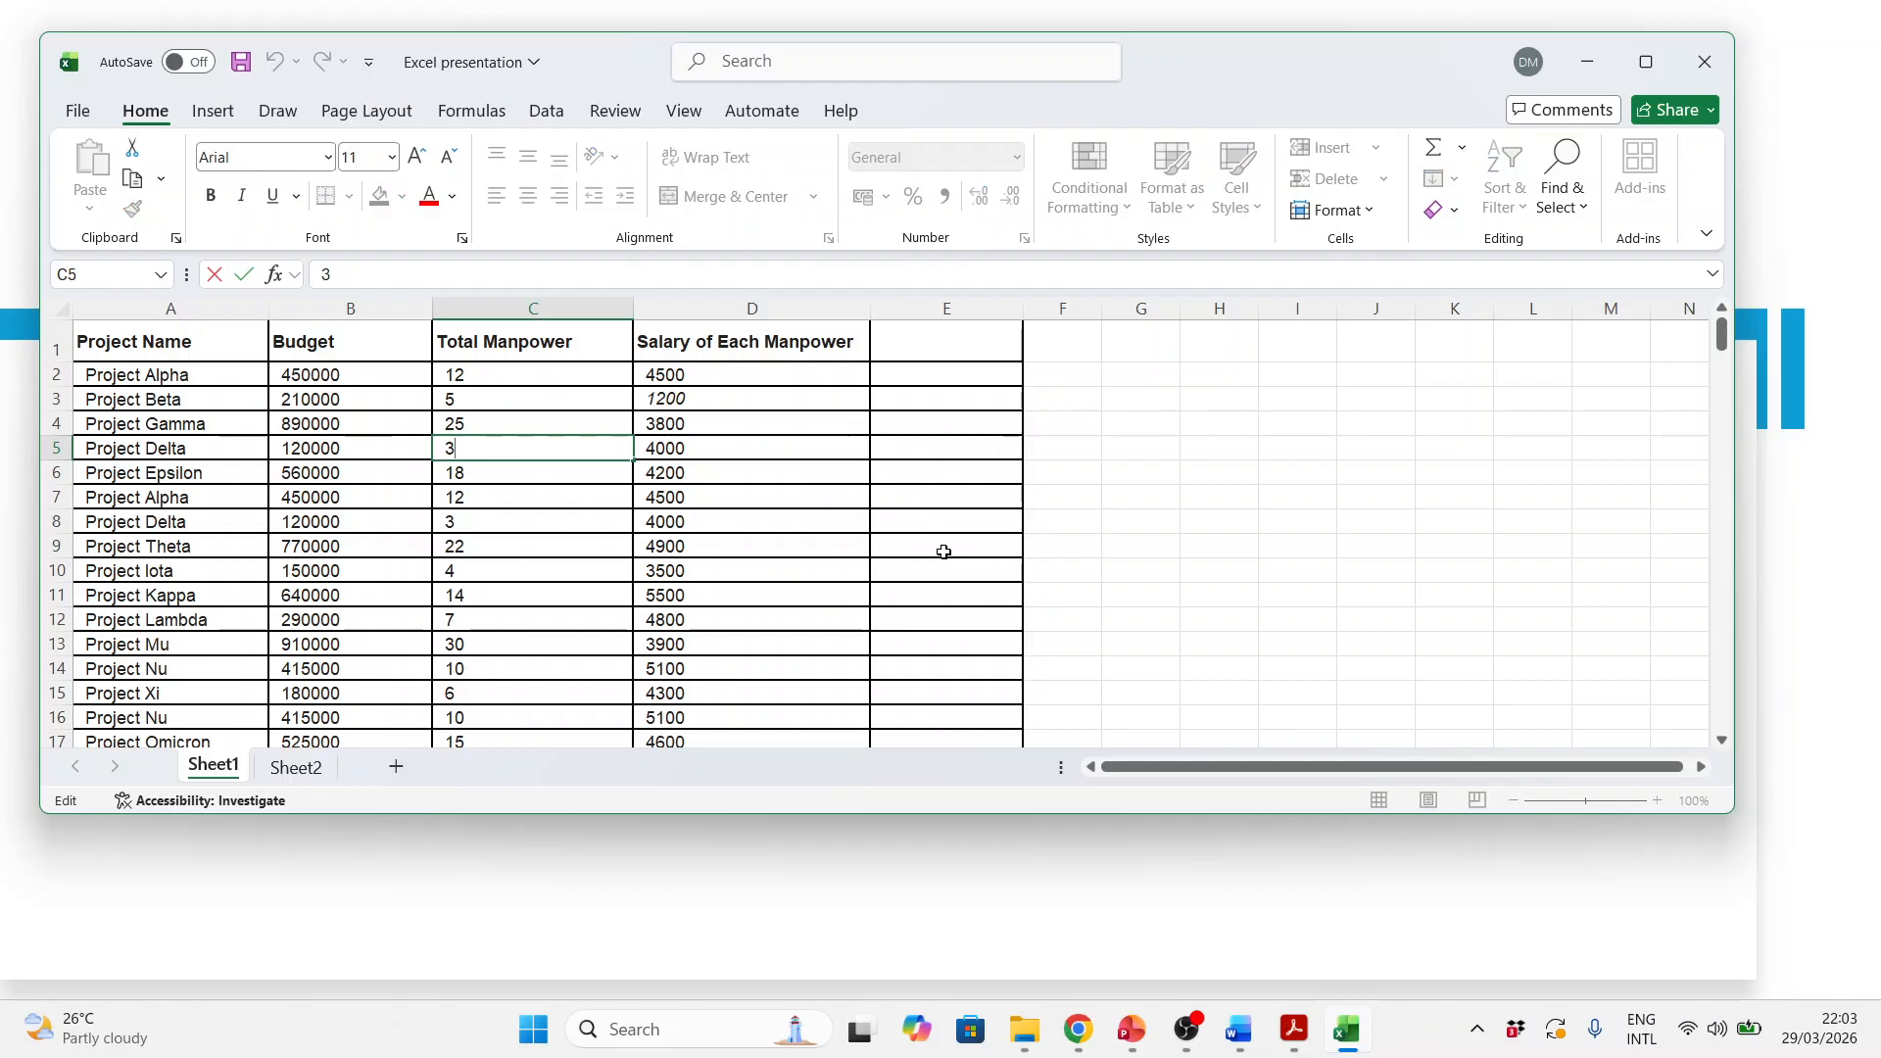
key("Escape")
Step: Switch to the PowerPoint slide show and advance to the slide about removing duplicate data
key("alt+Tab")
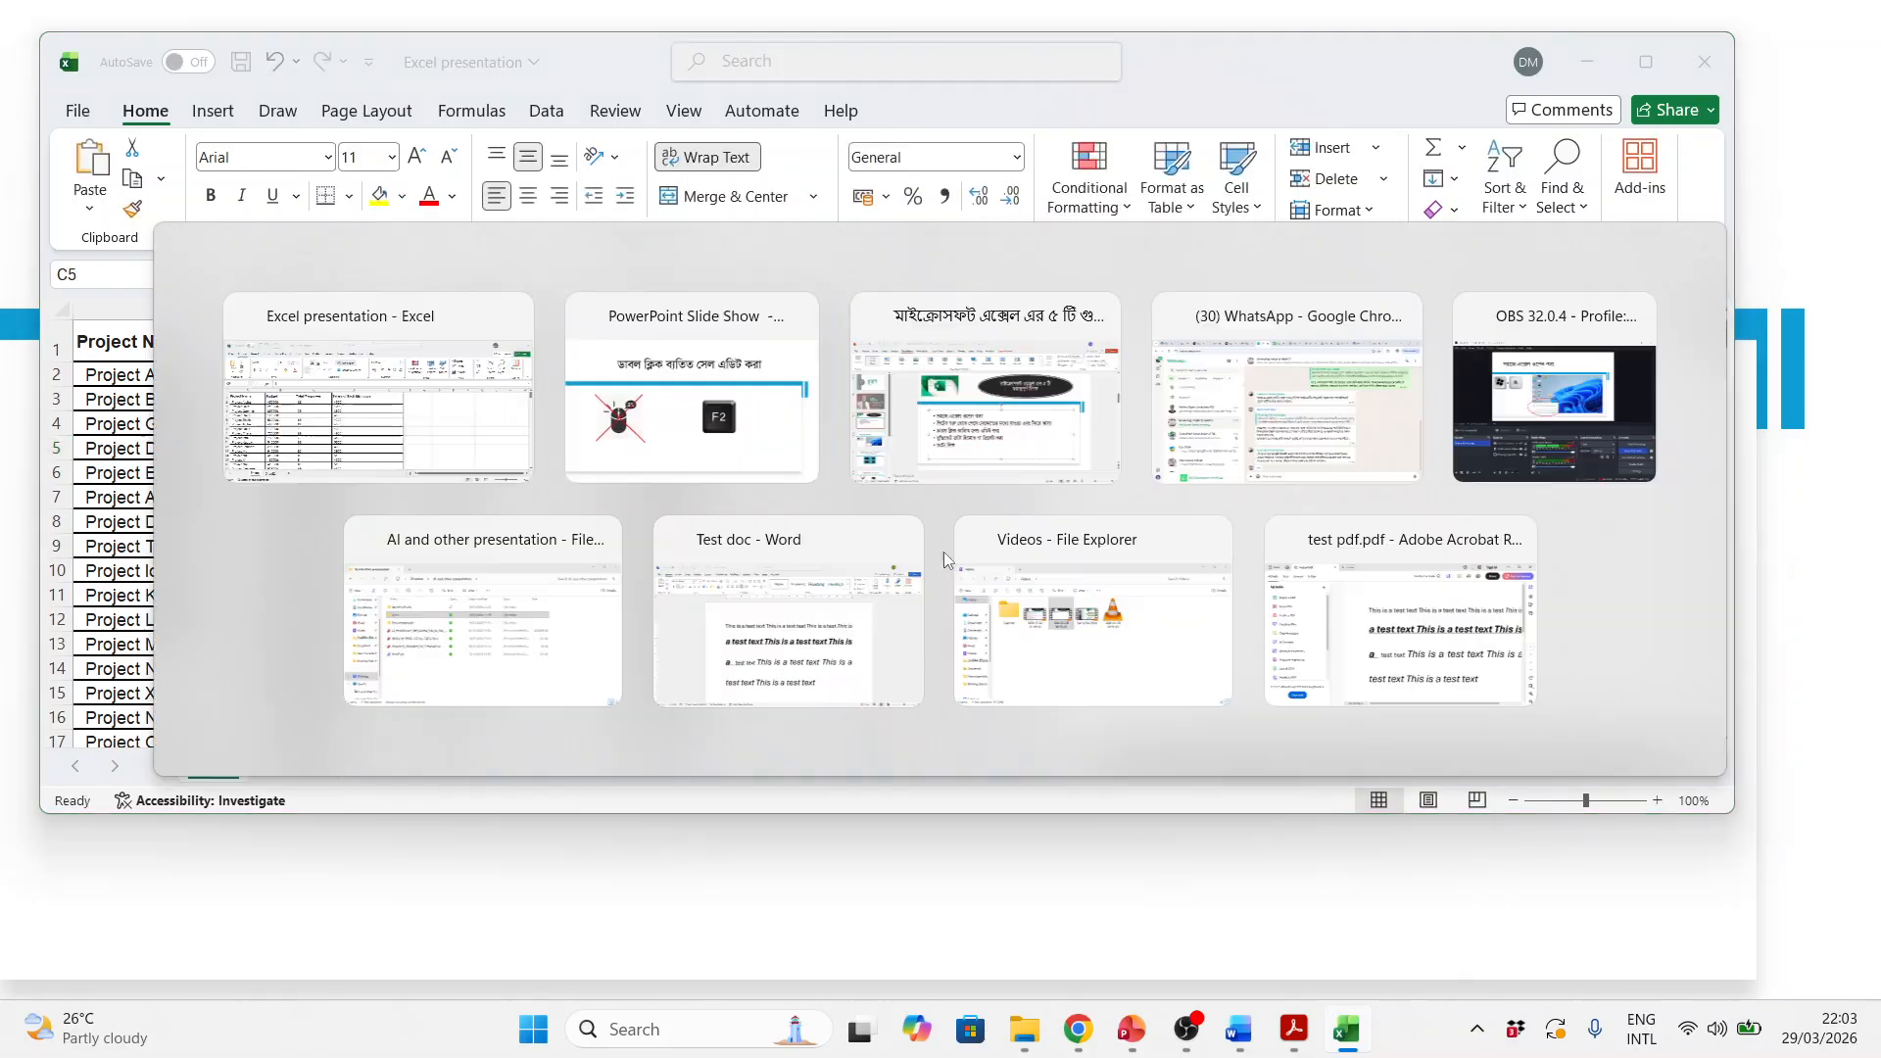
key("Right")
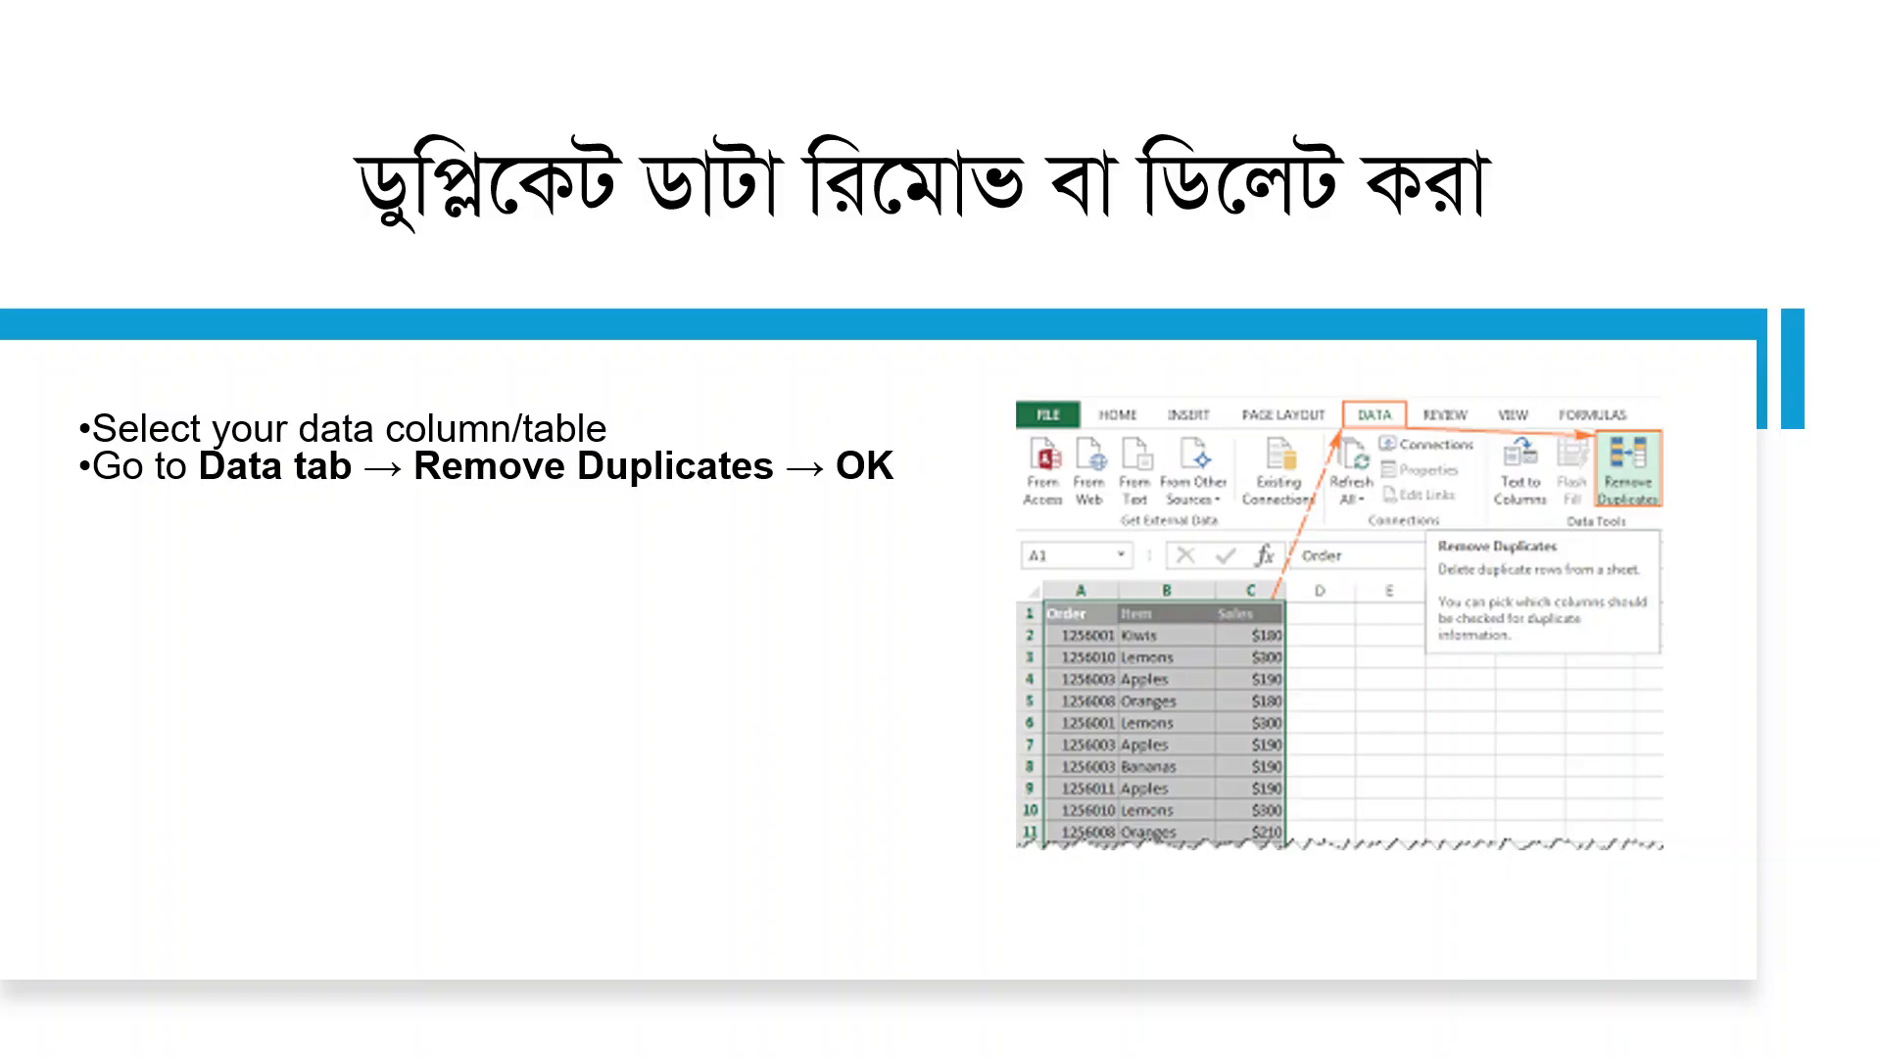
Step: Switch to the Excel workbook and compare the Project Alpha entries in rows 2 and 7
key("alt+Tab")
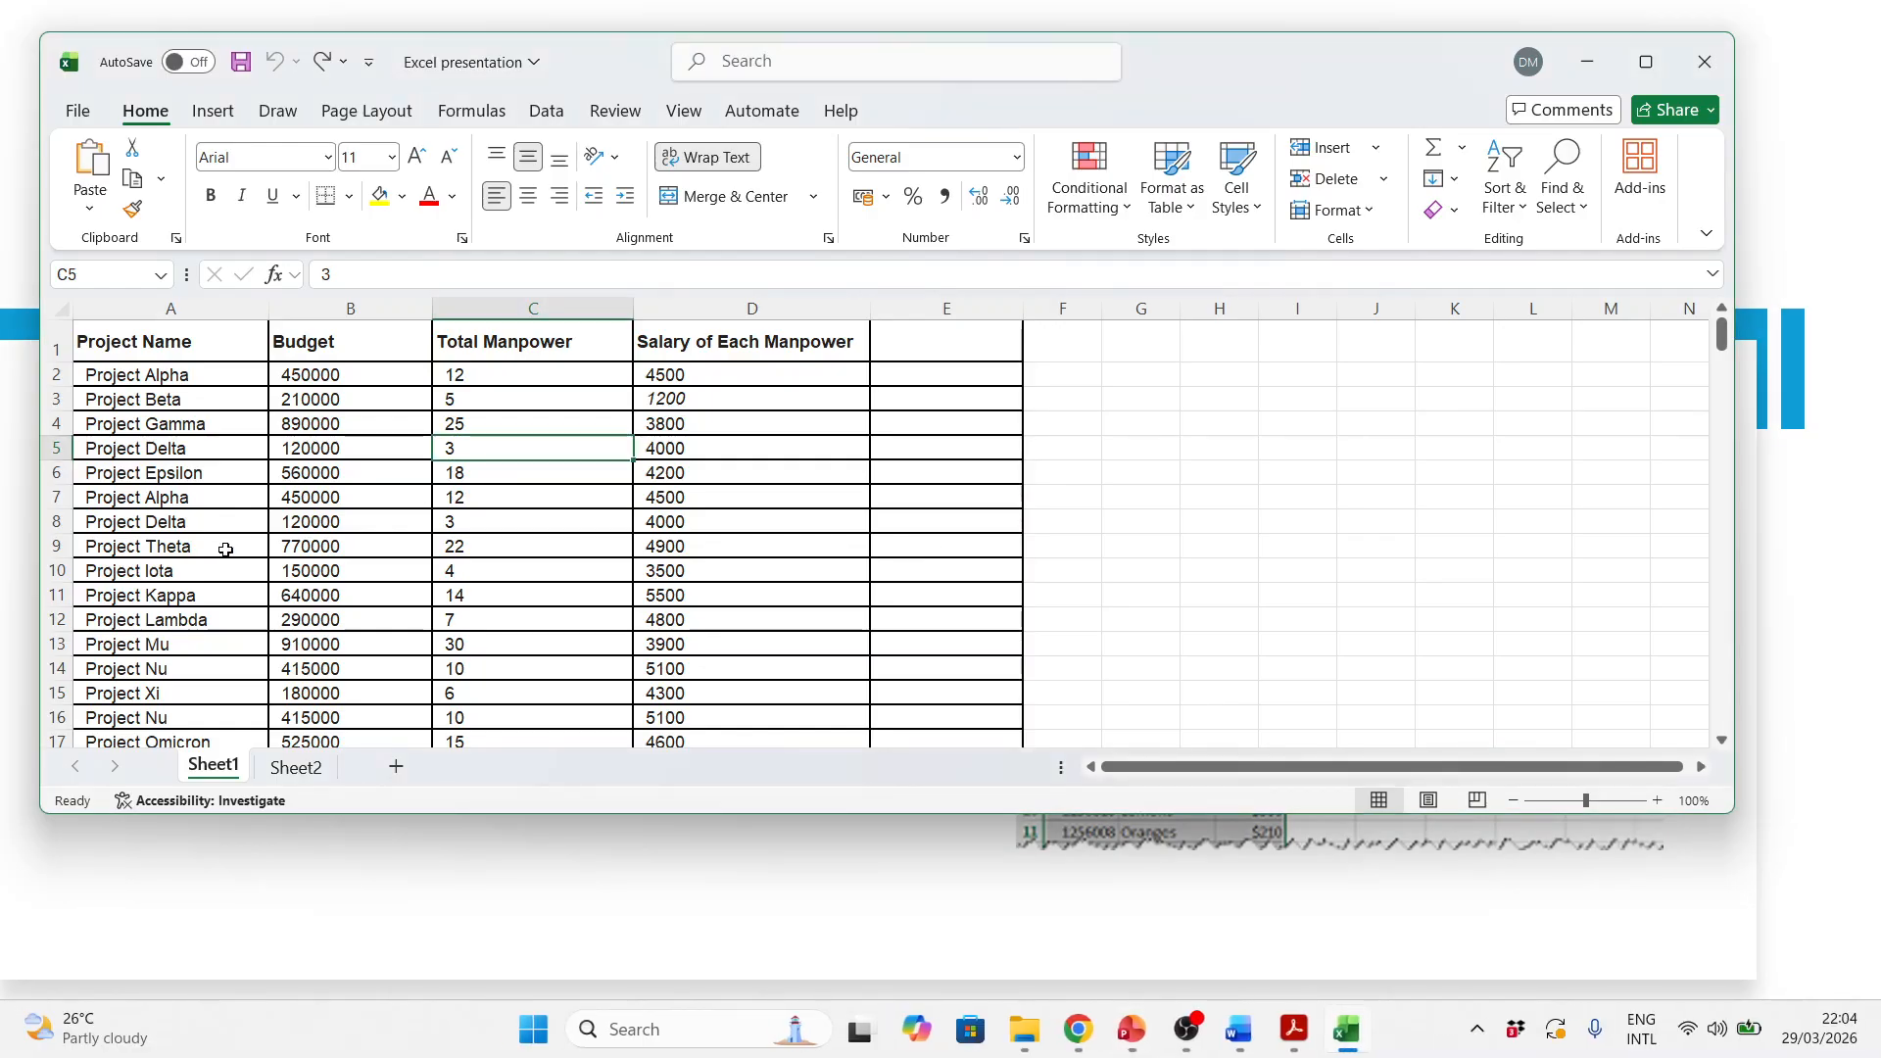
left_click(46, 375)
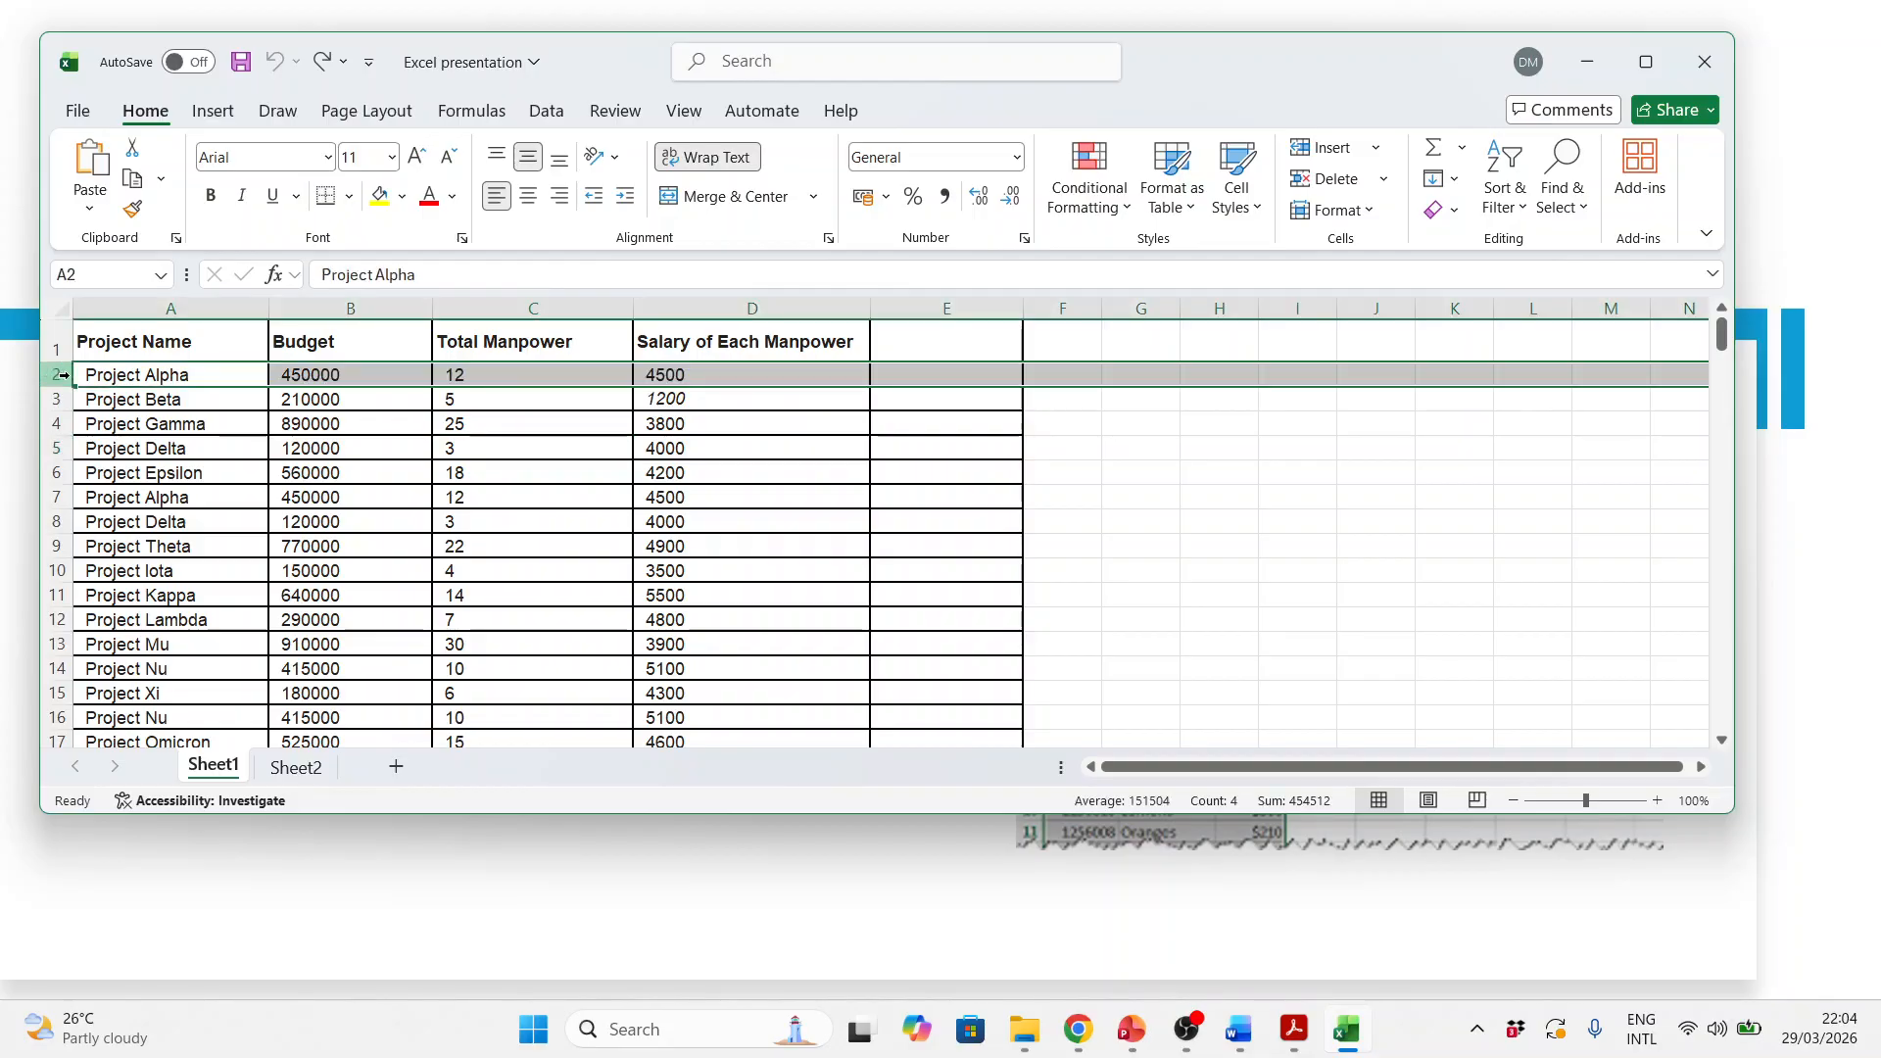
left_click(50, 497)
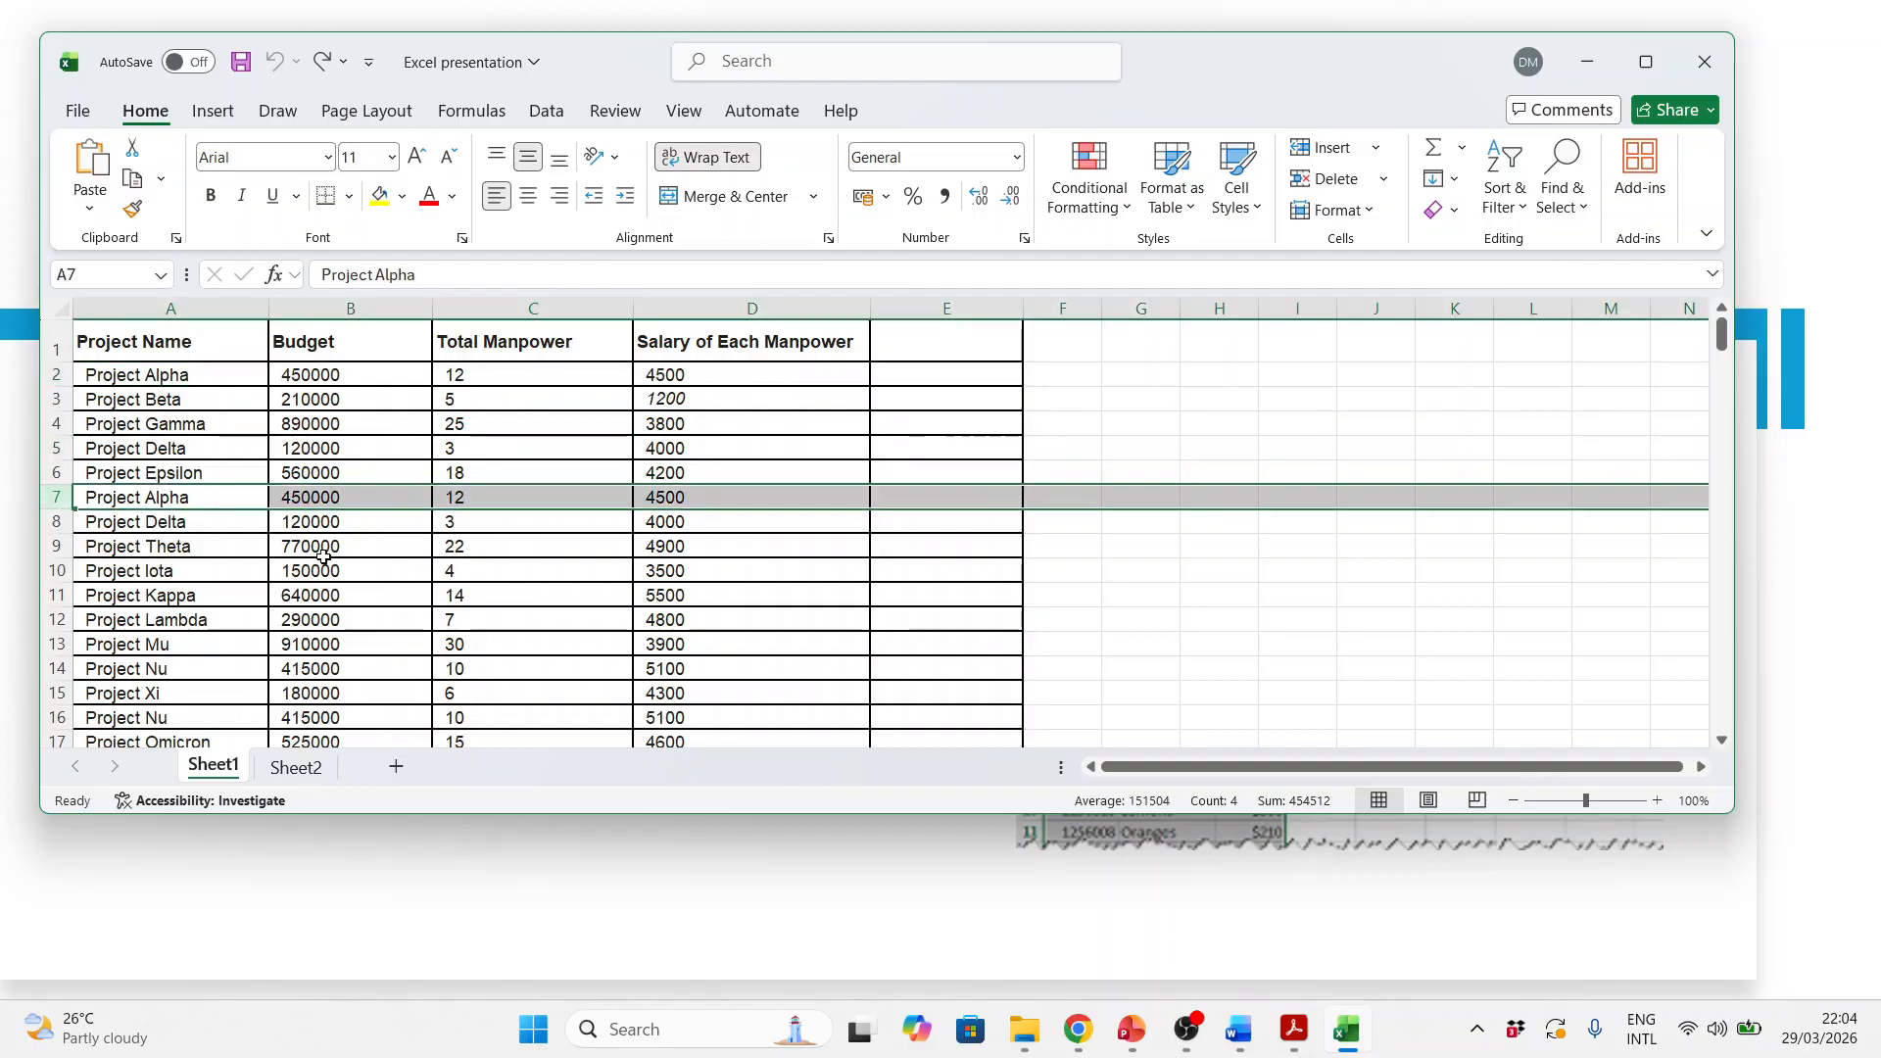
Step: Remove duplicate rows from the data range A1:E201, comparing all columns and treating the first row as headers
left_click(87, 351)
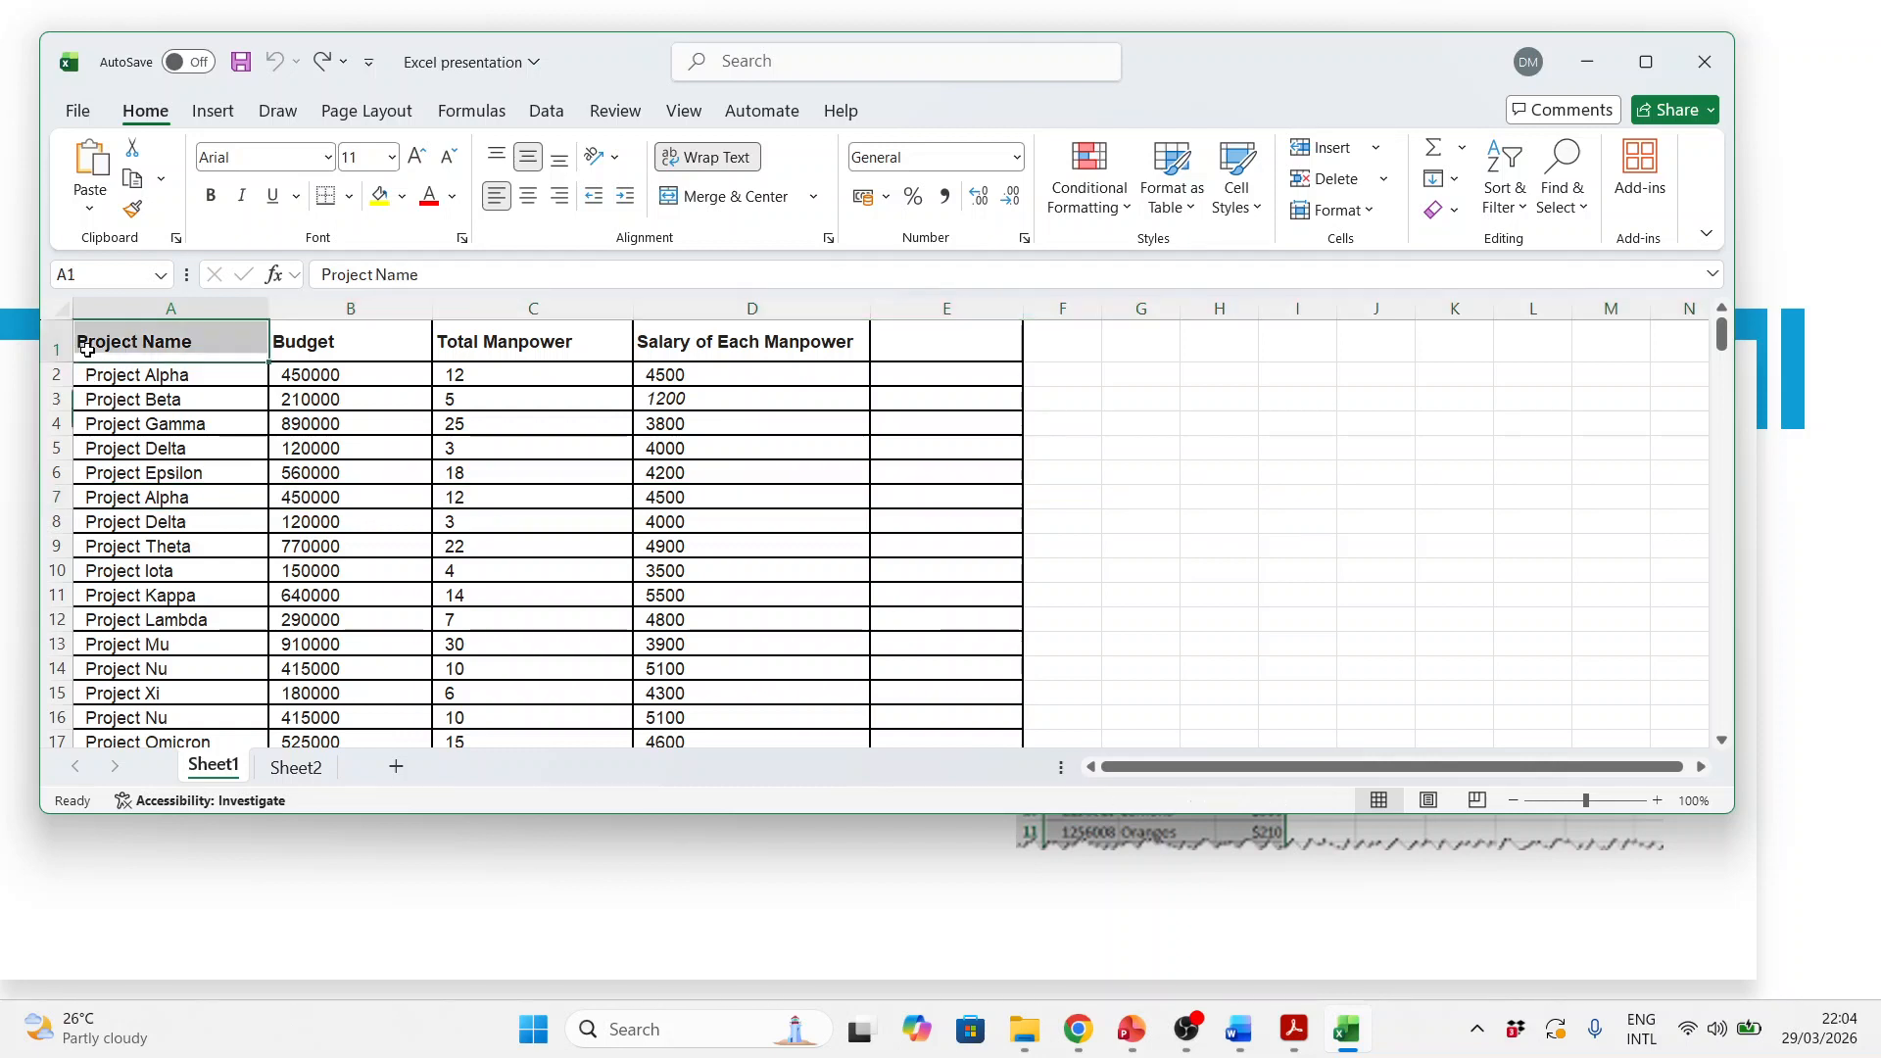
key("shift+Right")
key("shift+Right")
key("shift+Right")
key("shift+Right")
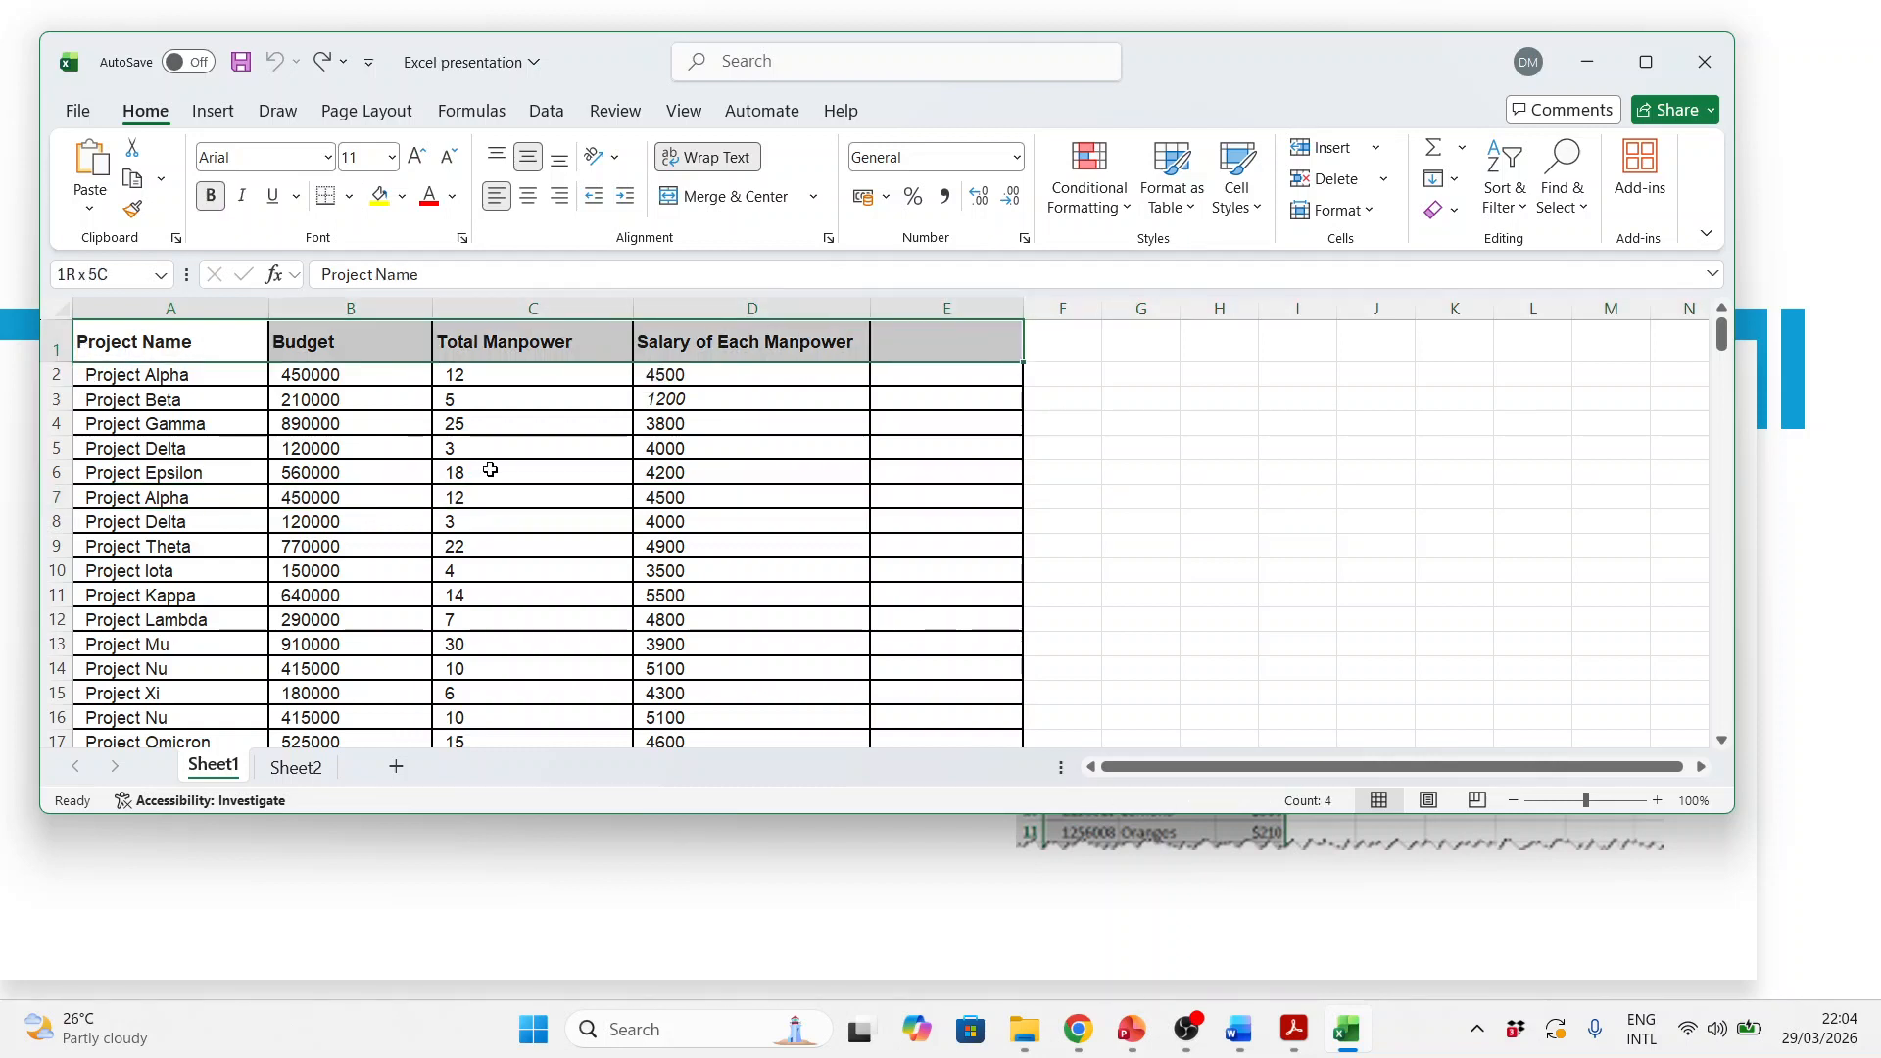
key("ctrl+shift+Down")
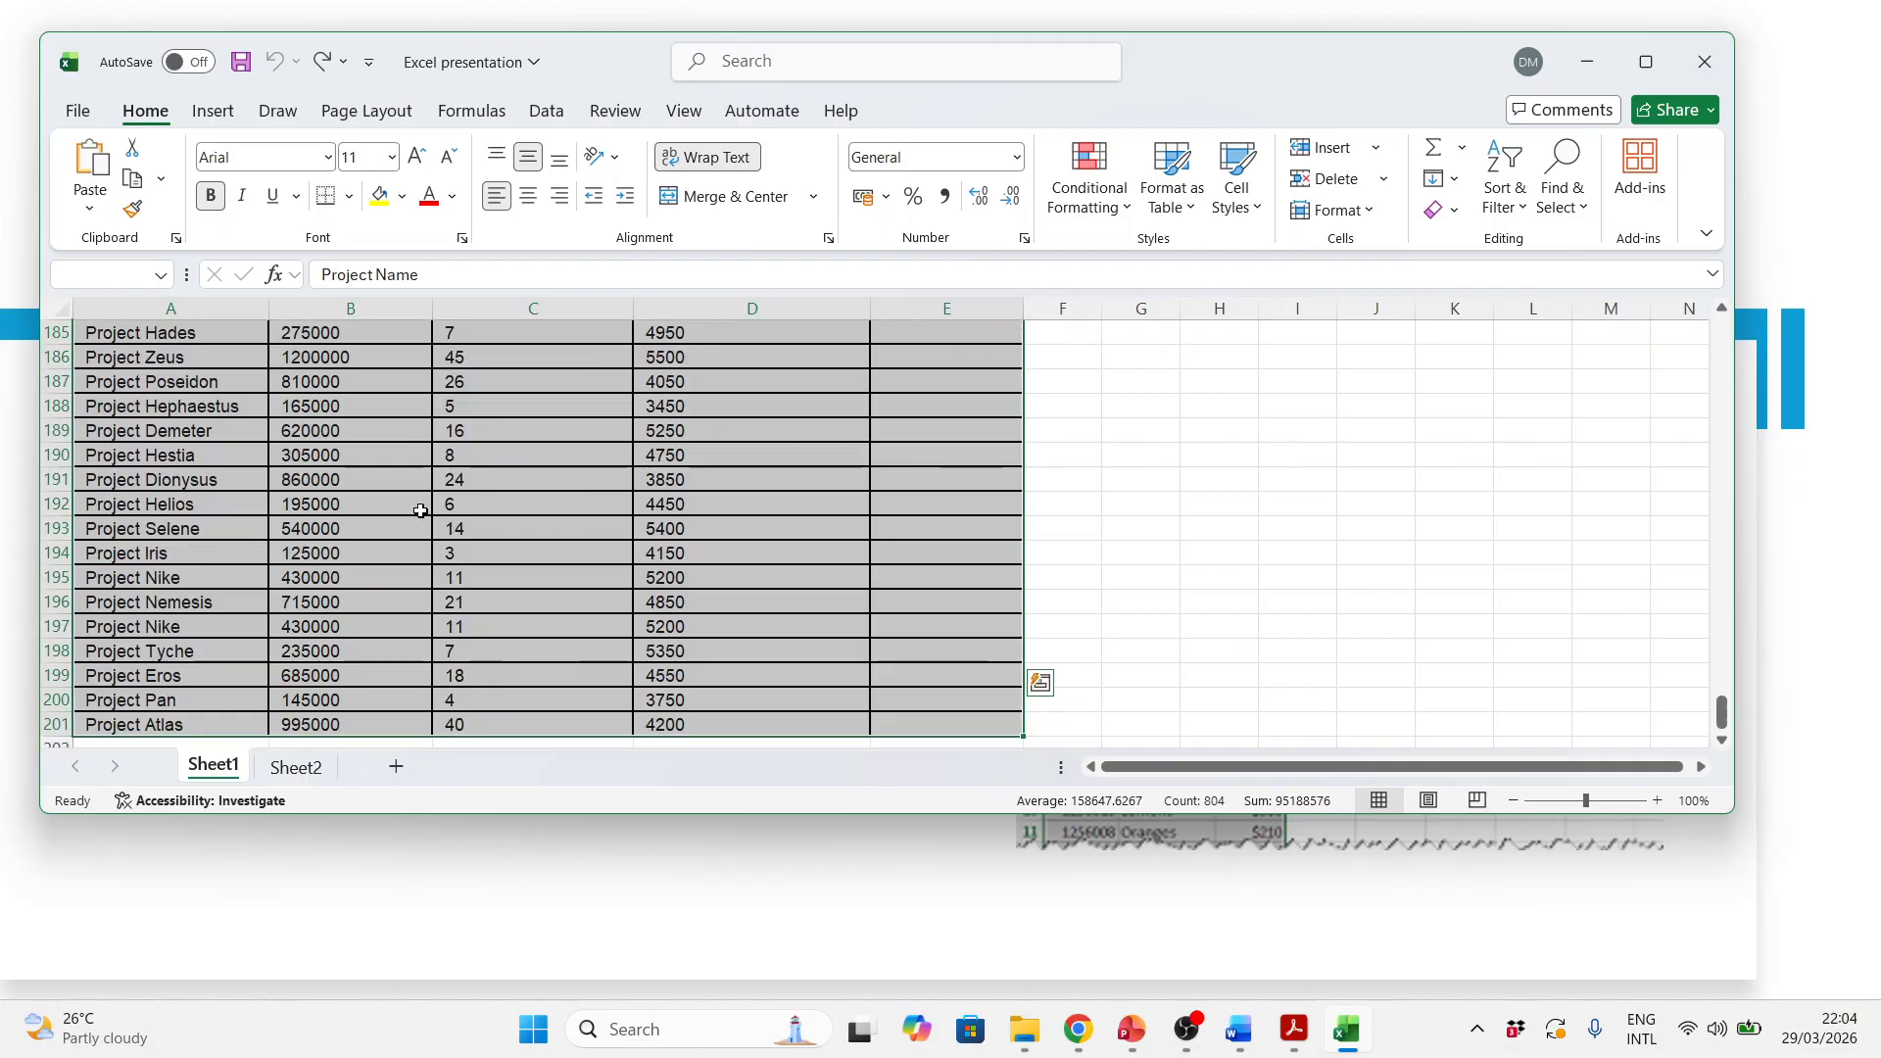
scroll(473, 559, "up", 20)
scroll(472, 561, "up", 15)
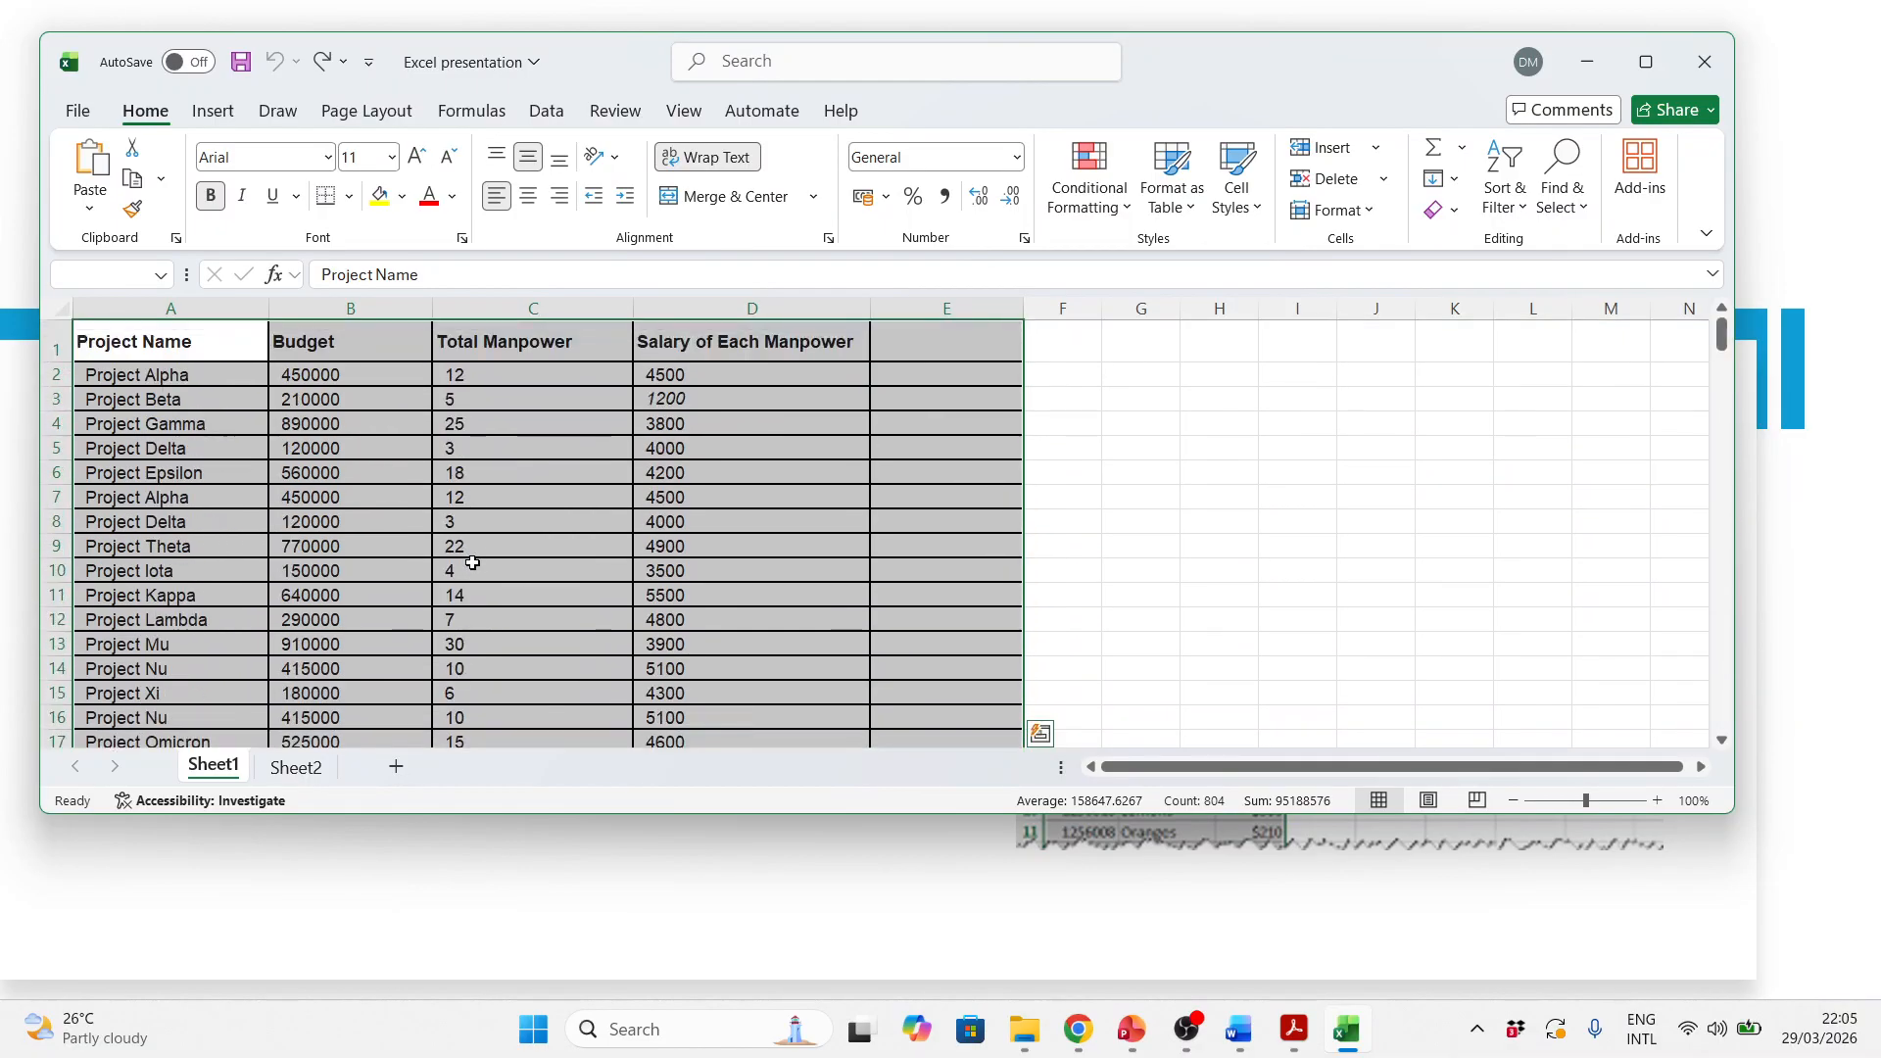
left_click(546, 109)
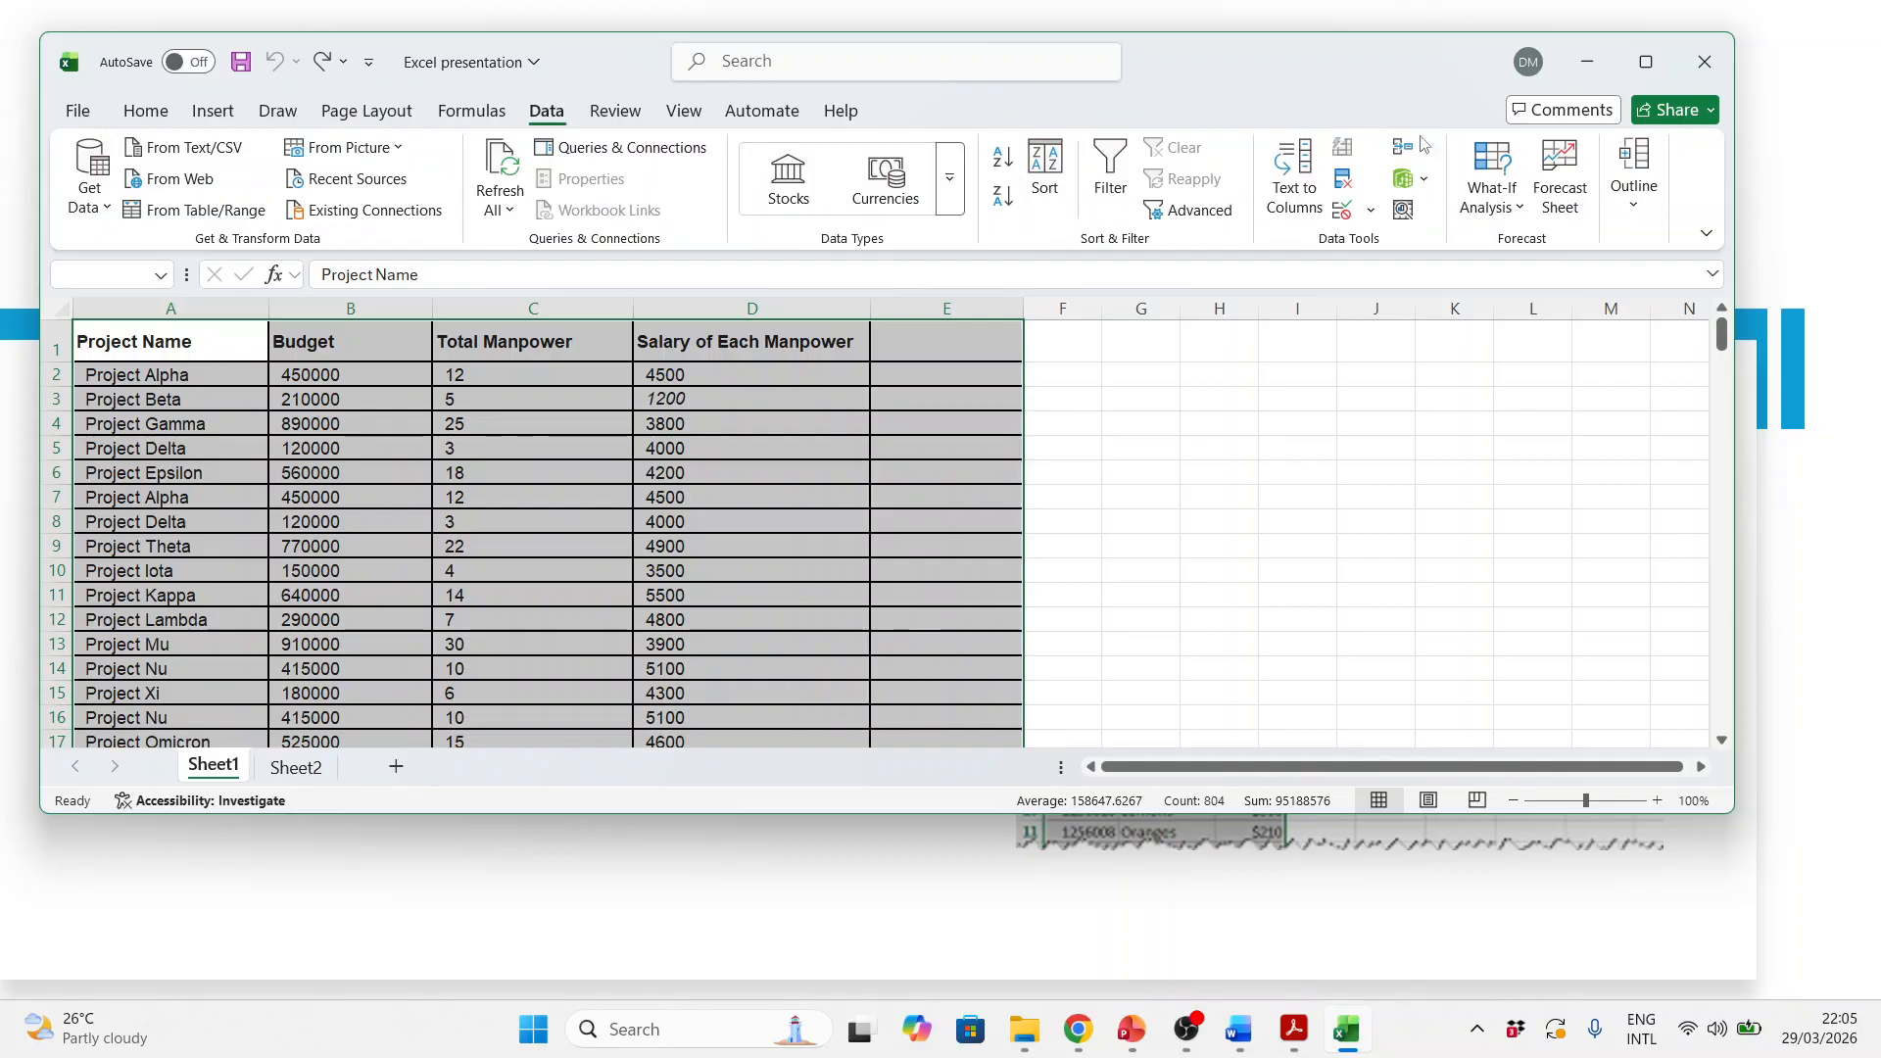
left_click(1370, 211)
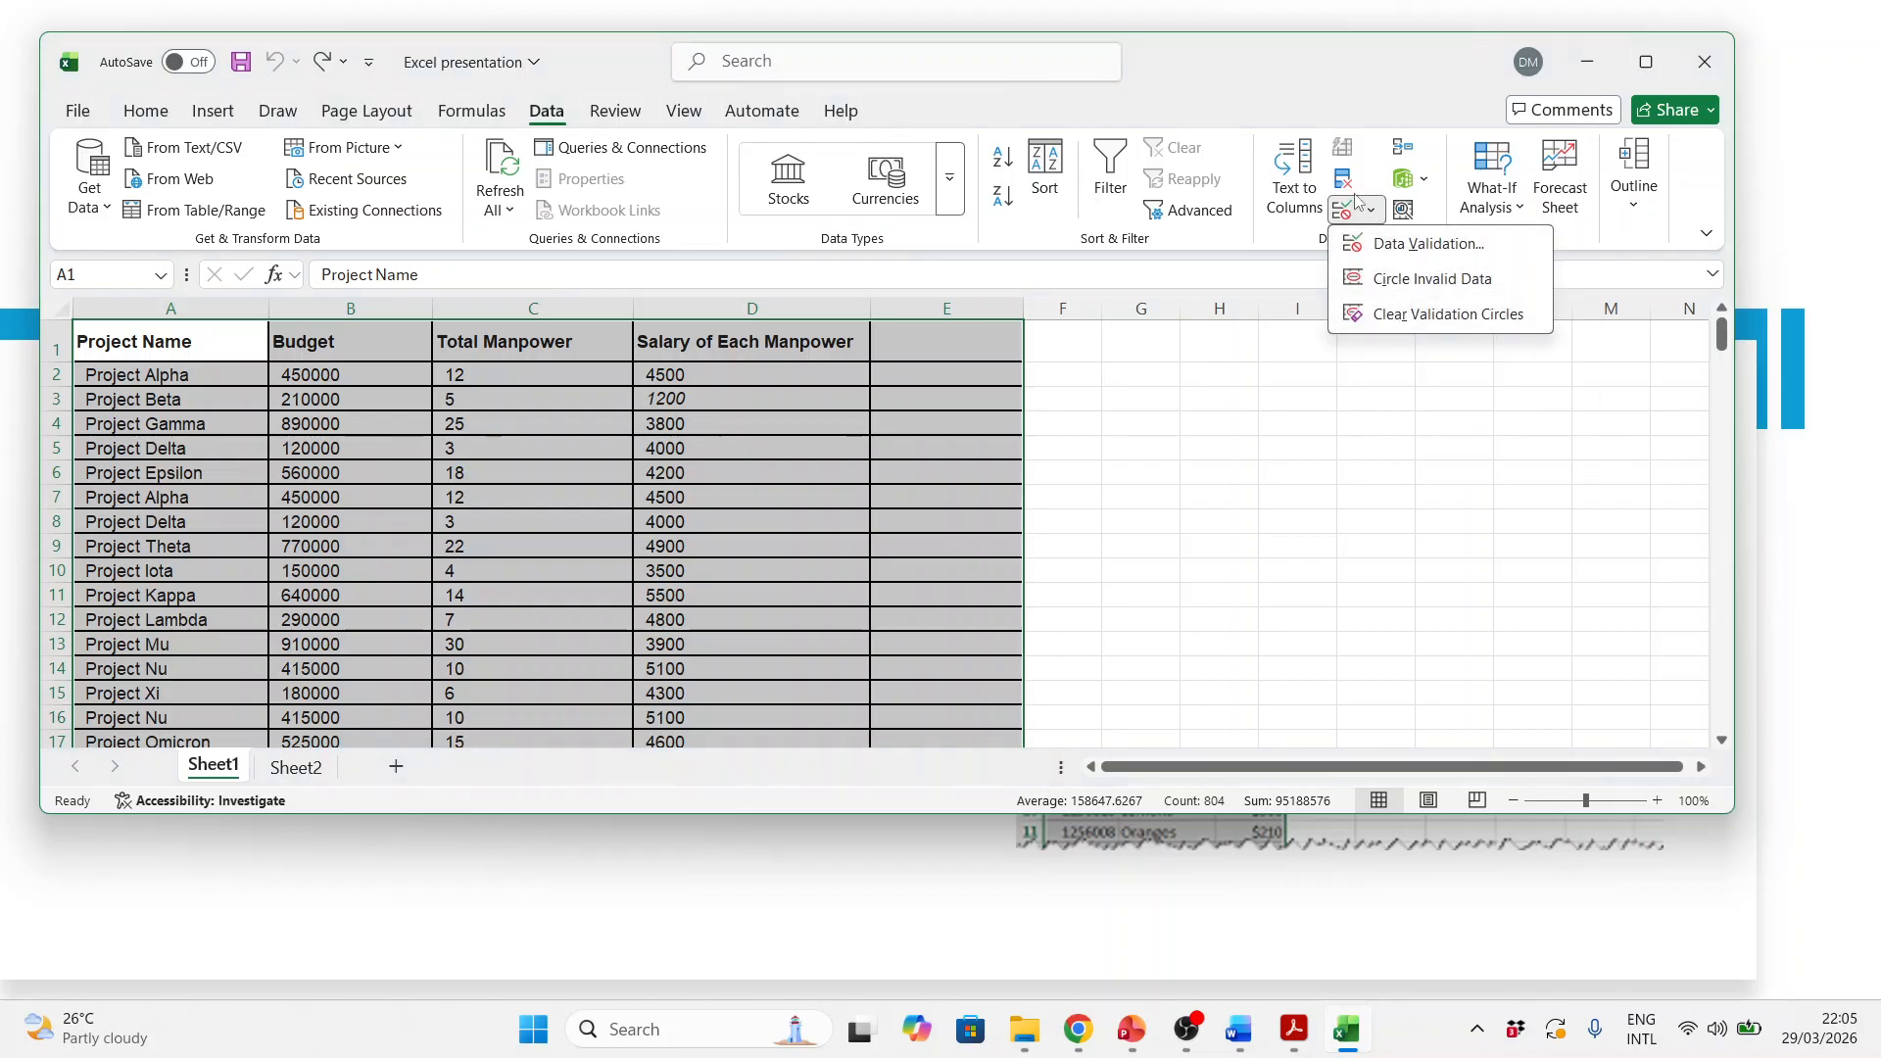
left_click(1366, 81)
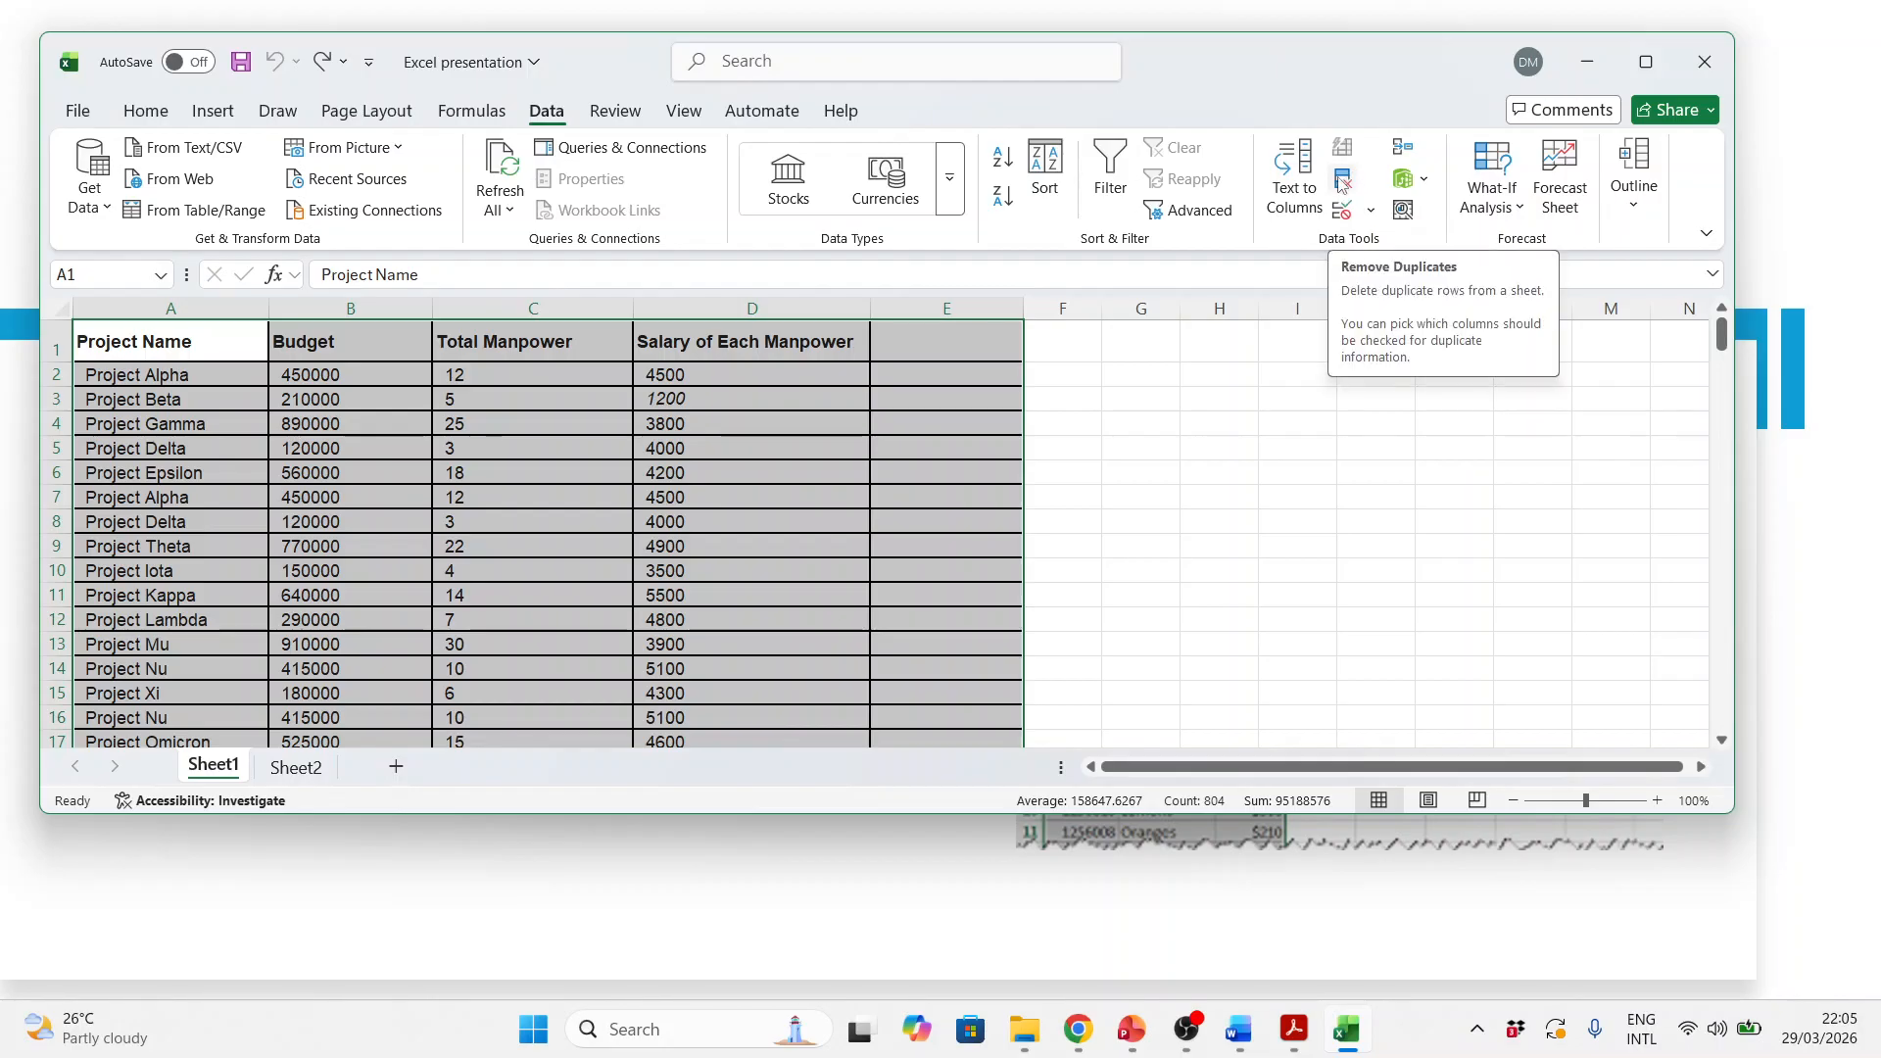
left_click(1344, 184)
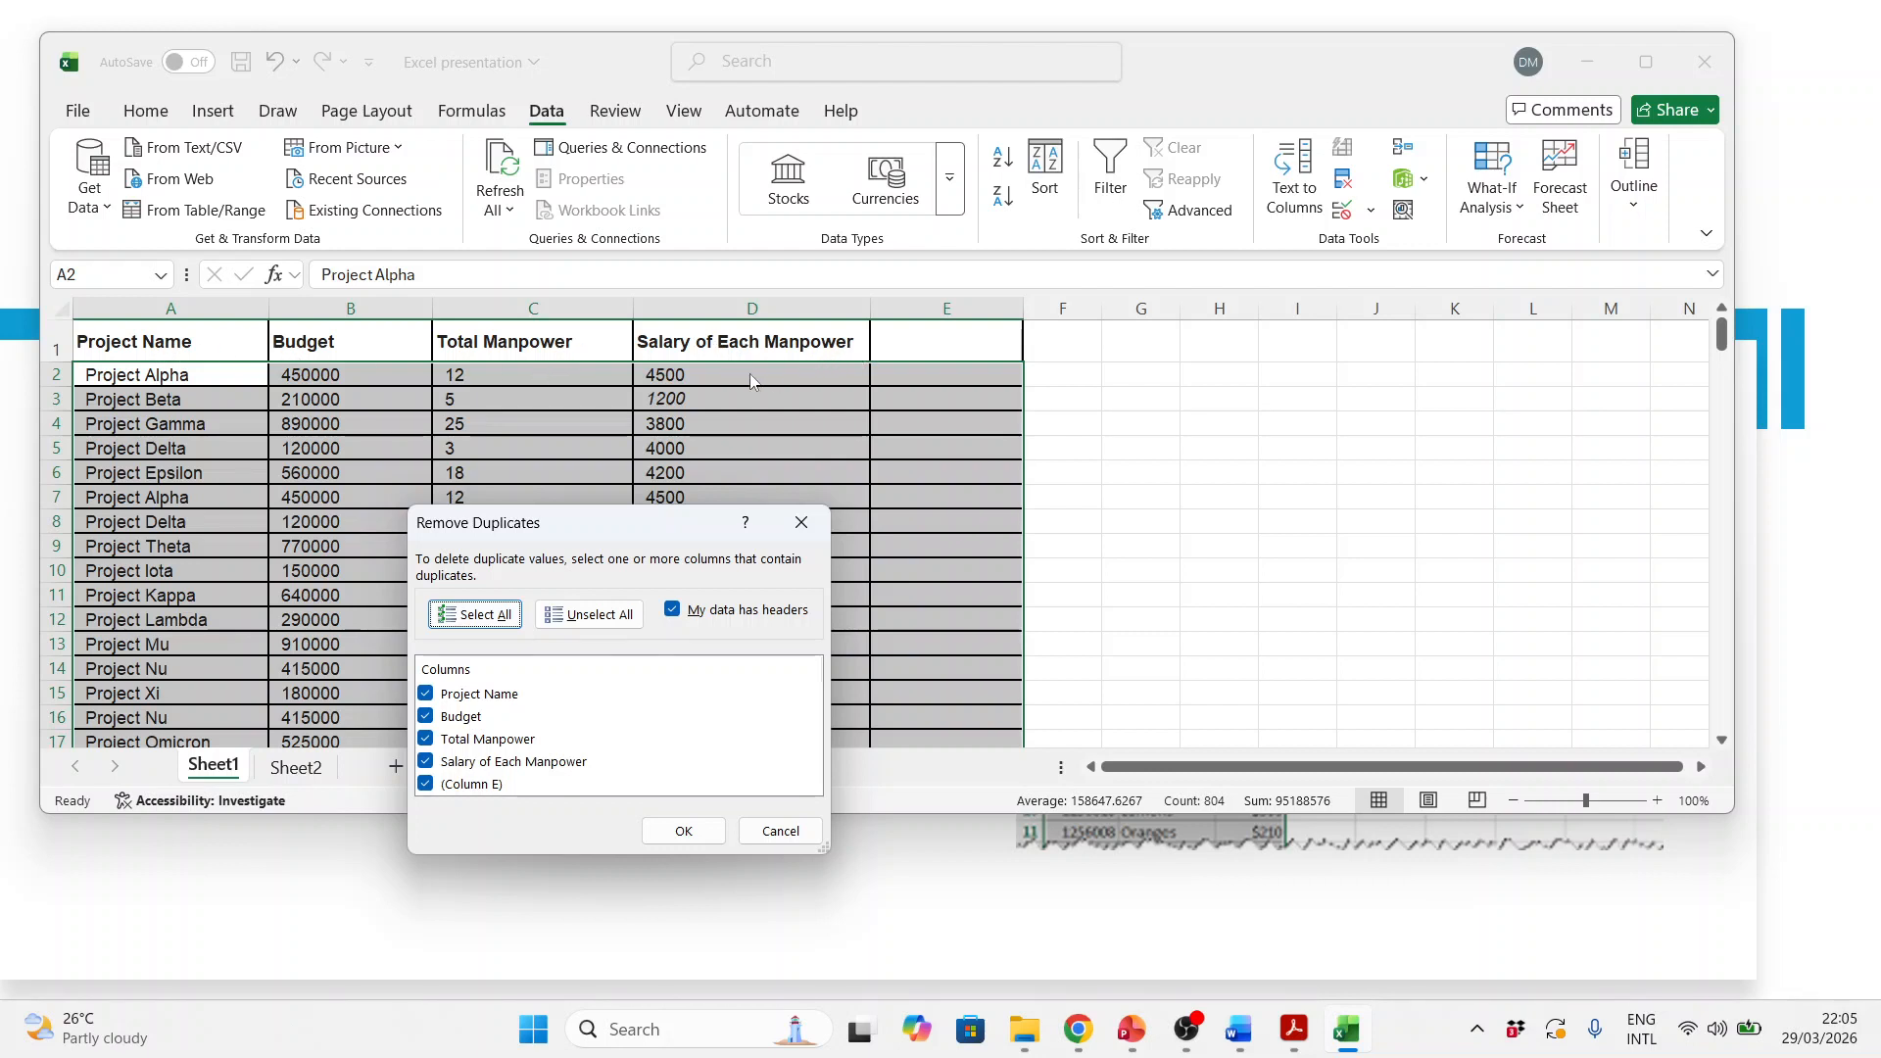
left_click(684, 831)
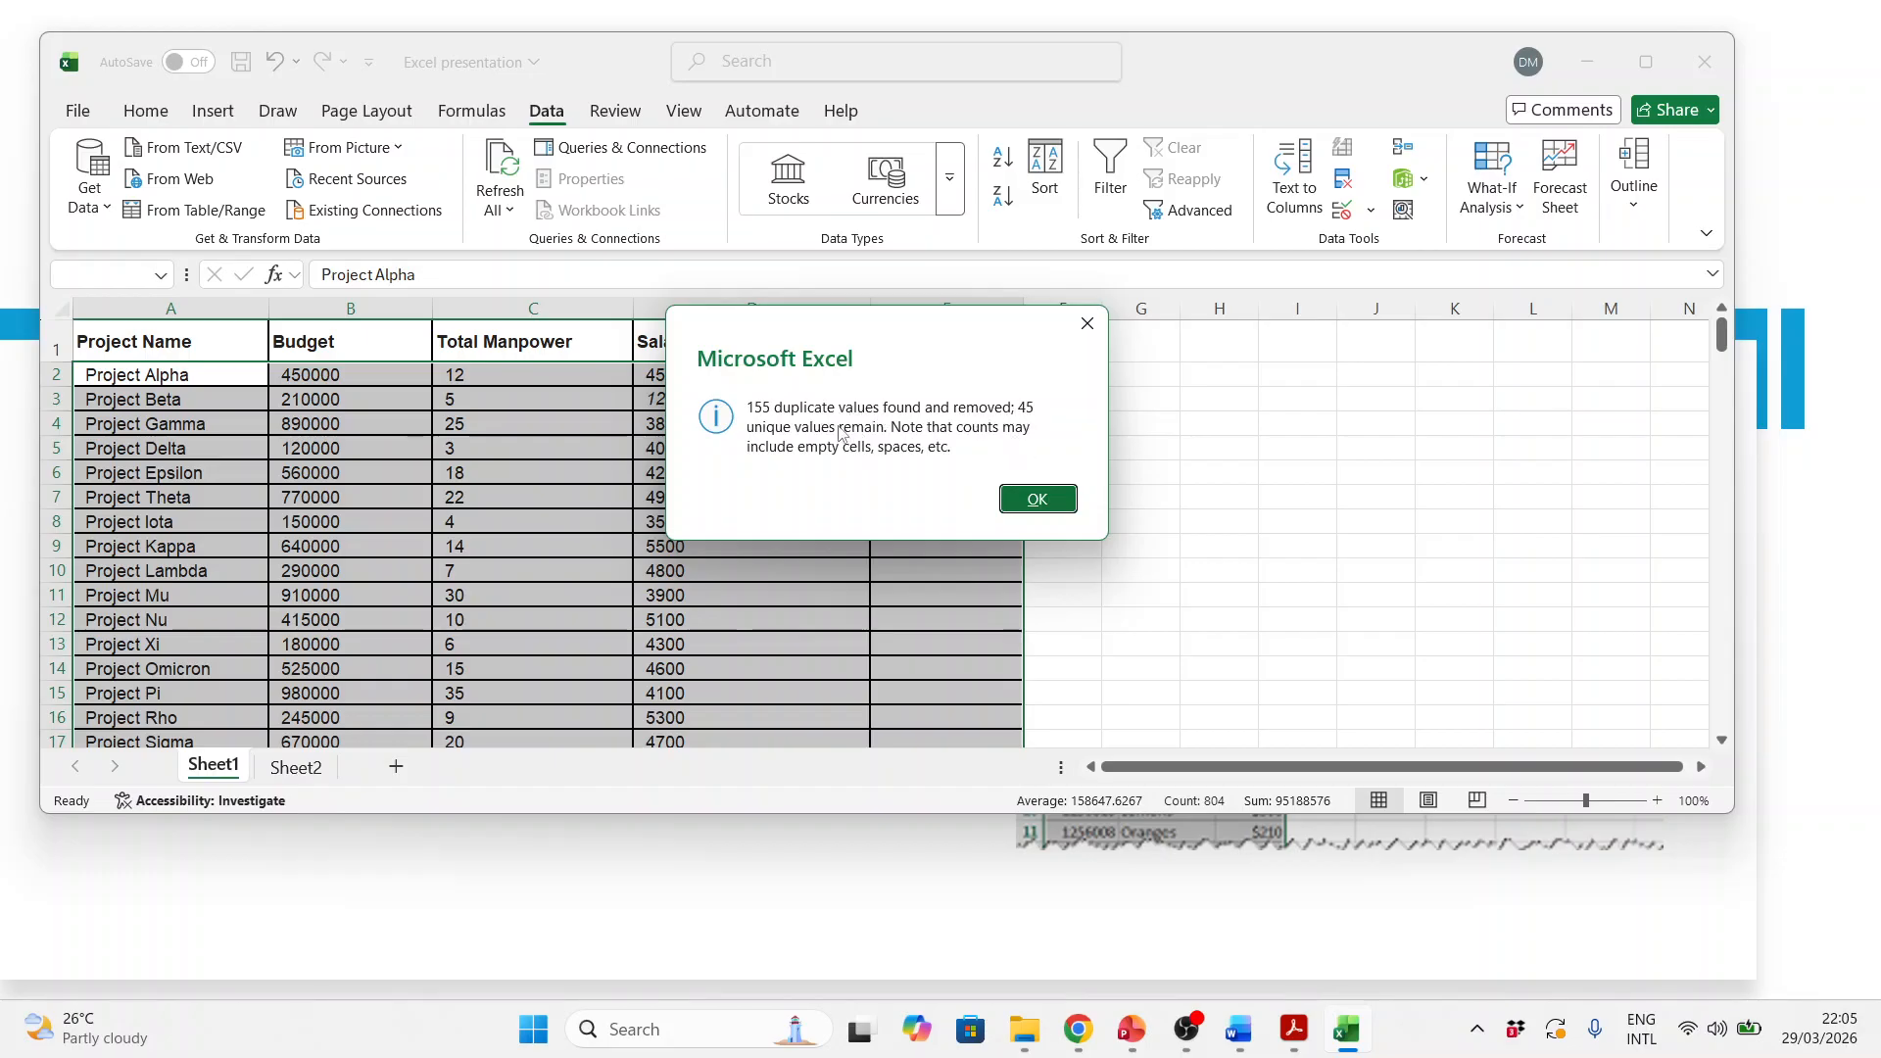
left_click(1037, 498)
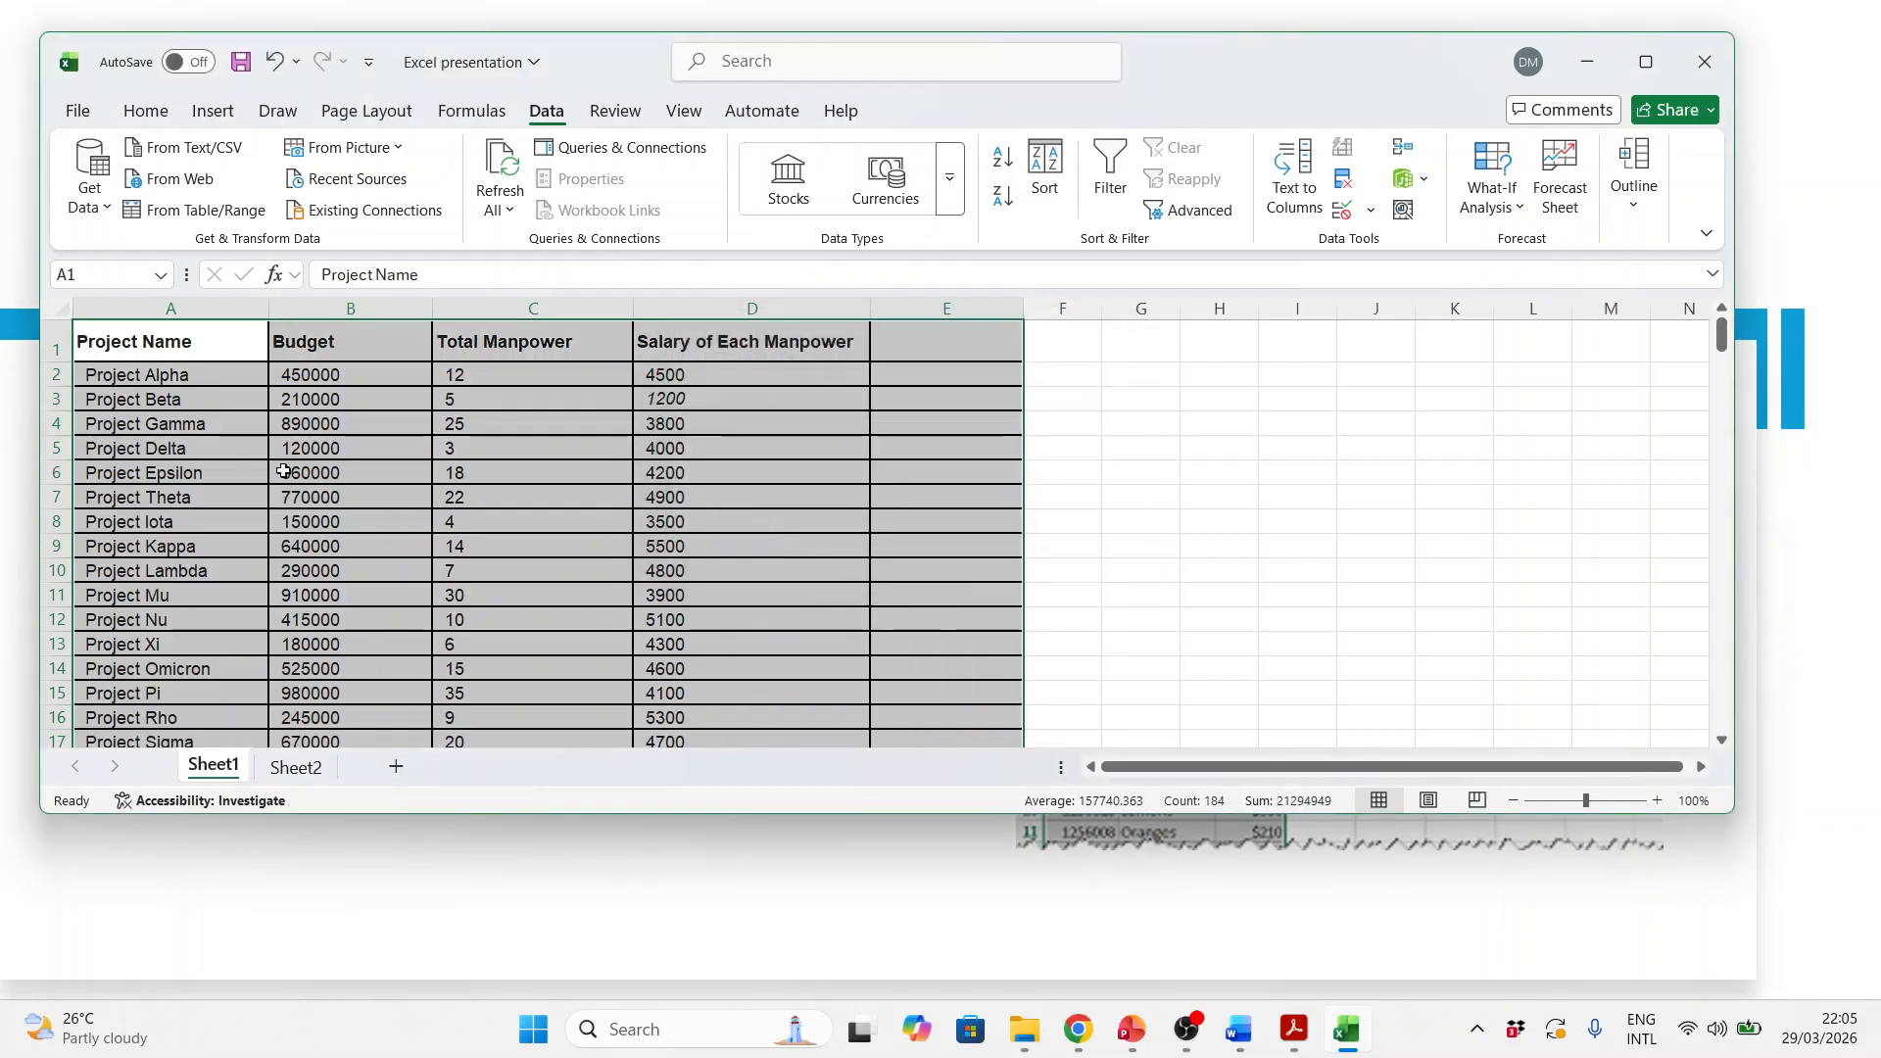
Step: Check rows 2 and 7 for remaining duplicates, then deselect them by selecting empty cell G10
left_click(55, 373)
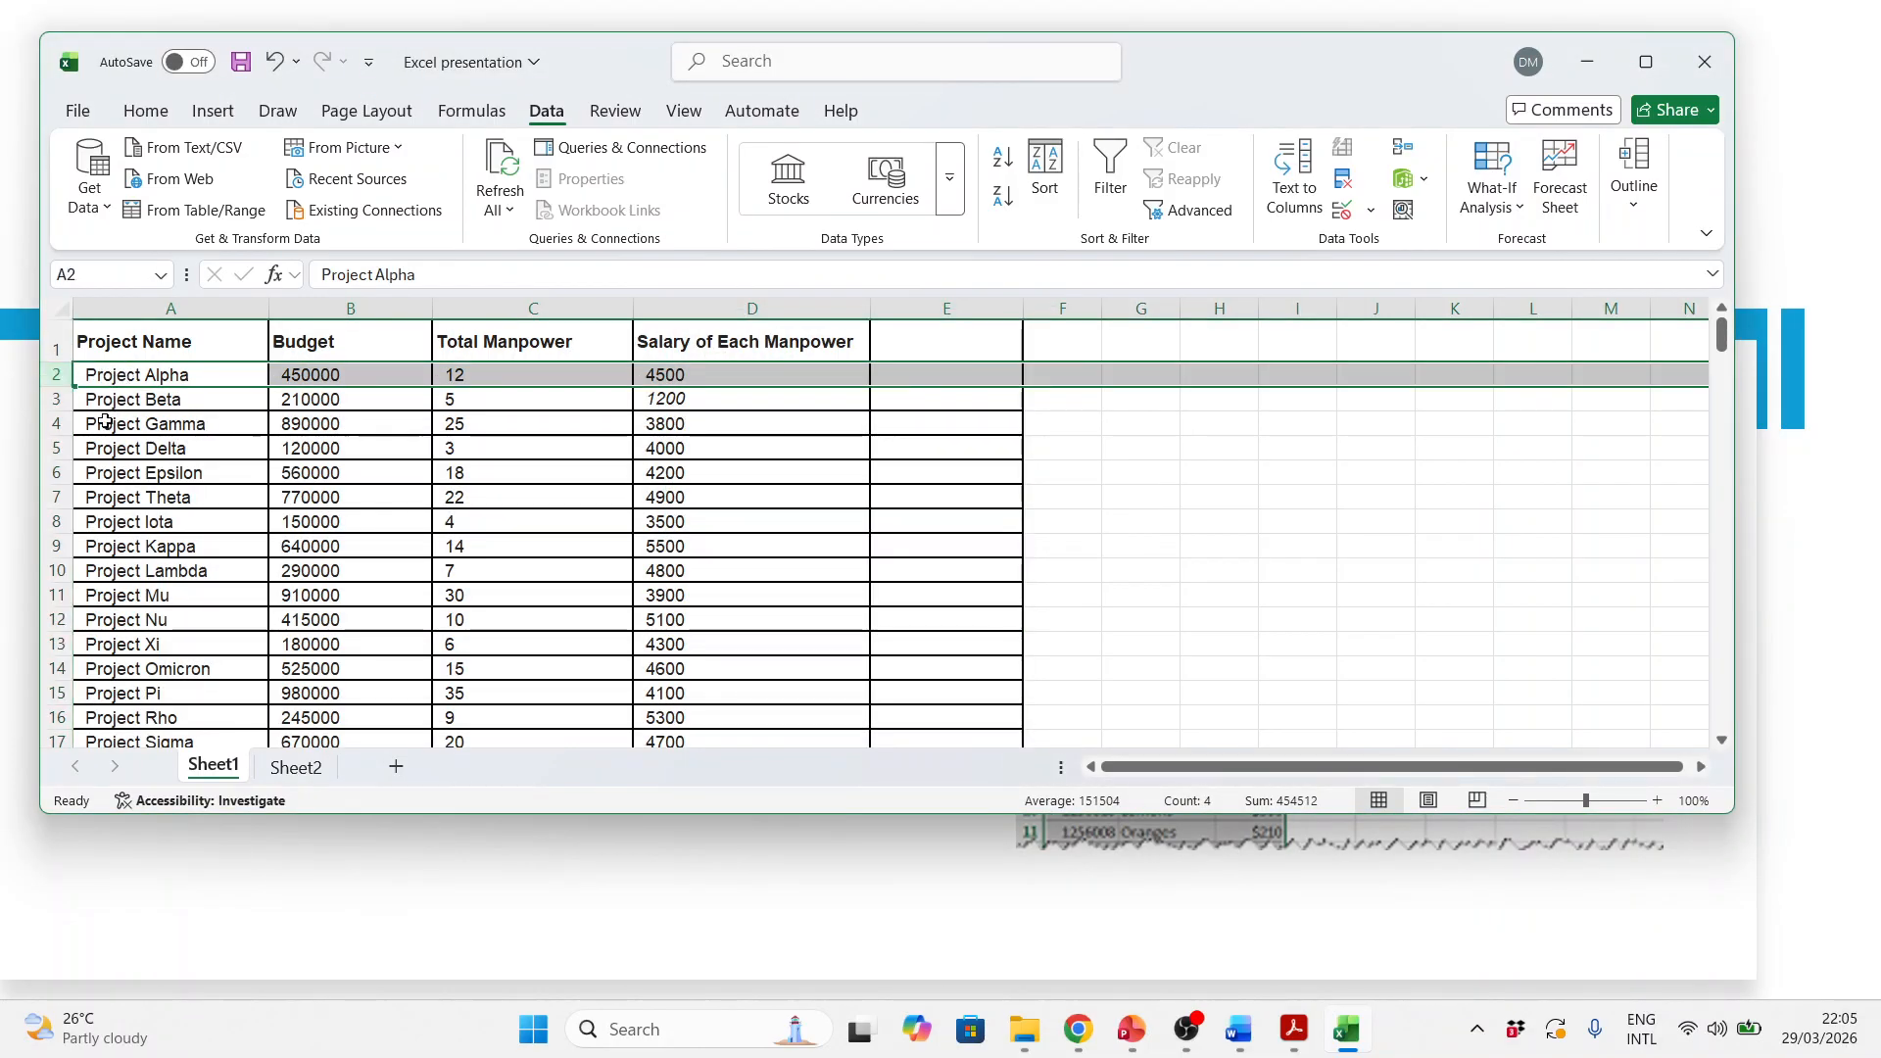
left_click(52, 497)
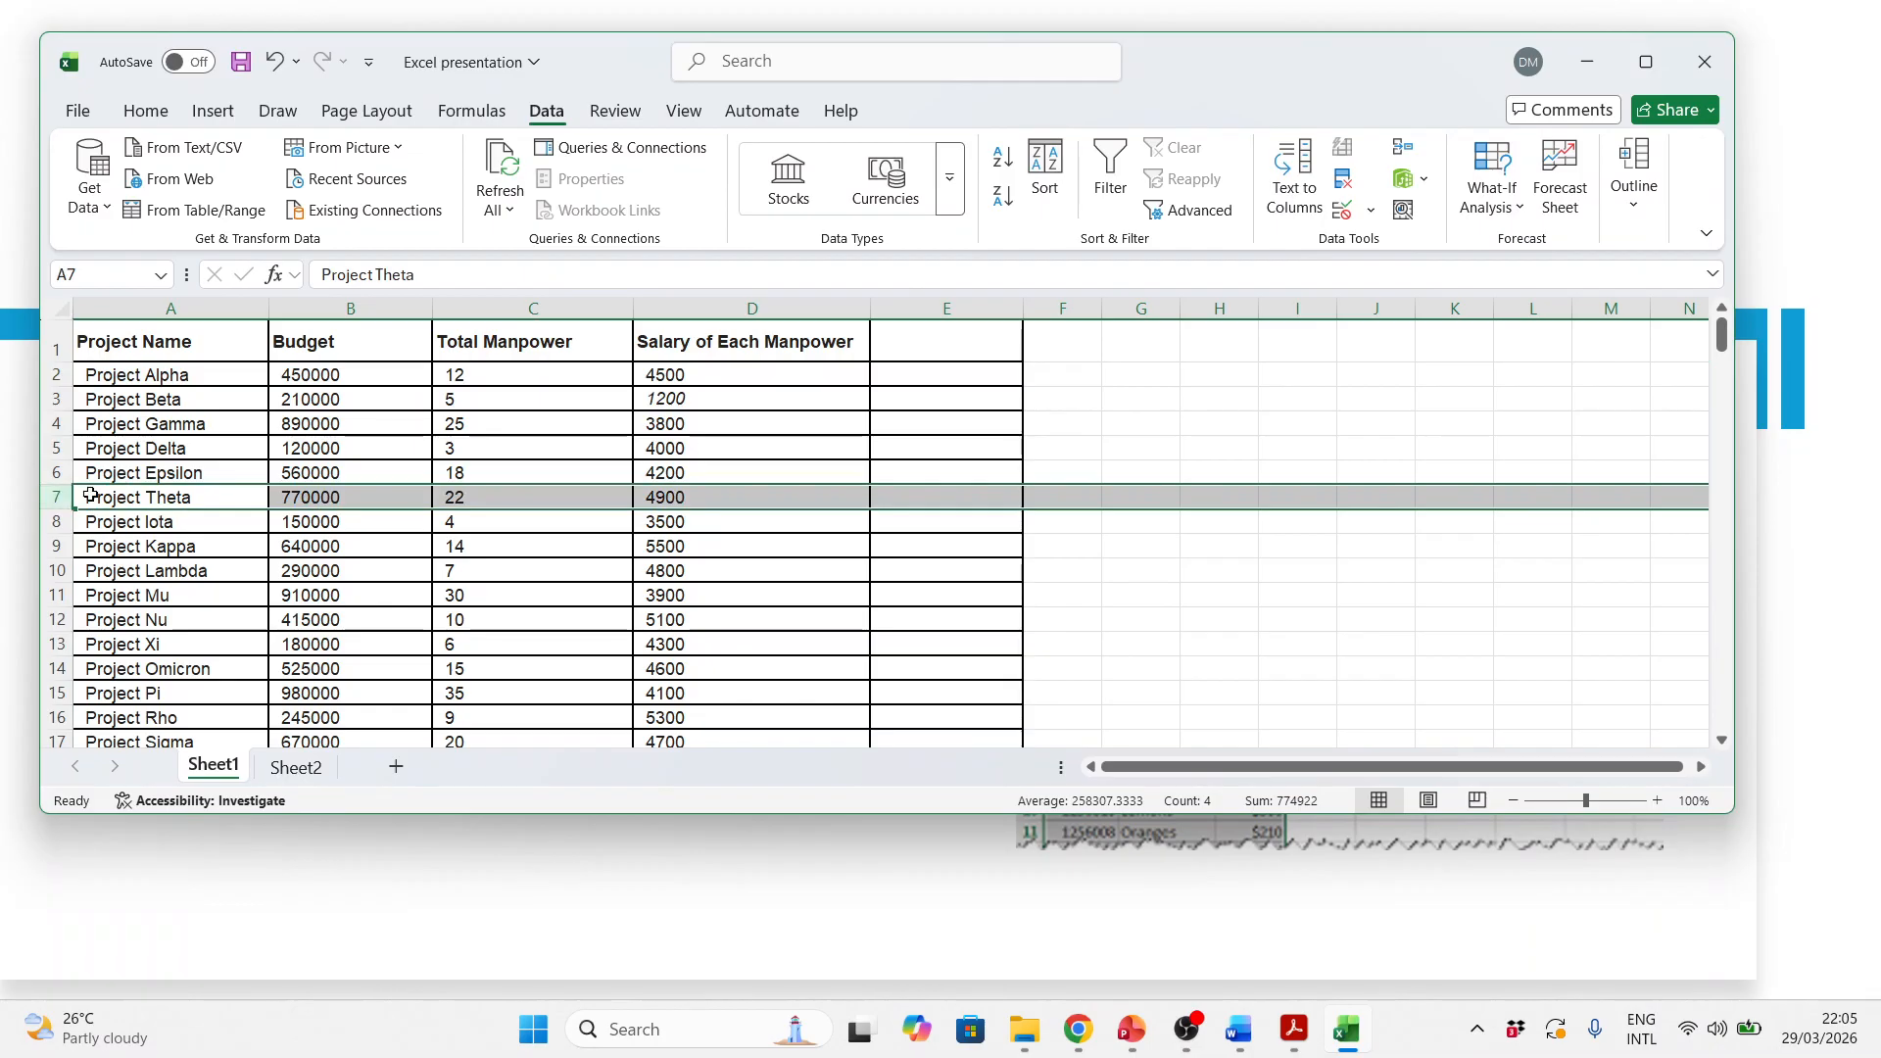
left_click(1105, 570)
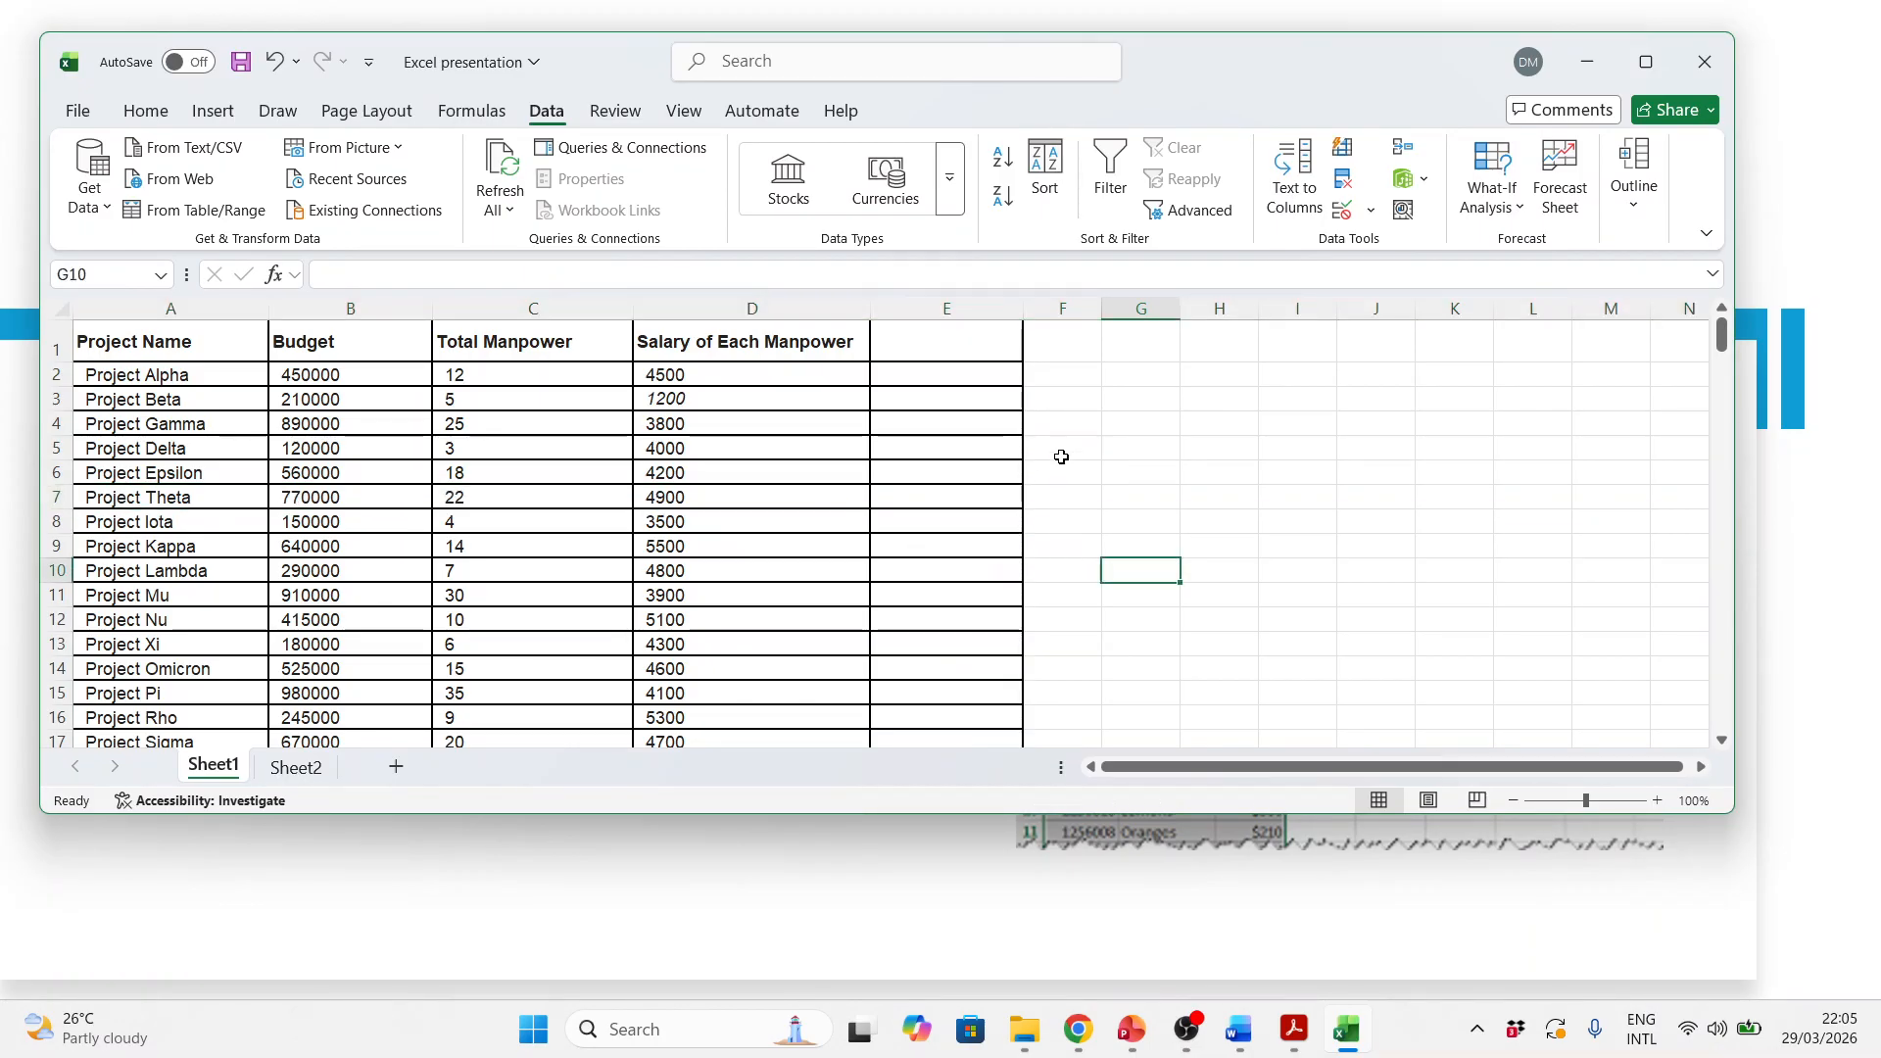
Step: Undo the duplicate removal and check row 7 of the data table
key("ctrl+z")
scroll(417, 563, "down", 6)
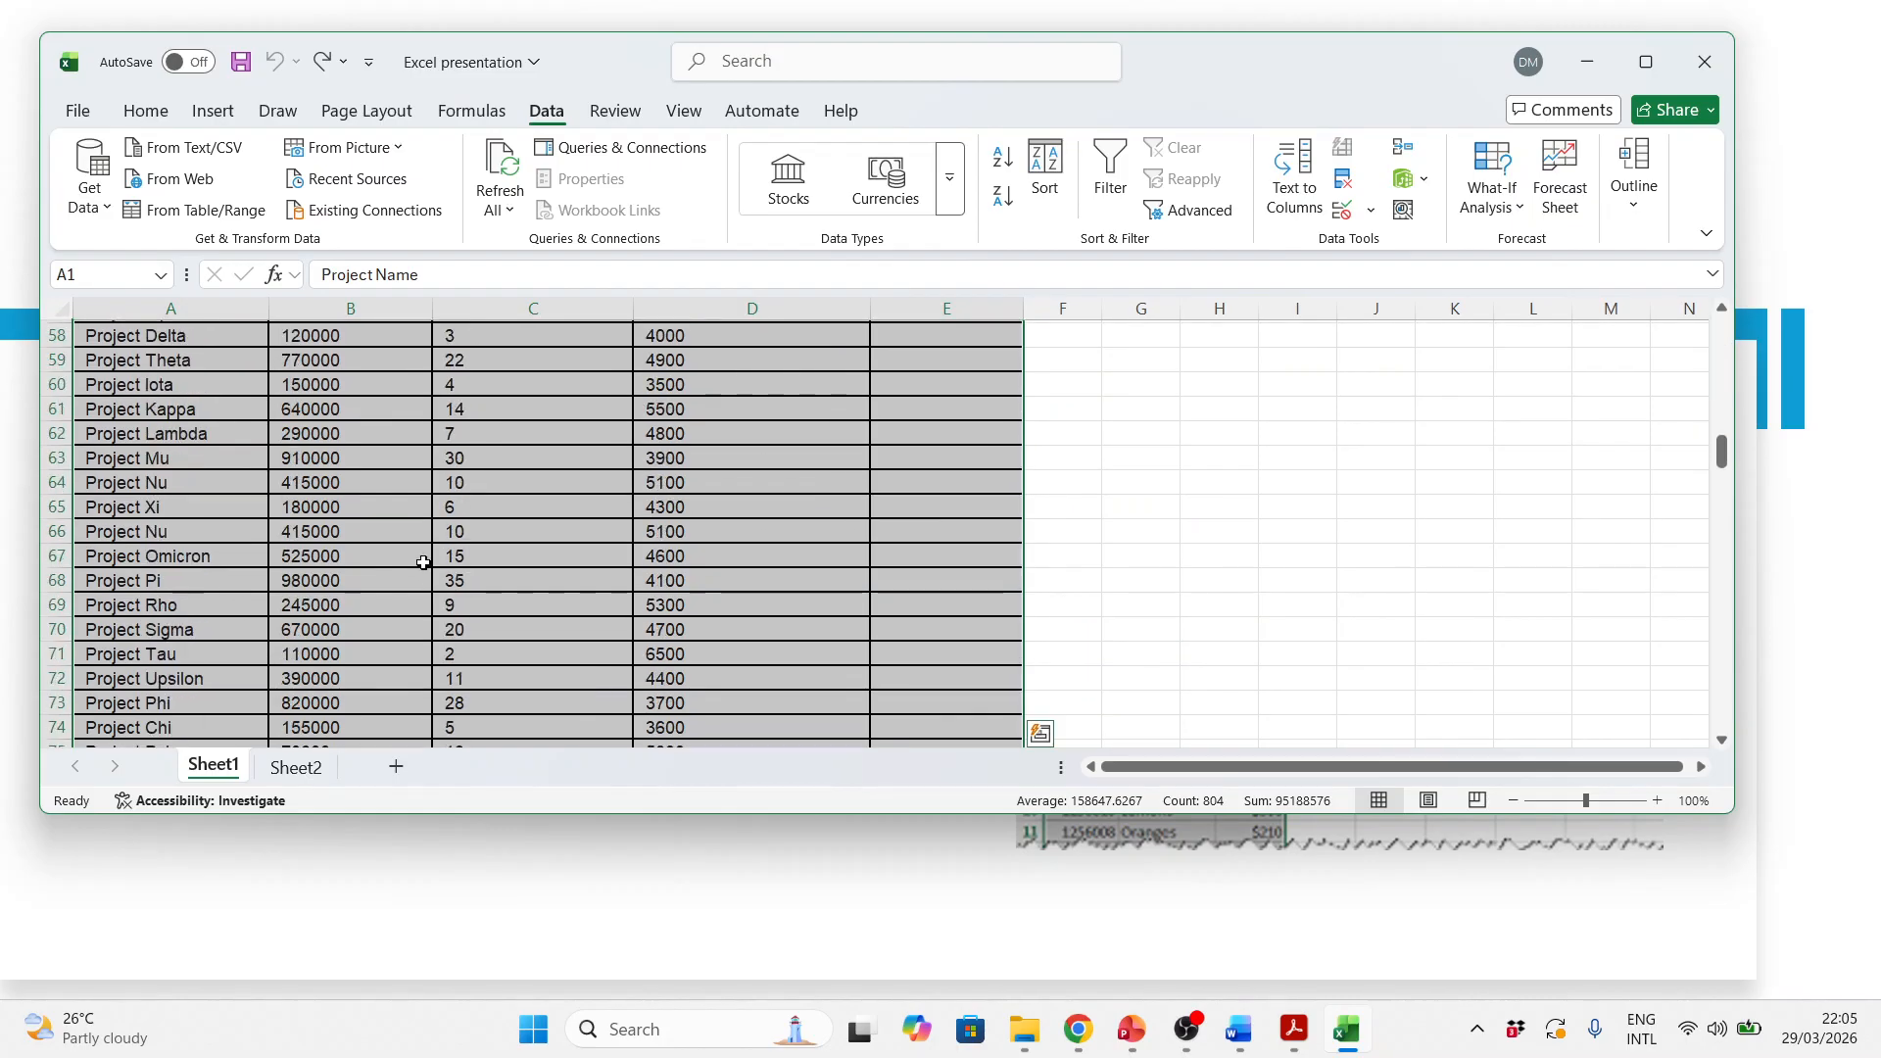
scroll(410, 565, "up", 6)
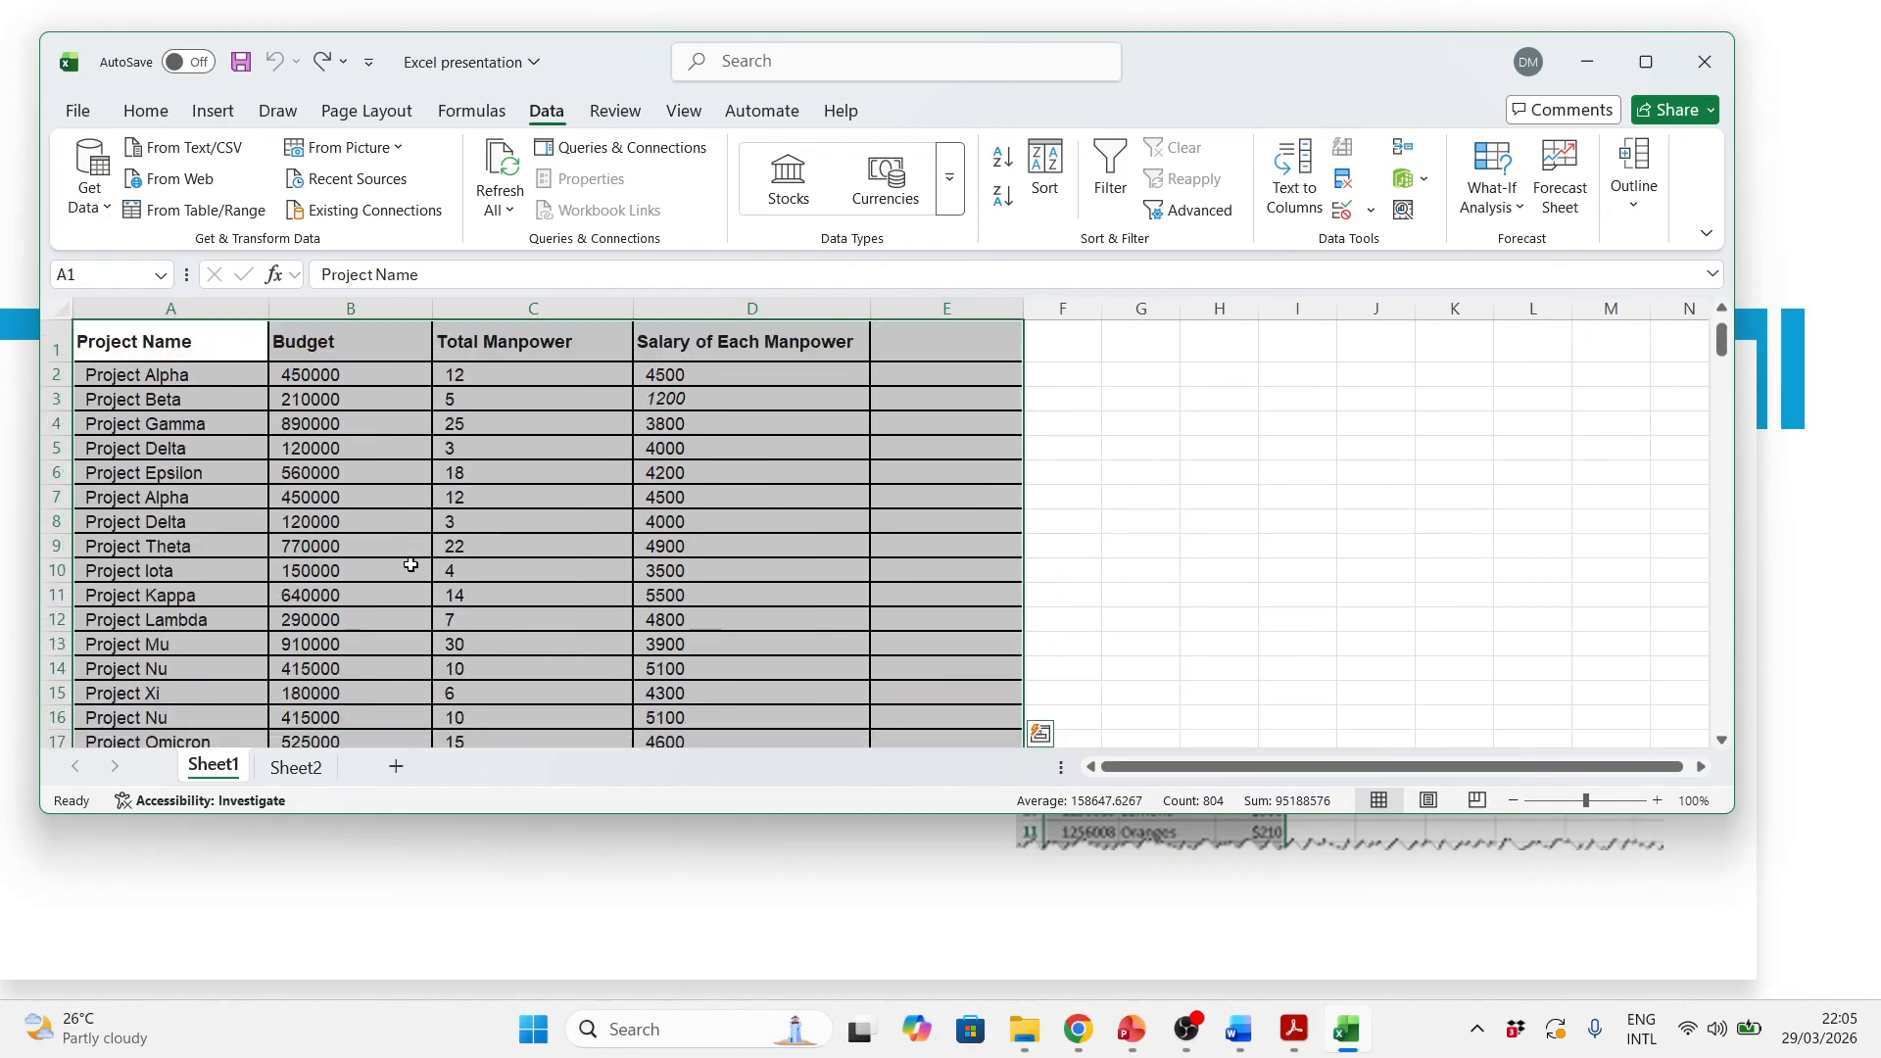
left_click(56, 497)
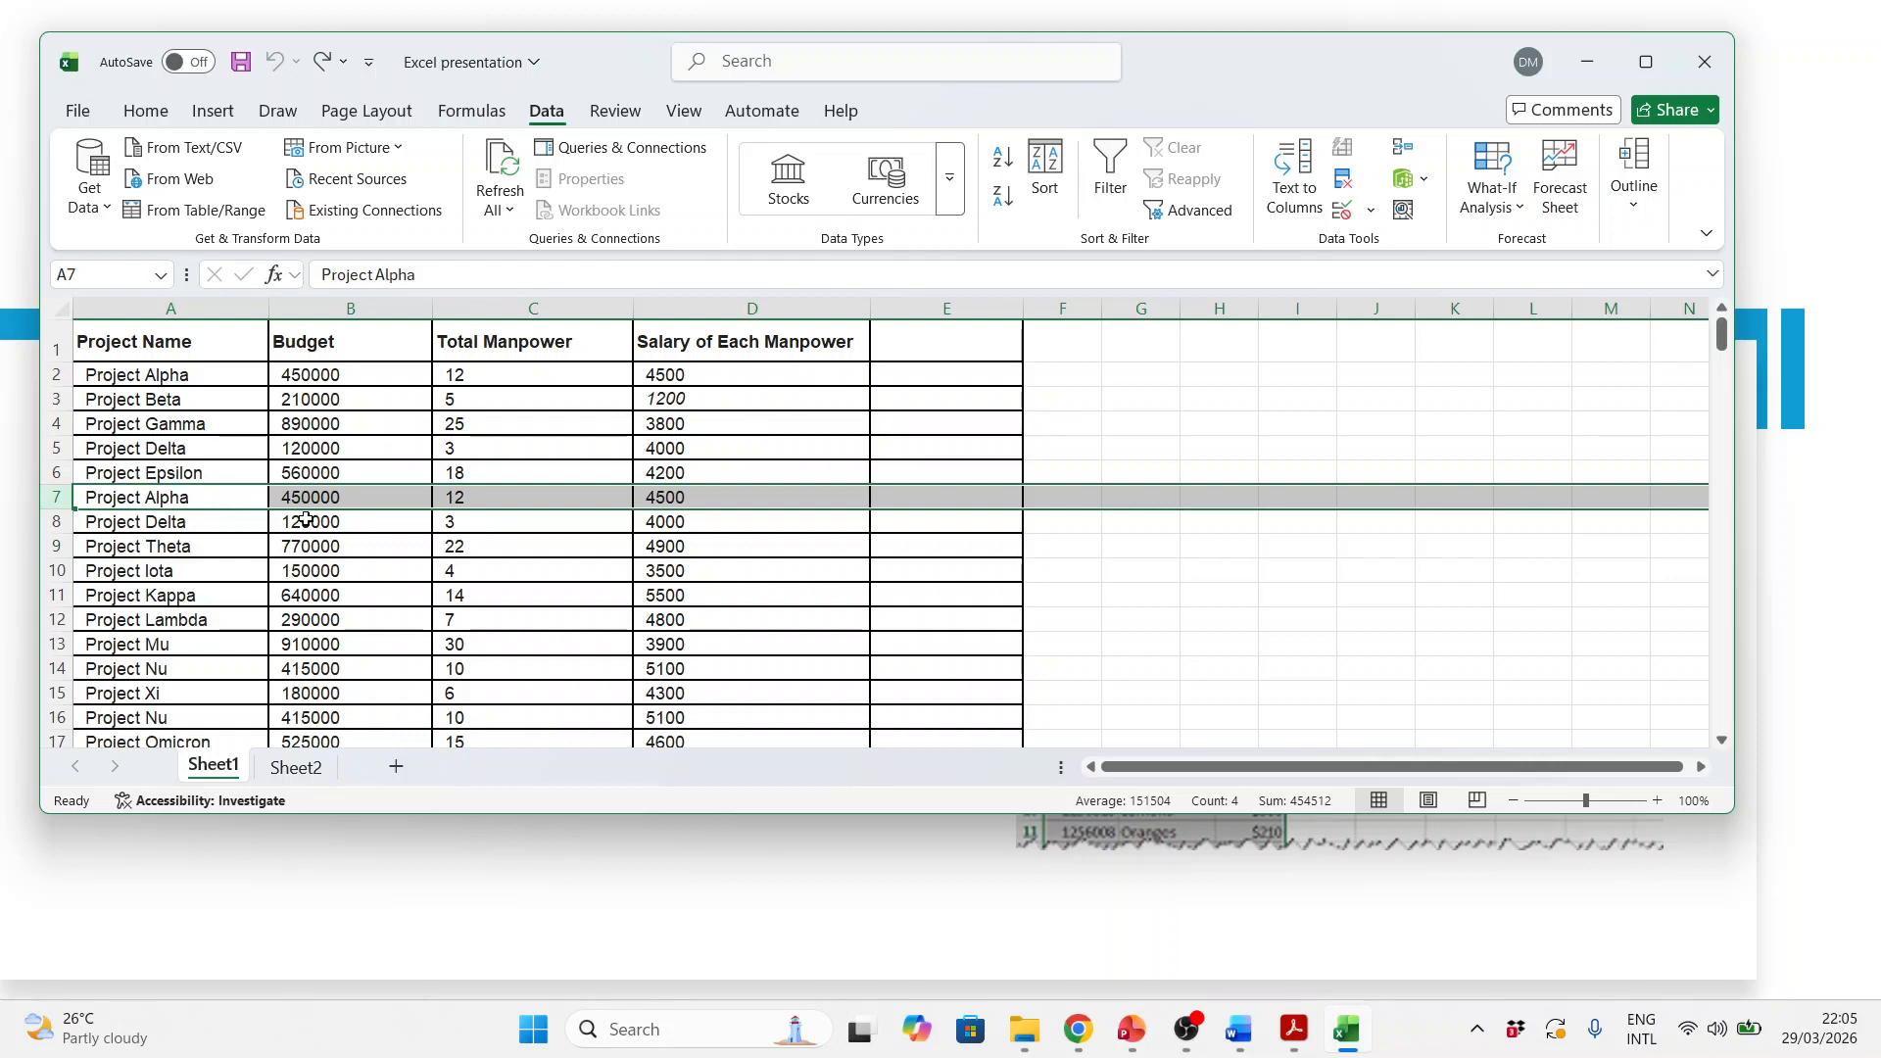
Step: Switch to the PowerPoint slide show and advance to the slide about AutoFill
key("alt+Tab")
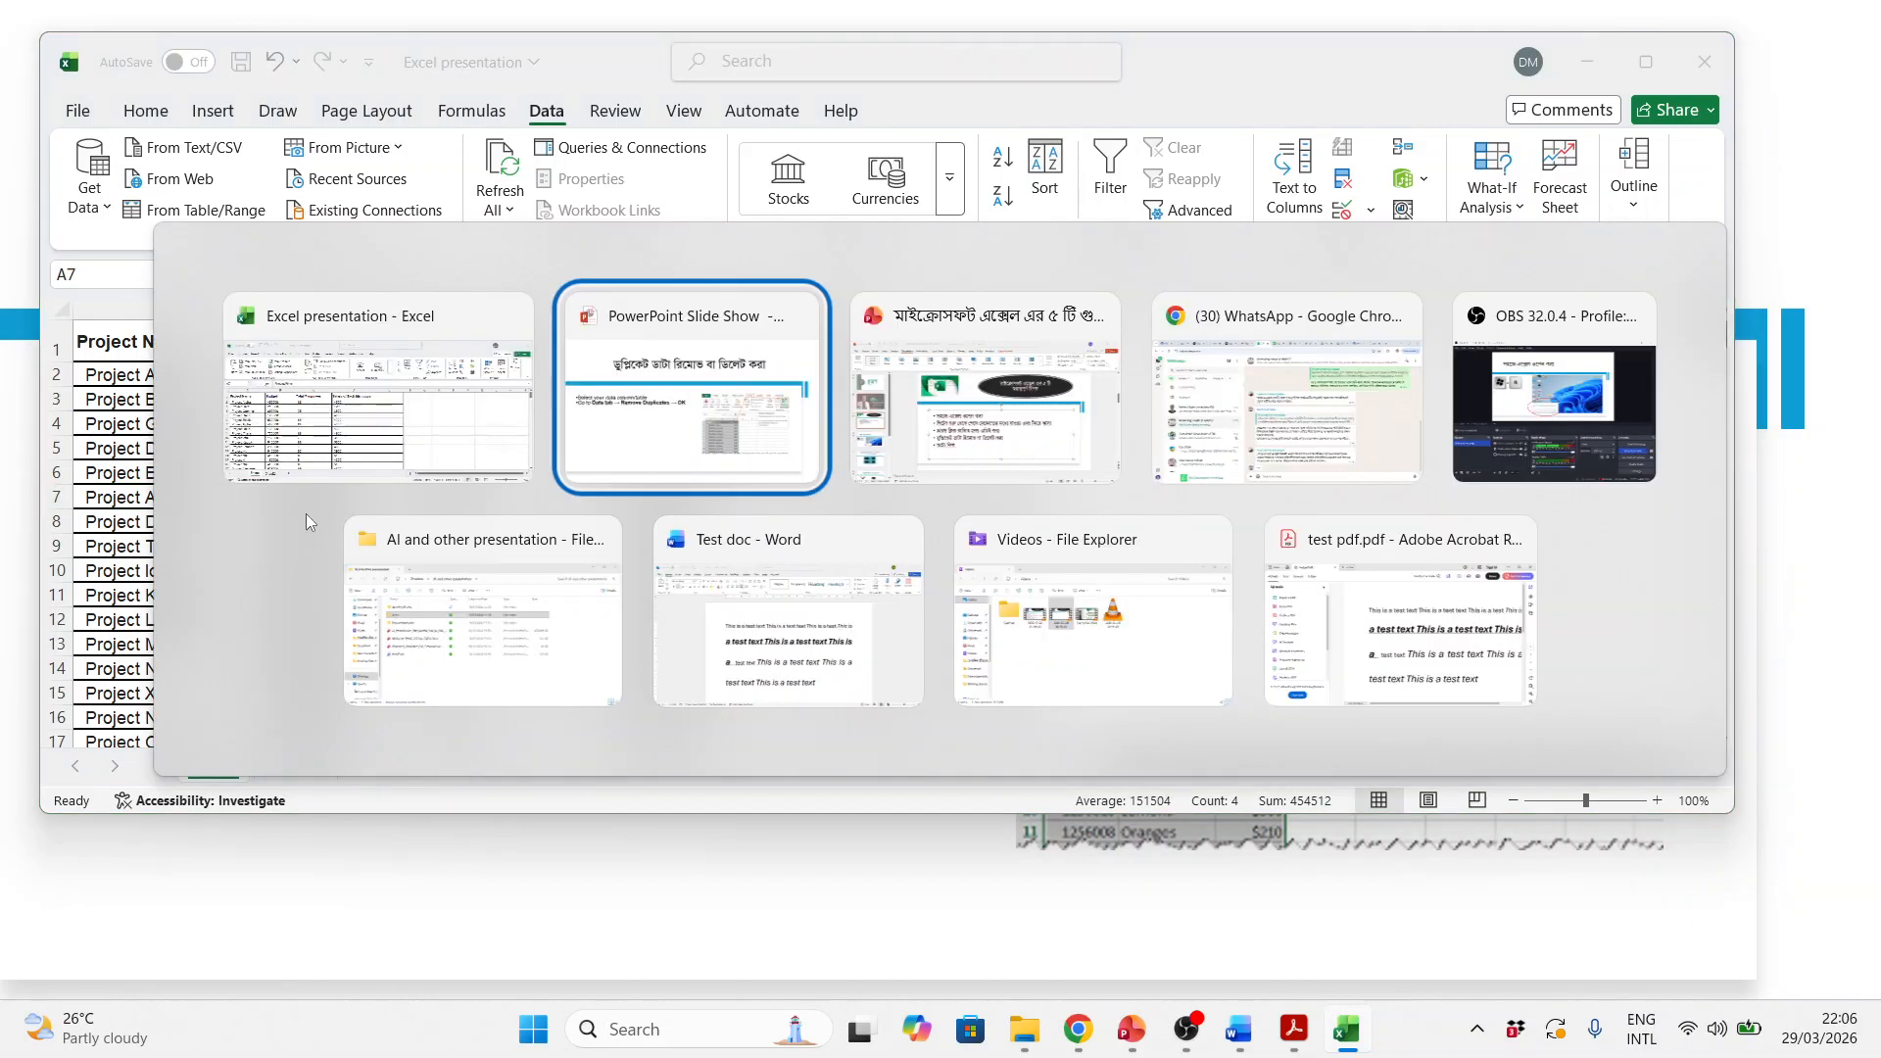
left_click(311, 523)
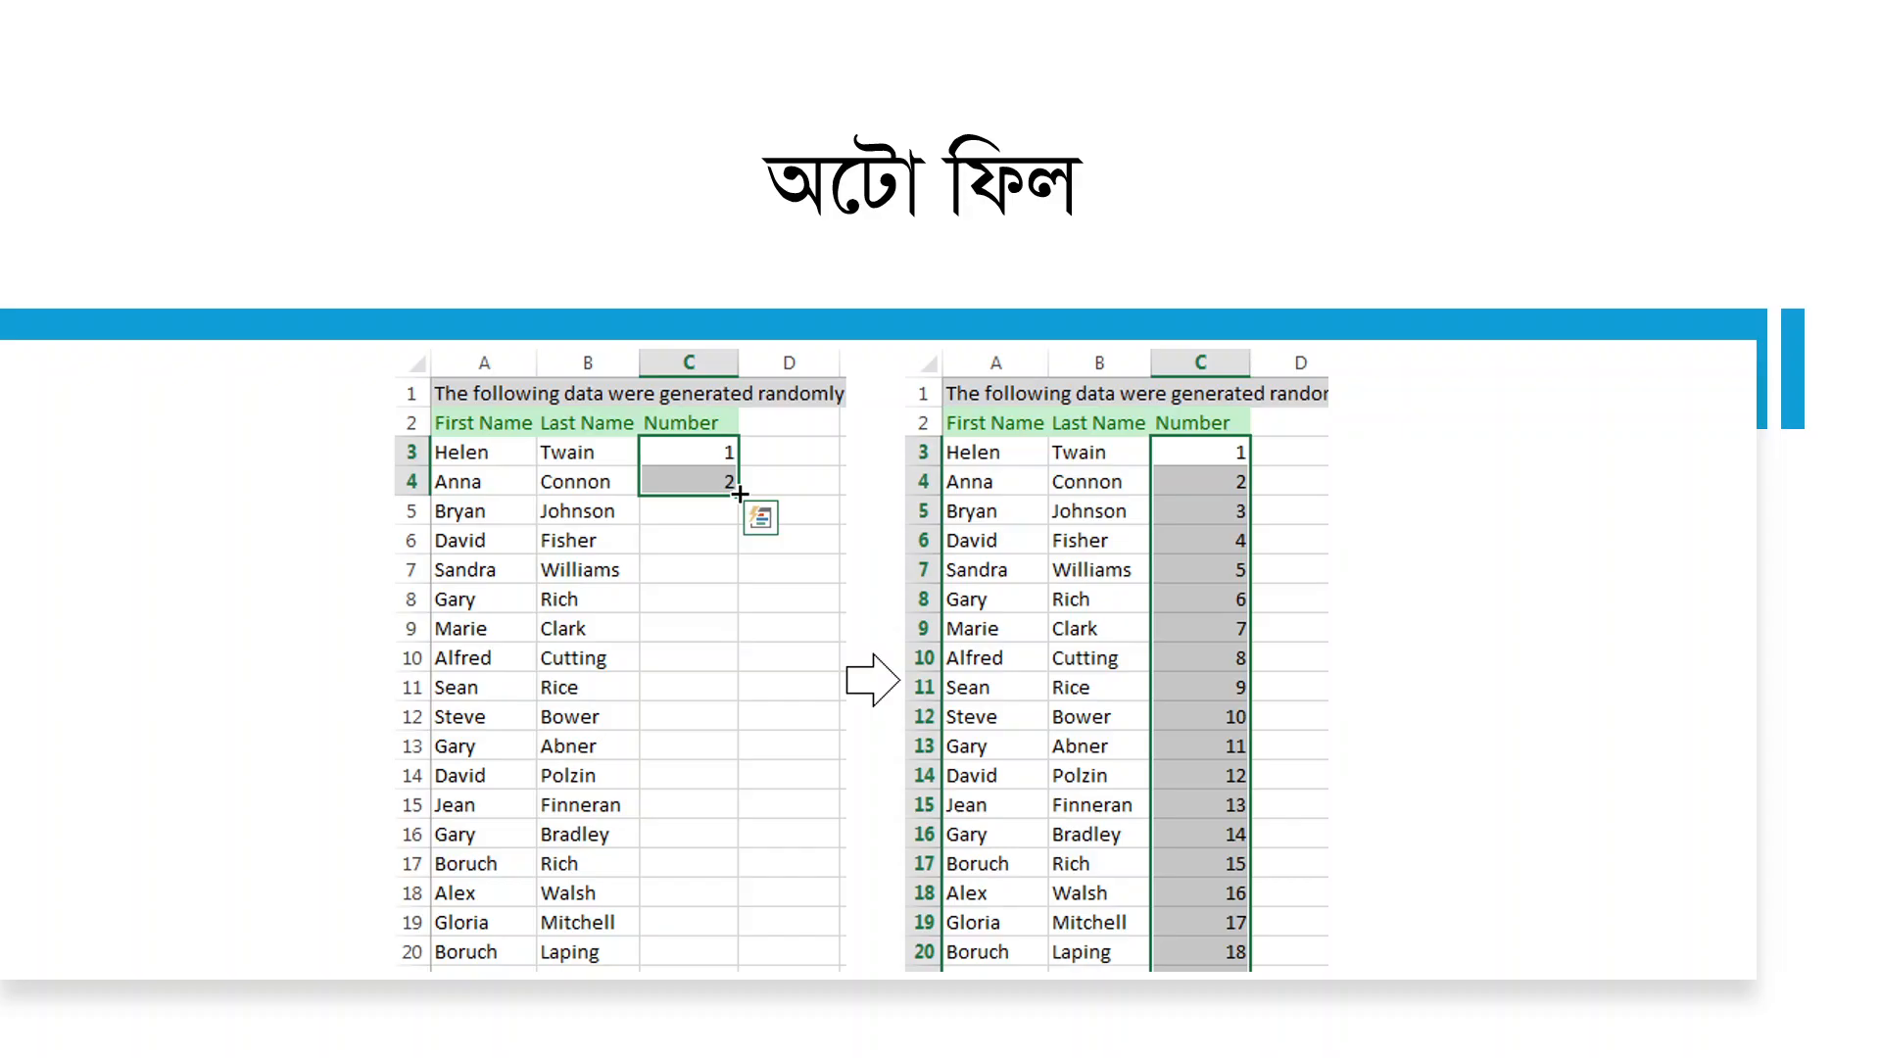
Step: Switch to the Excel workbook and enter the header SN# in cell E1
key("alt+Tab")
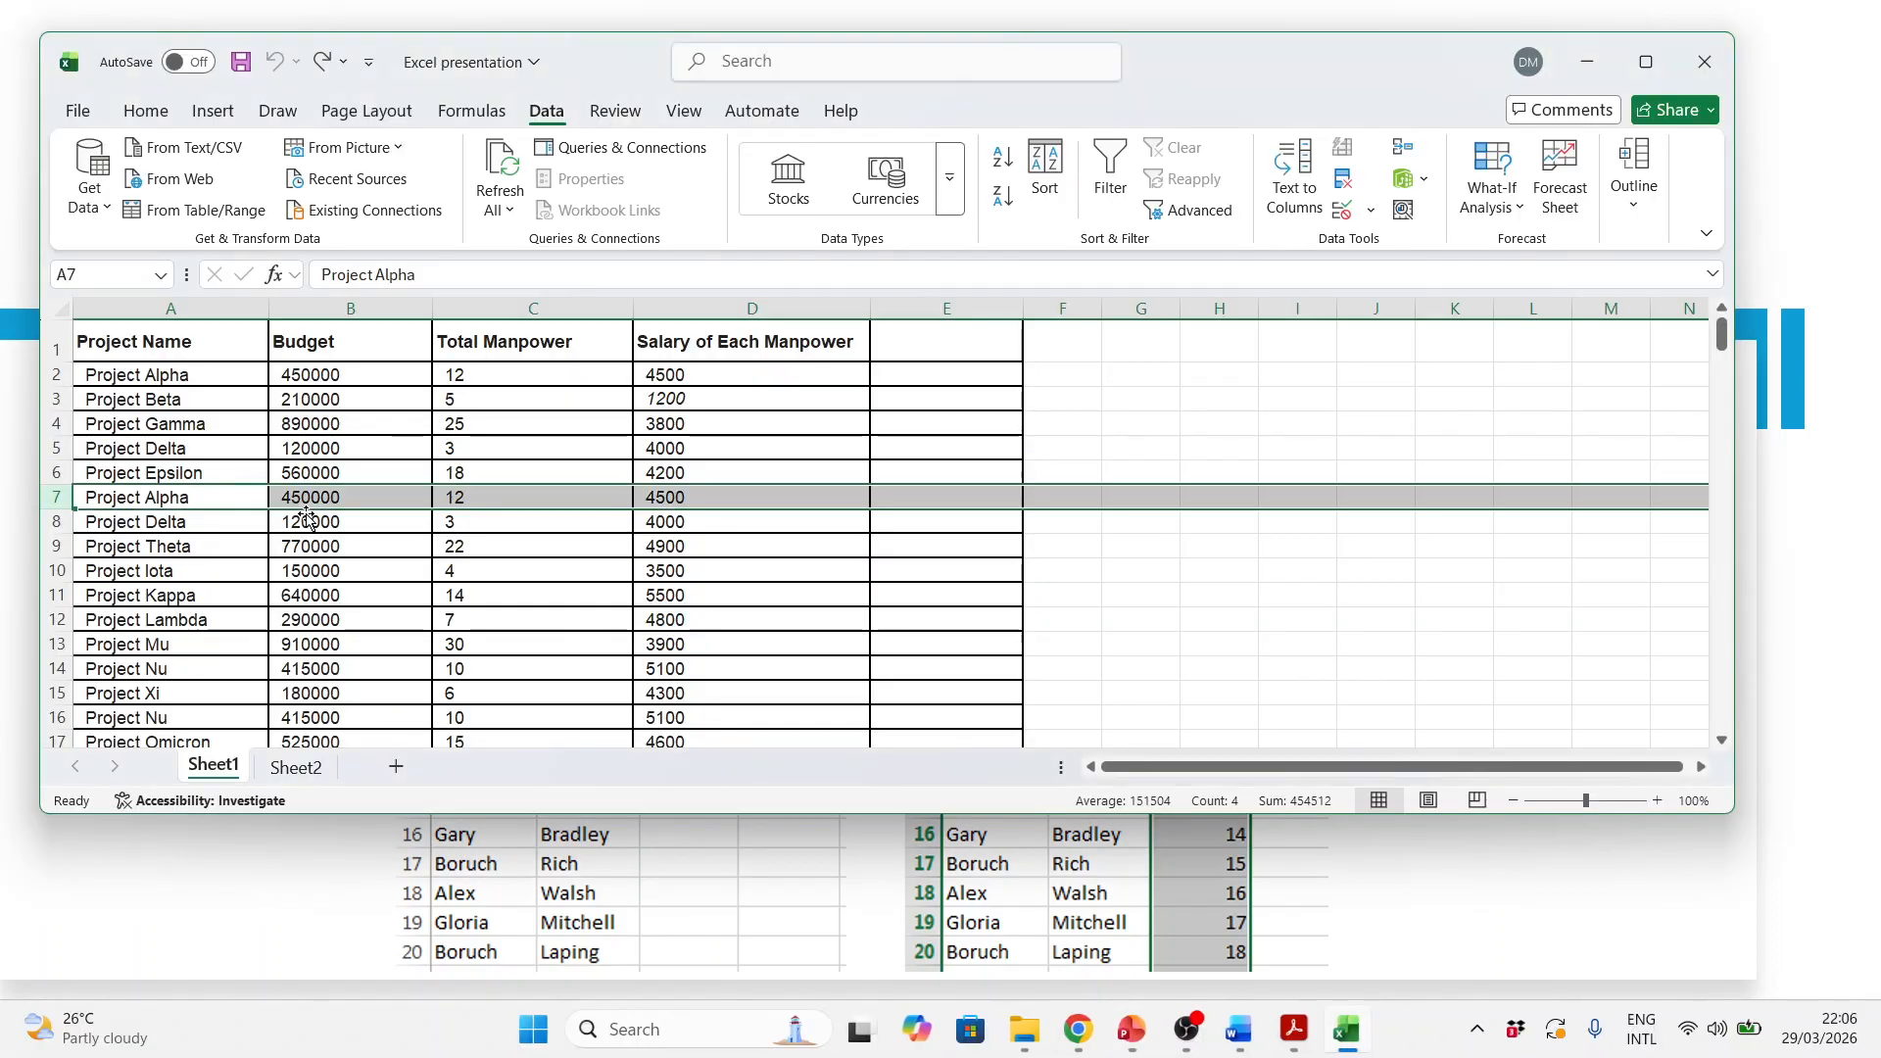
left_click(956, 342)
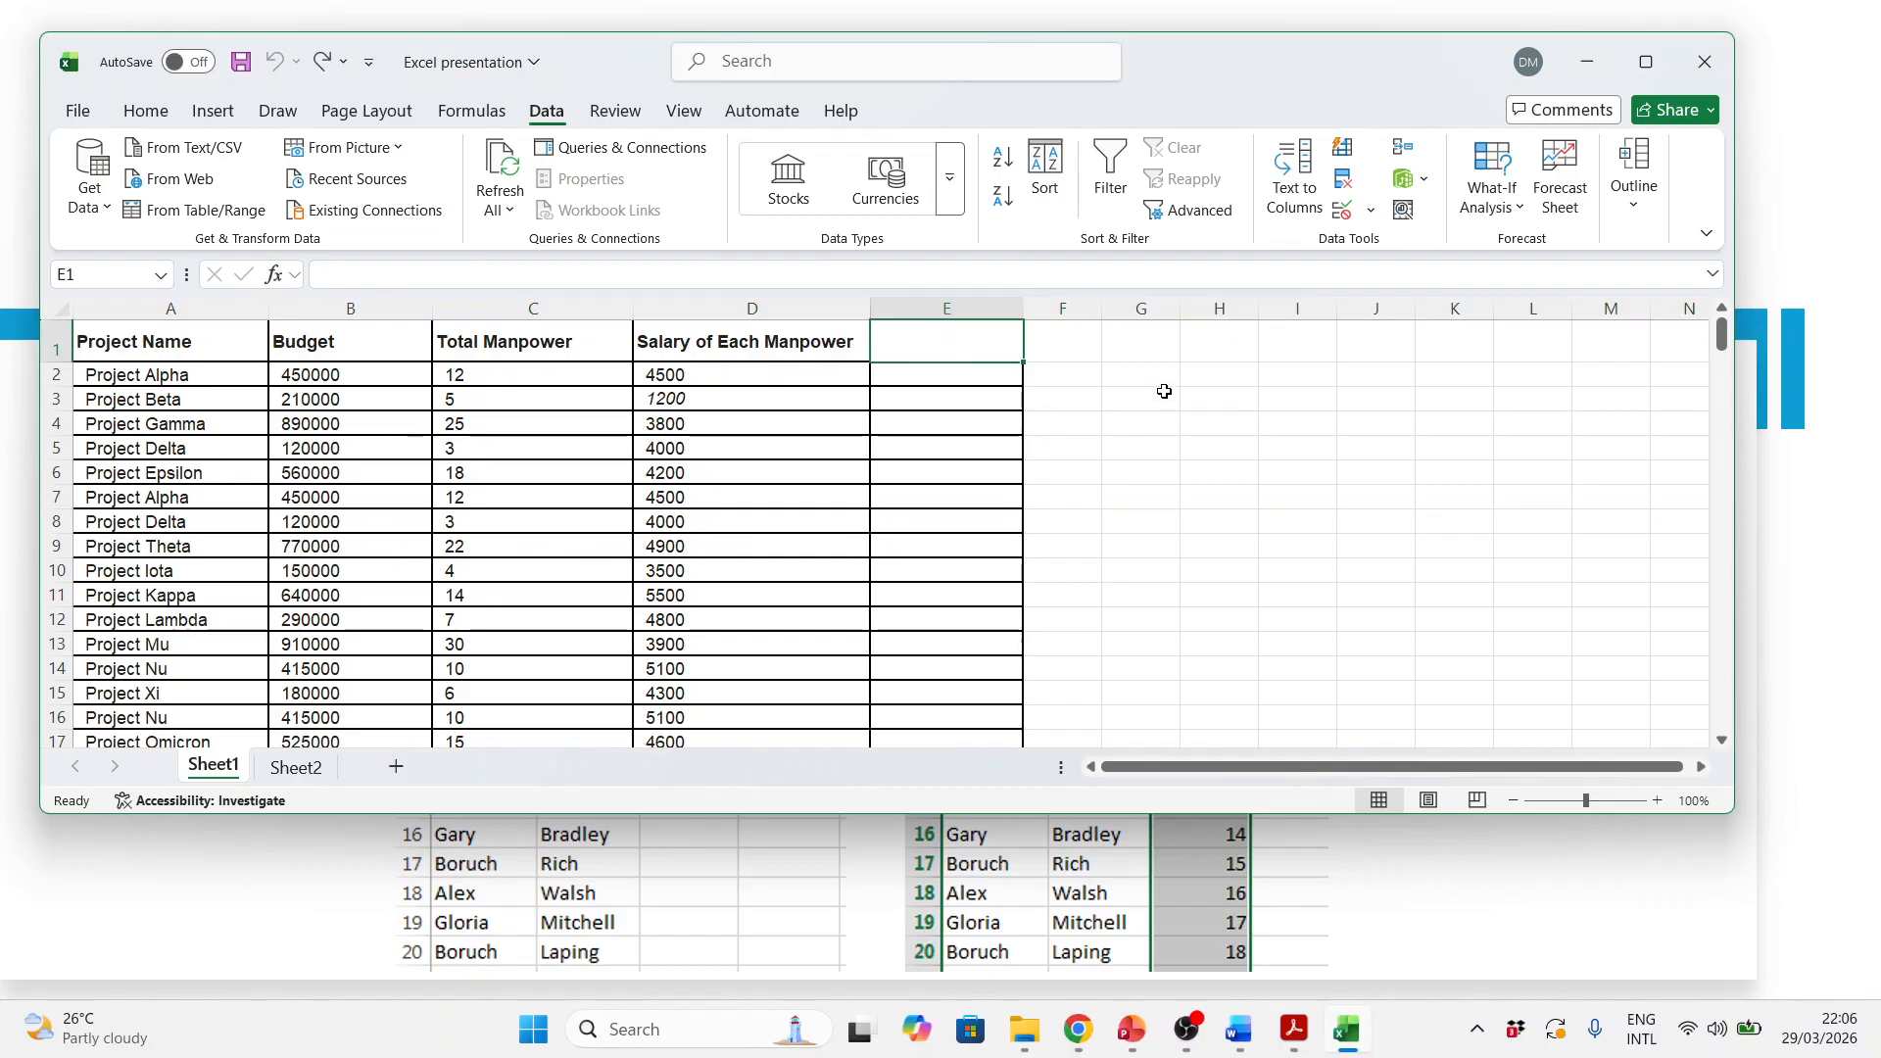
type("SN#")
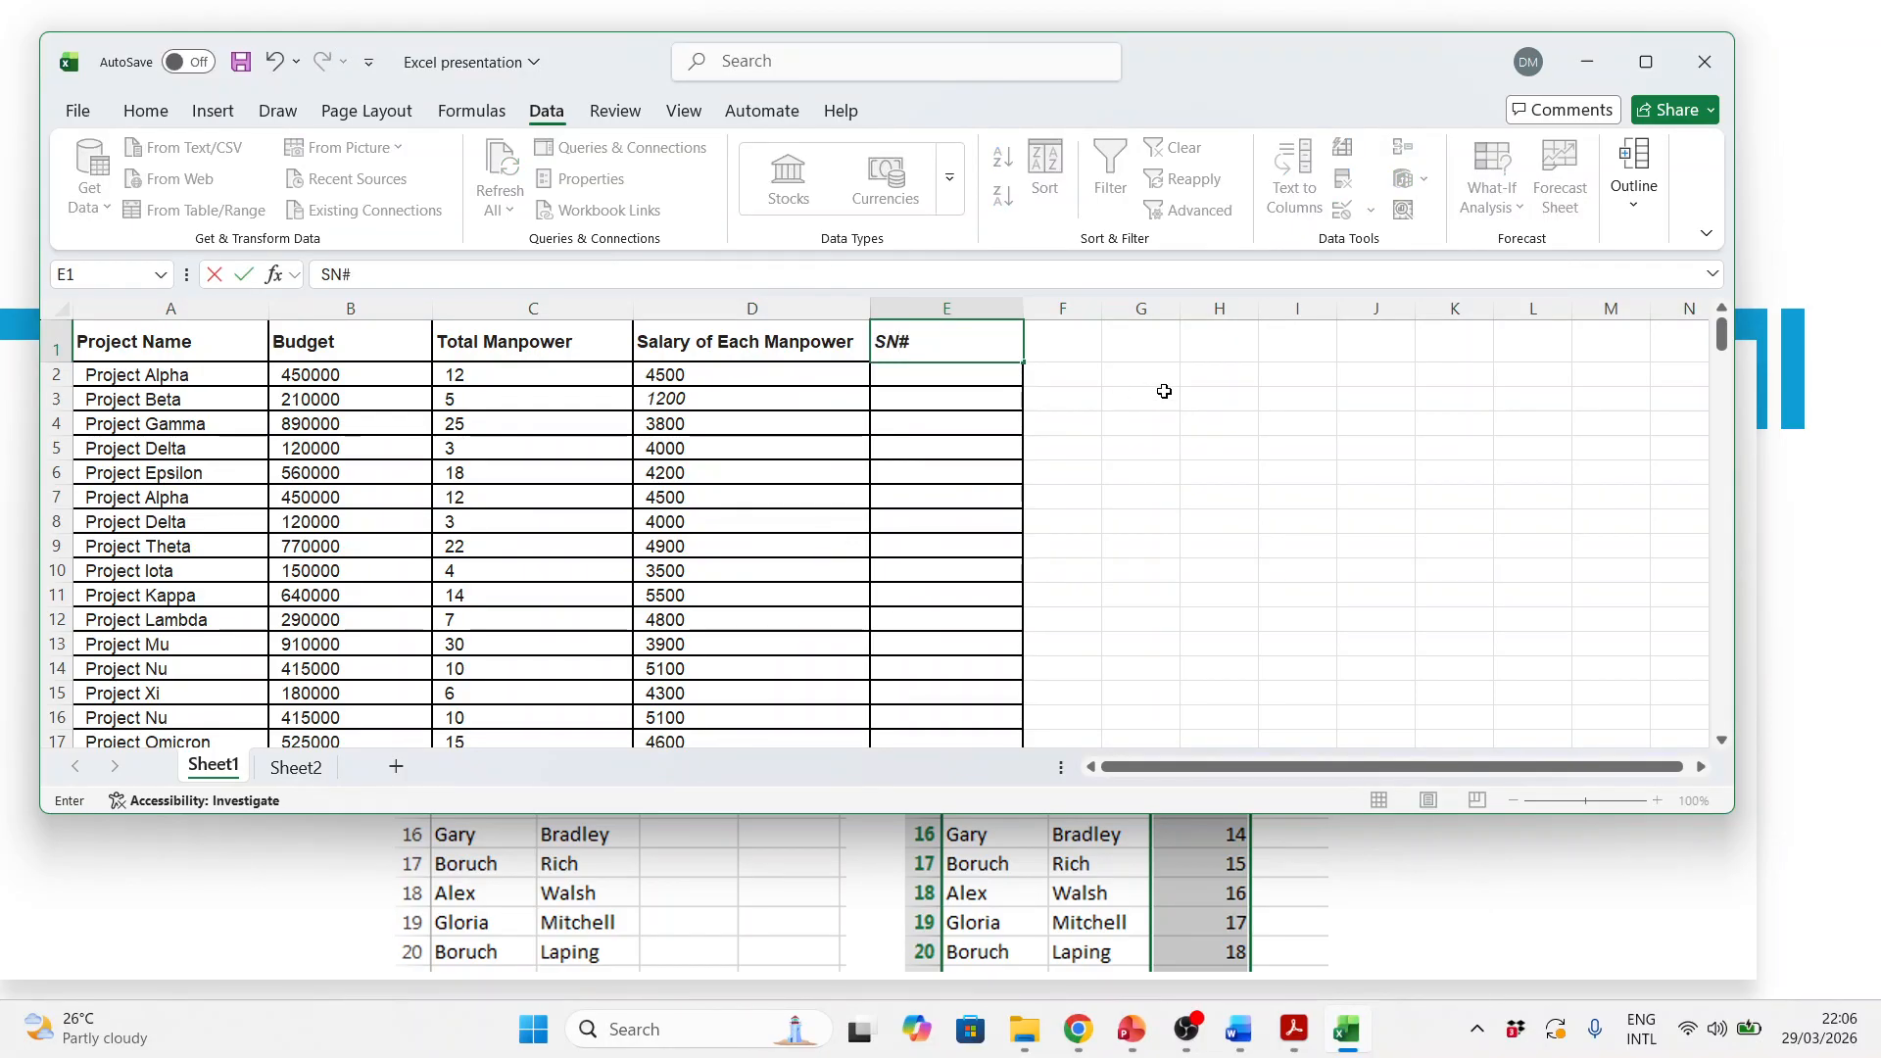
key("Return")
Step: Enter the starting serial numbers 1 and 2 in cells E2 and E3
type("1")
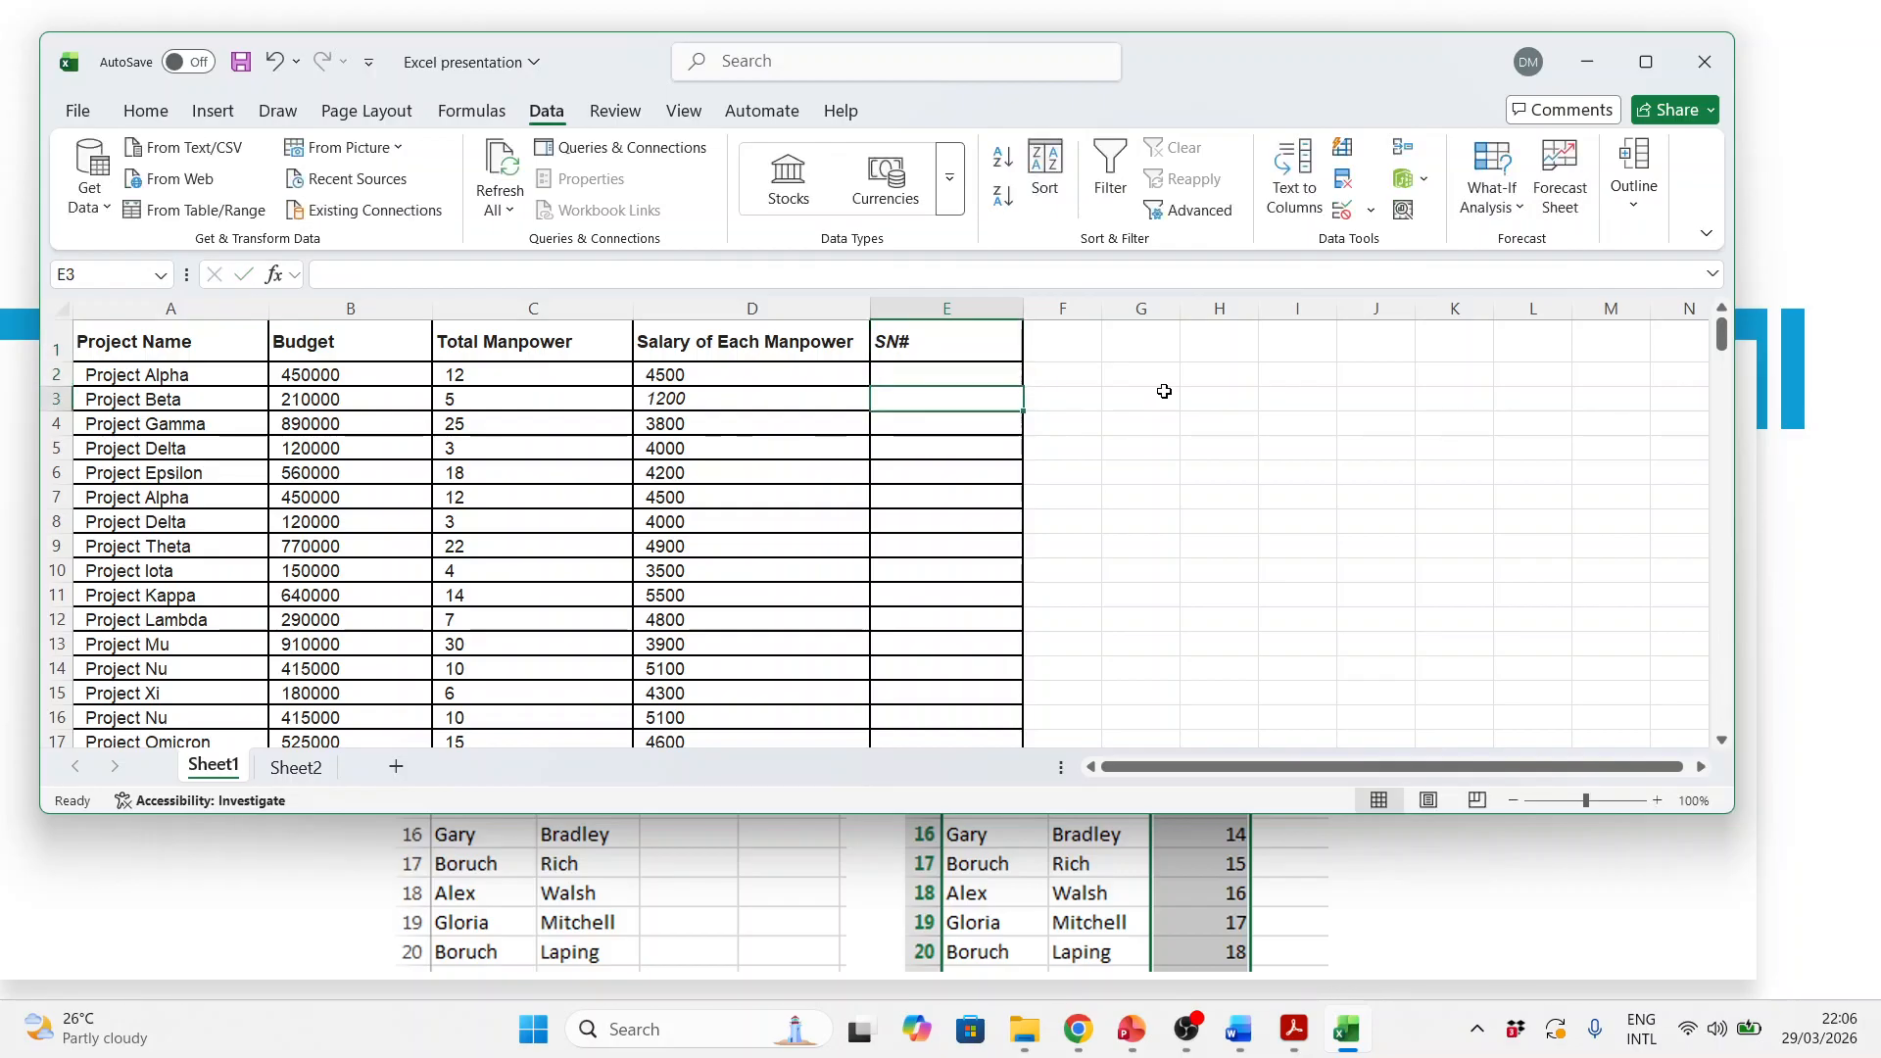
key("Return")
type("2")
key("Return")
key("Up")
key("Up")
key("shift+Down")
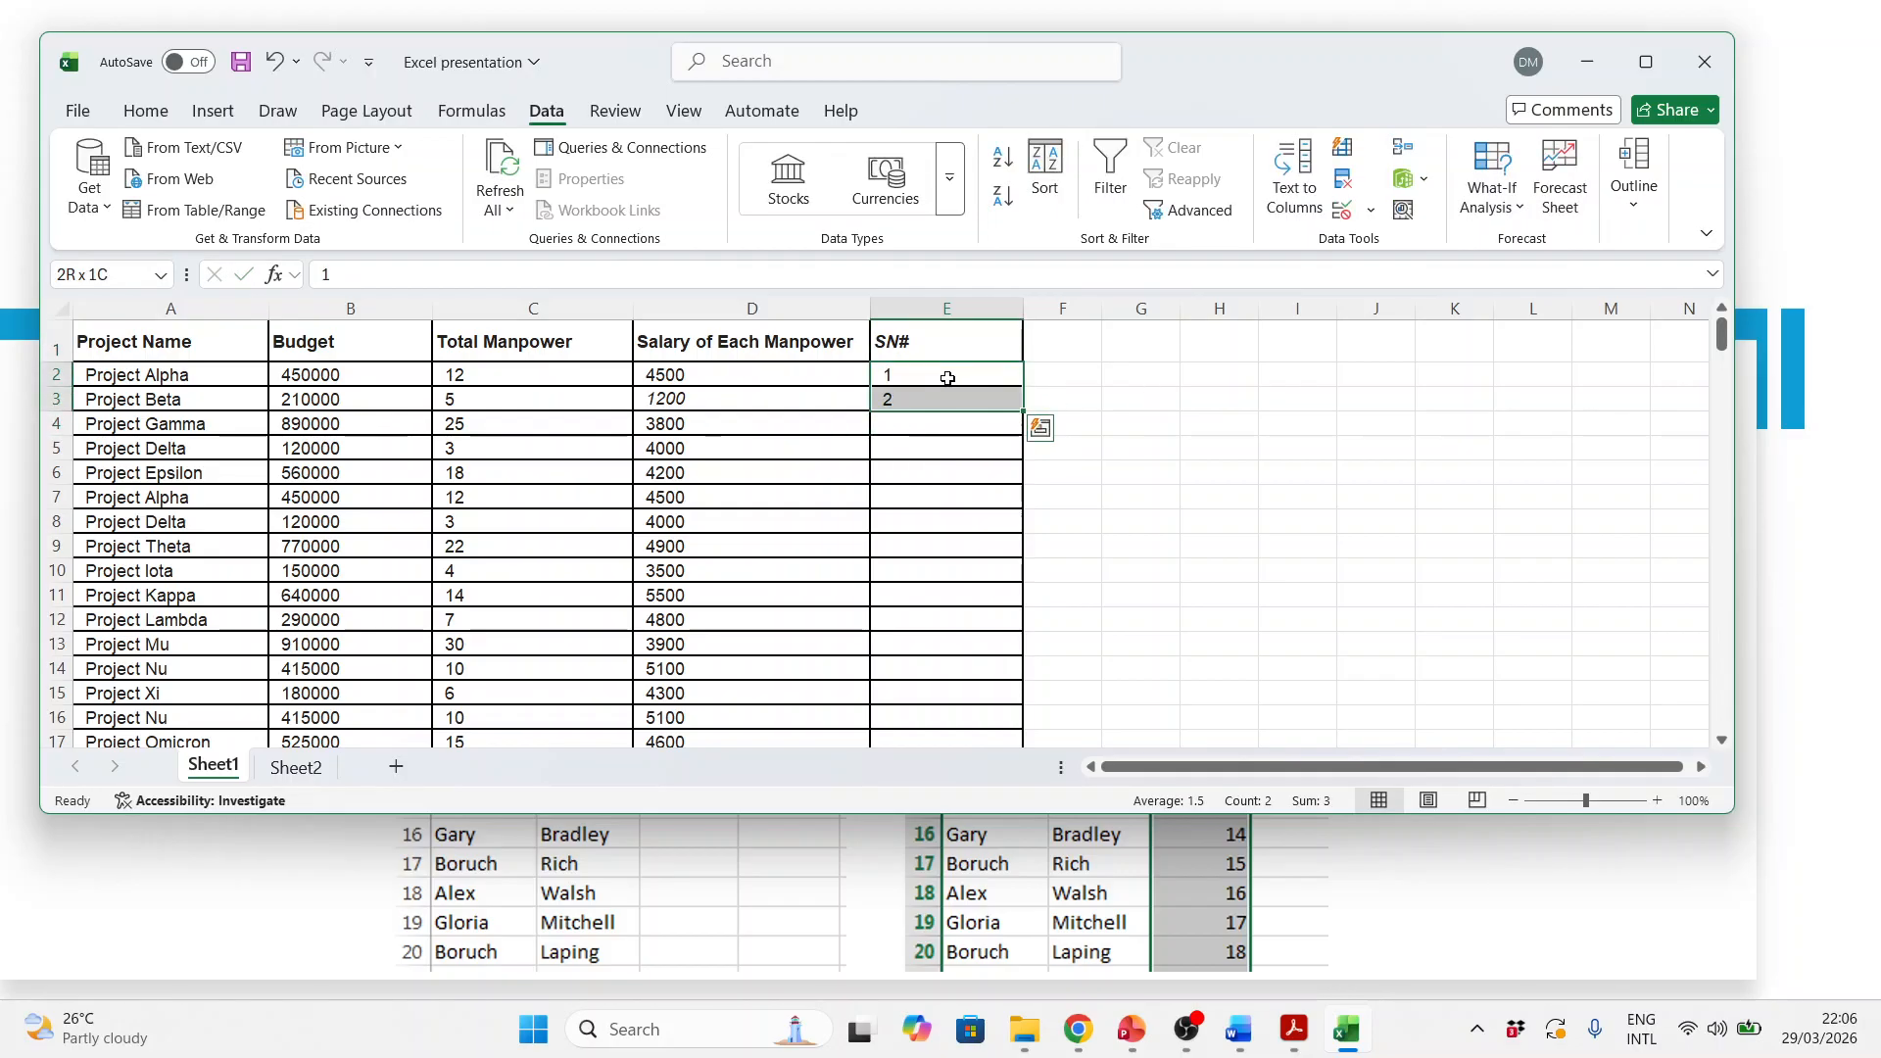
left_click(1212, 423)
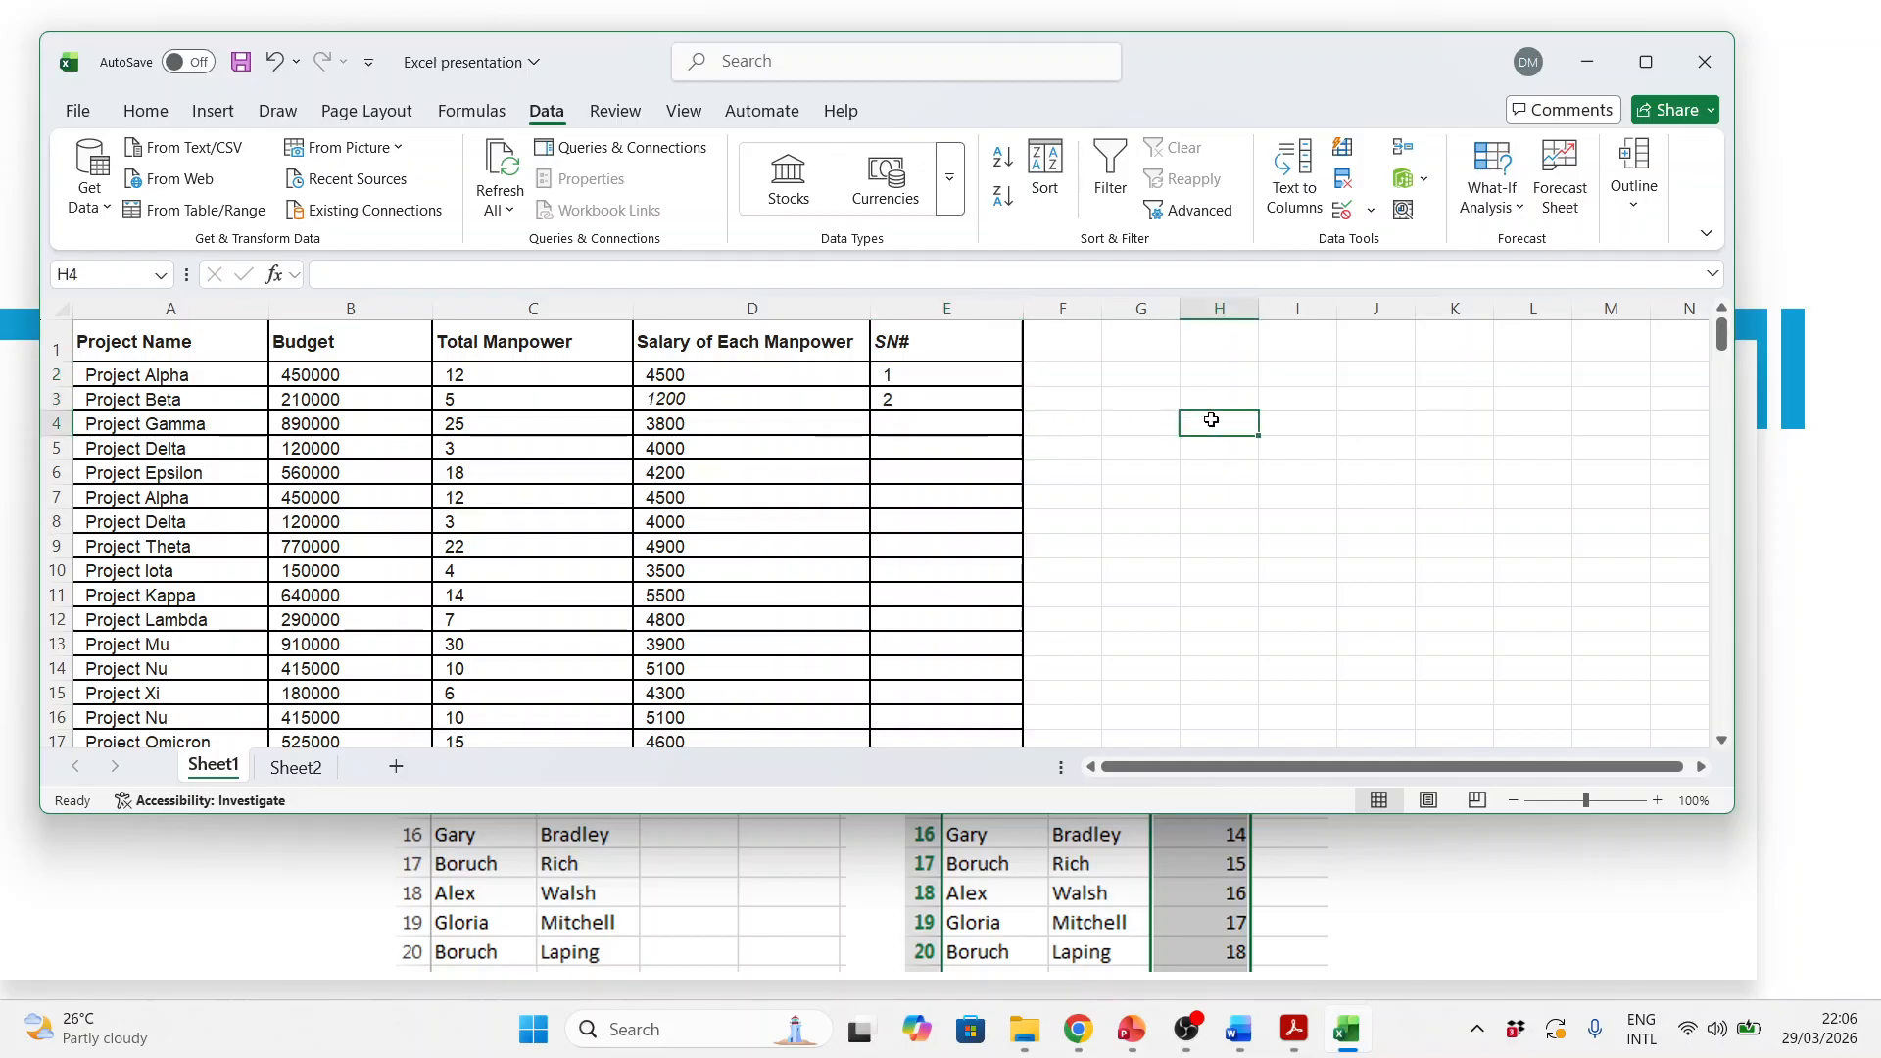
Step: AutoFill the series from E2:E3 down to row 201 and check the numbering through the last row
left_click_drag(961, 373, 965, 400)
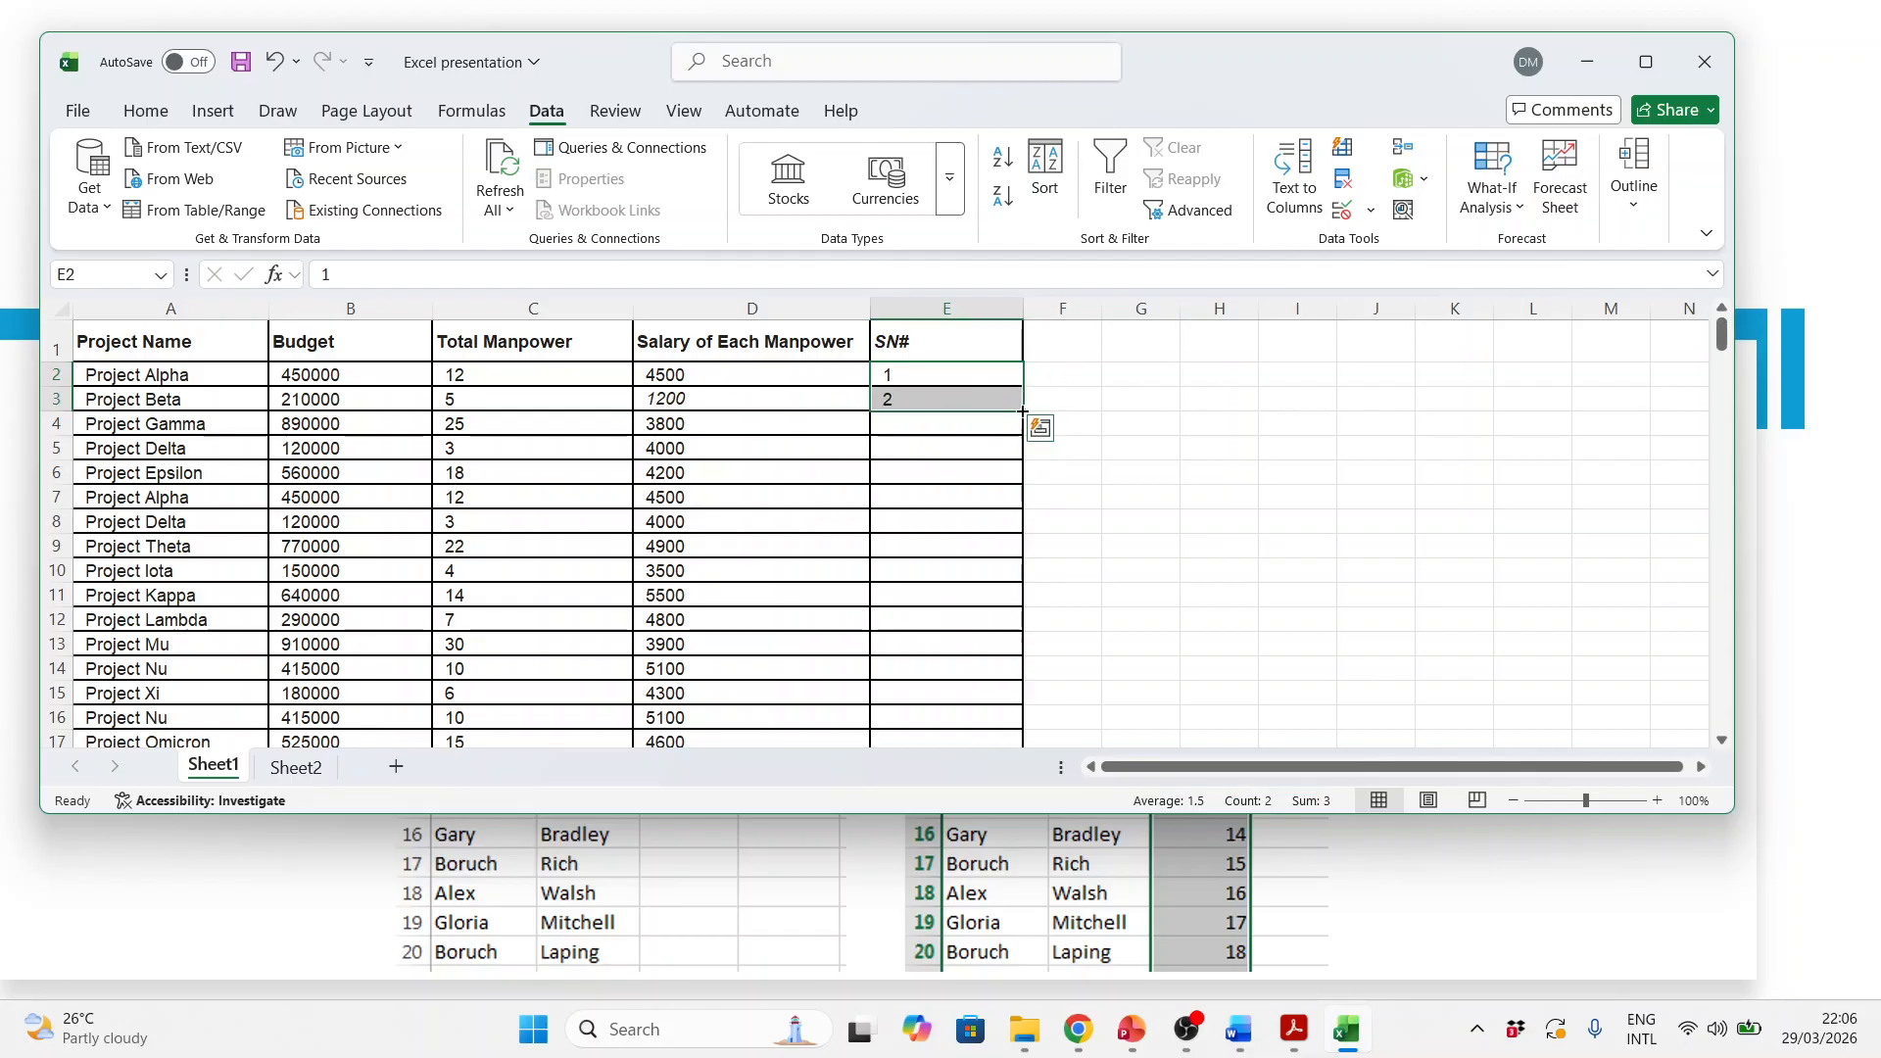
double_click(1022, 409)
scroll(970, 538, "down", 20)
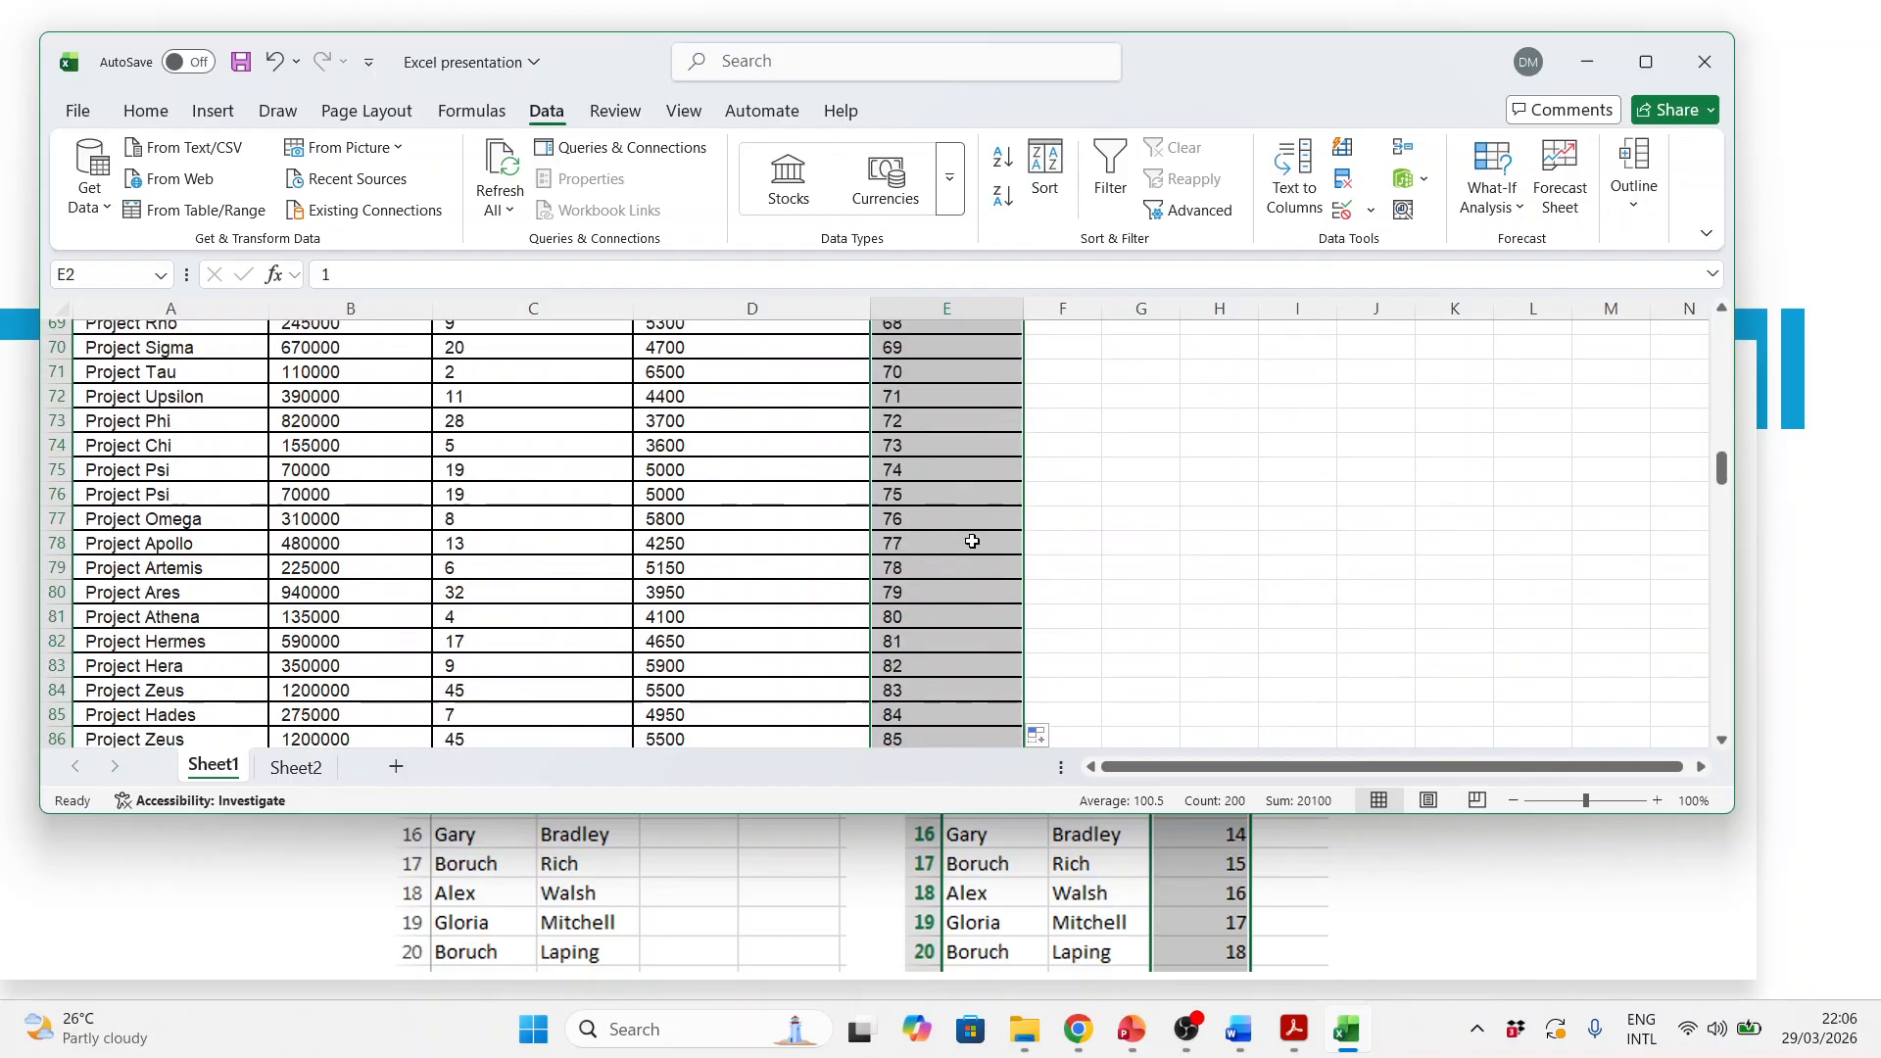
scroll(922, 554, "down", 20)
scroll(1008, 525, "up", 9)
scroll(974, 479, "down", 4)
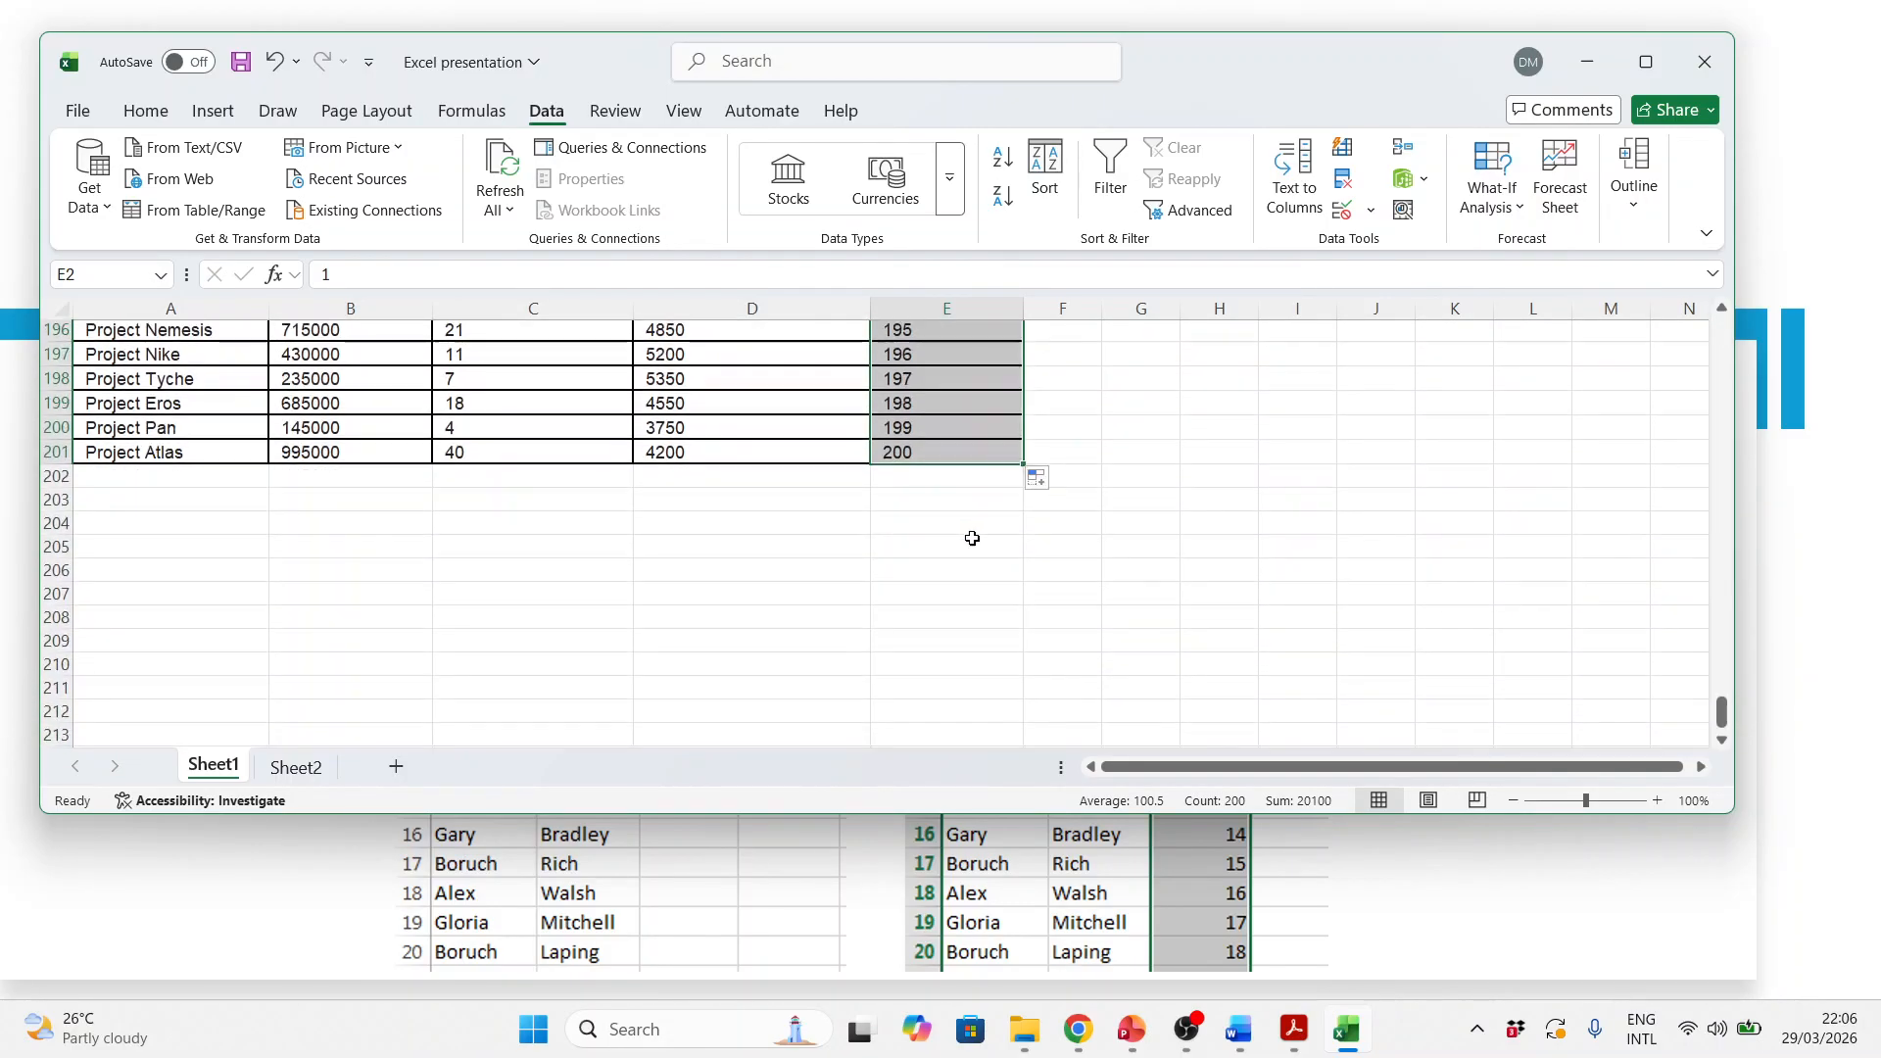
scroll(911, 475, "up", 20)
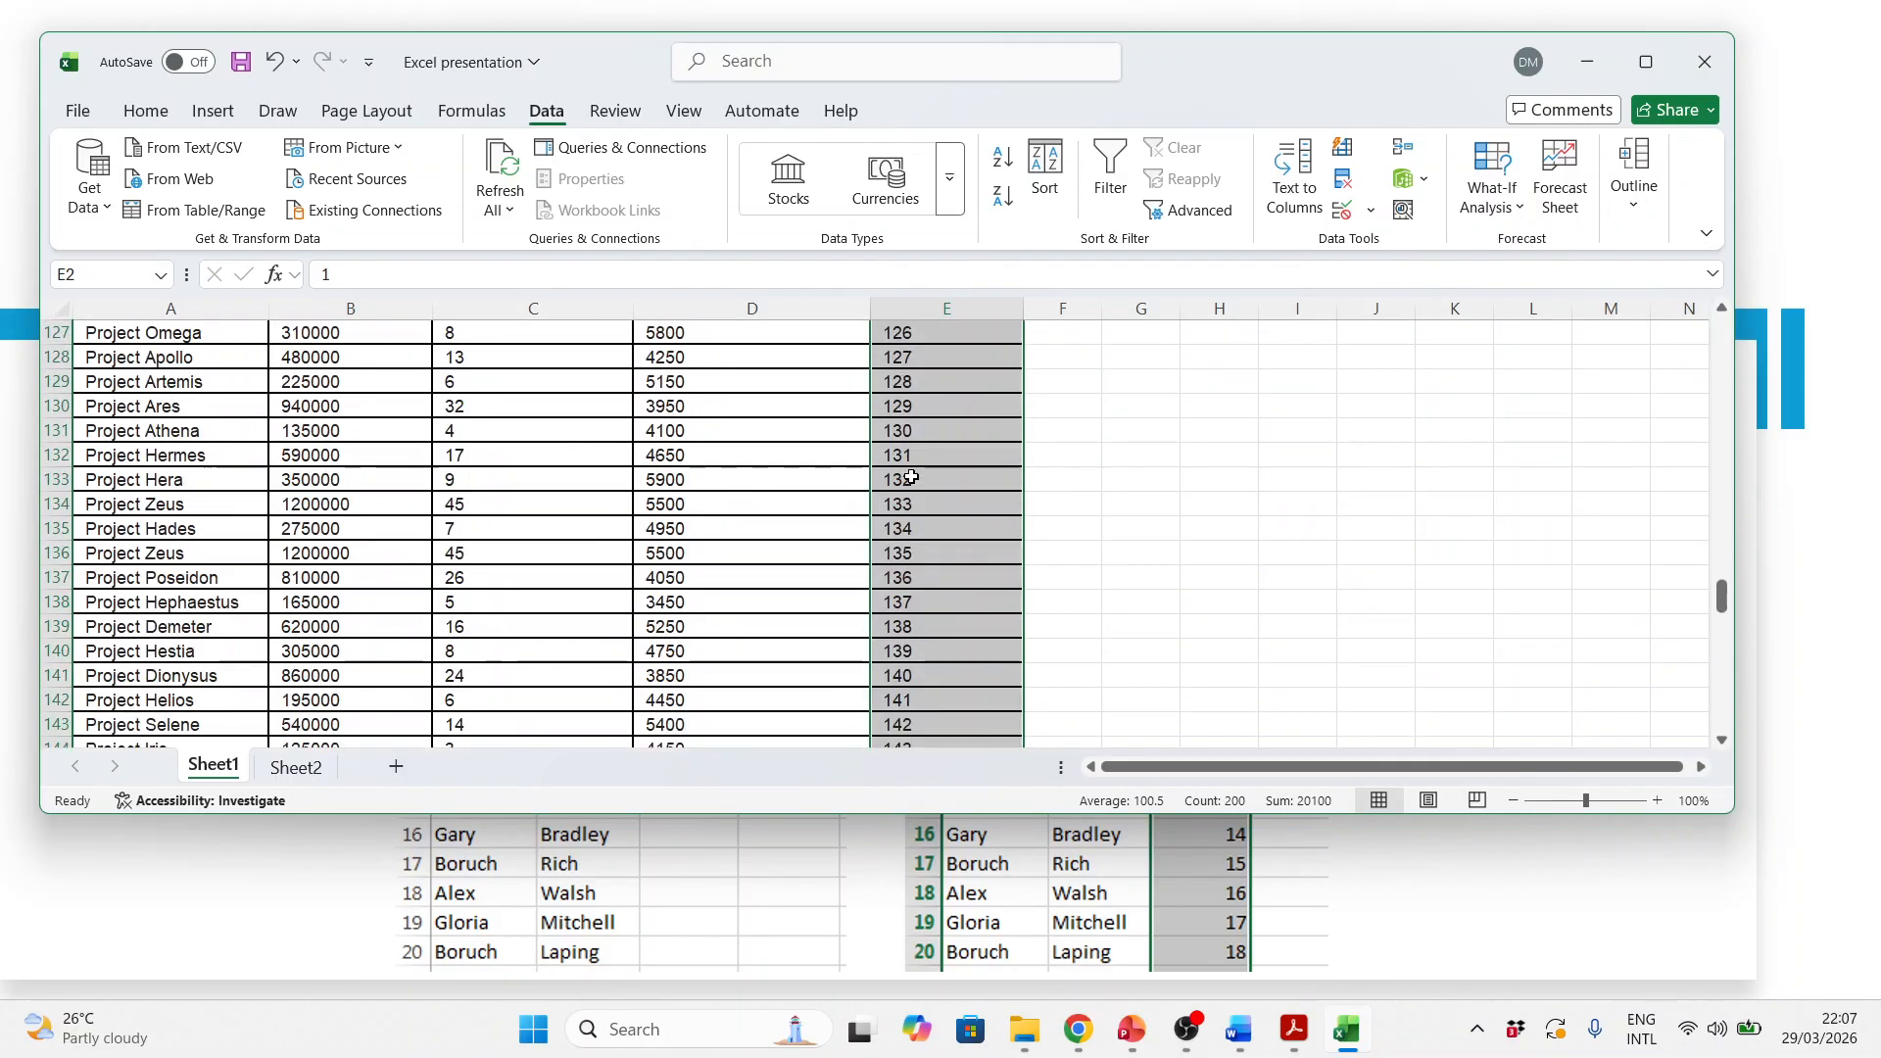
Step: Clear all the serial numbers from E2:E201, keeping the SN# header
left_click(944, 372)
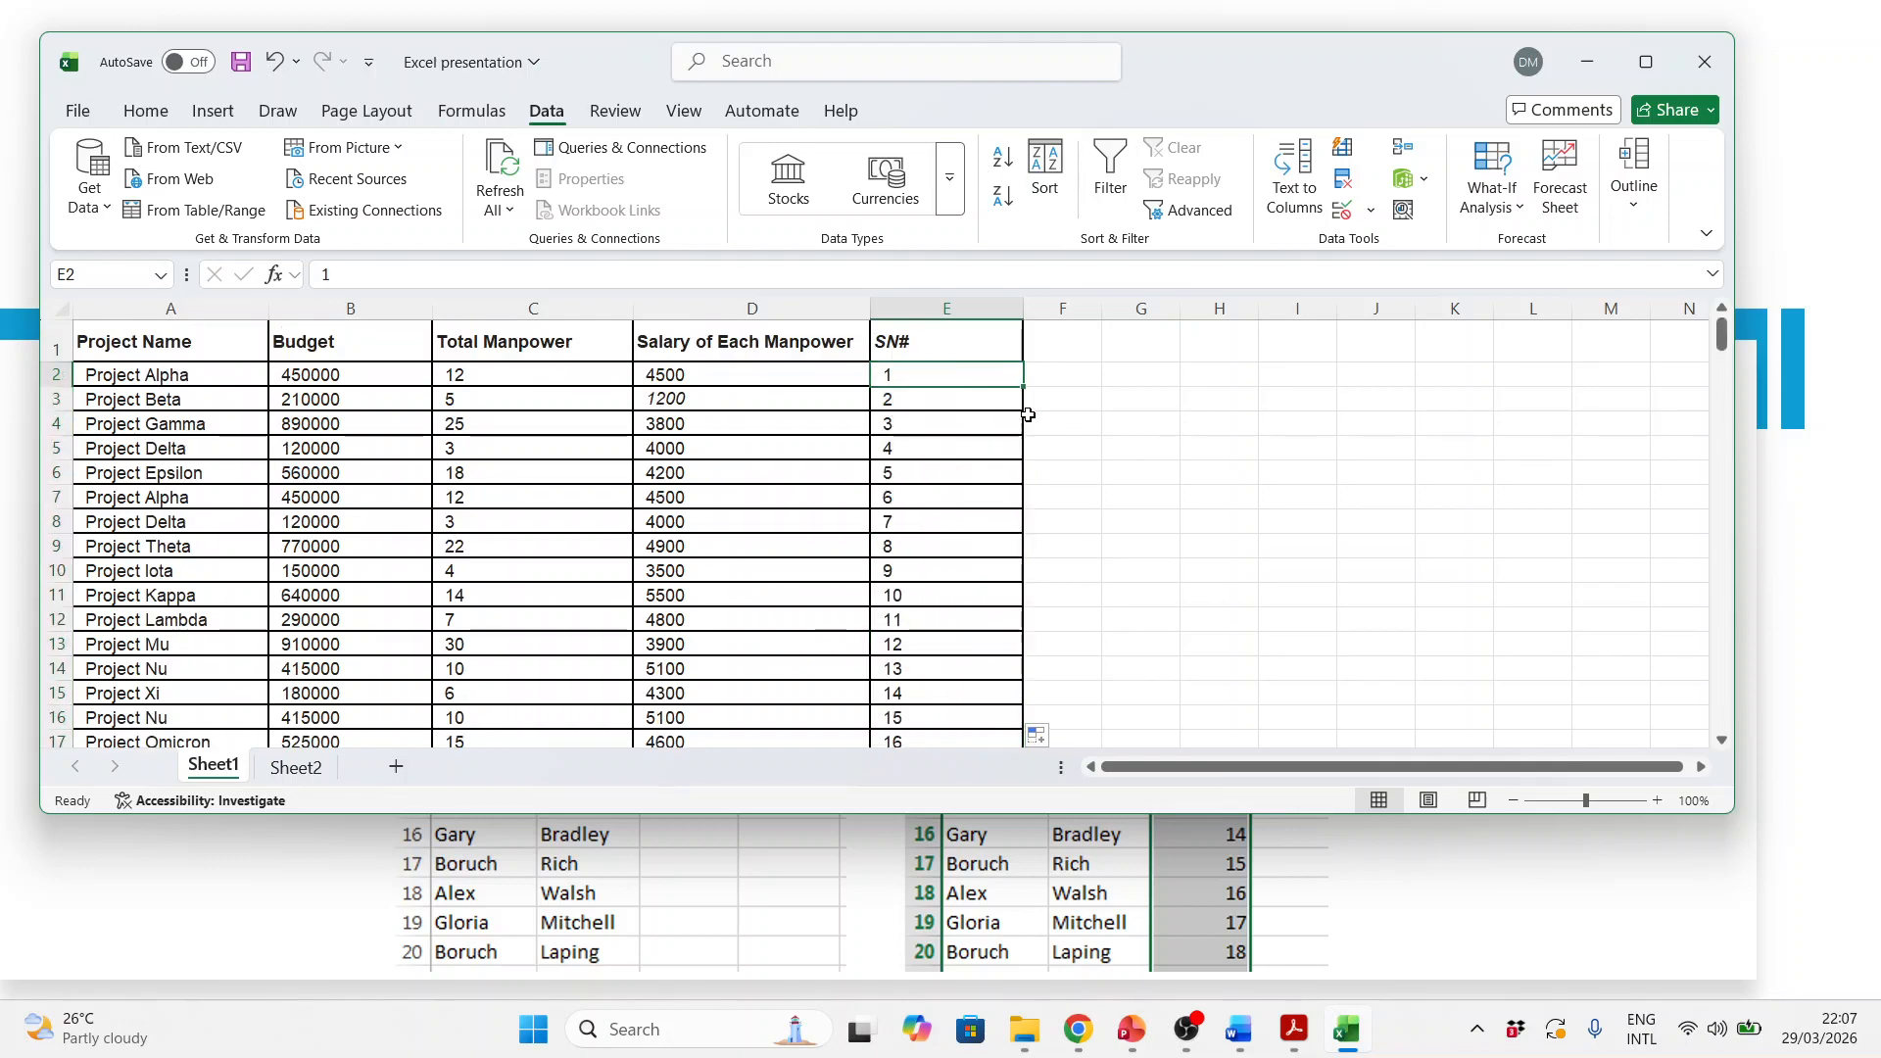
left_click(955, 404)
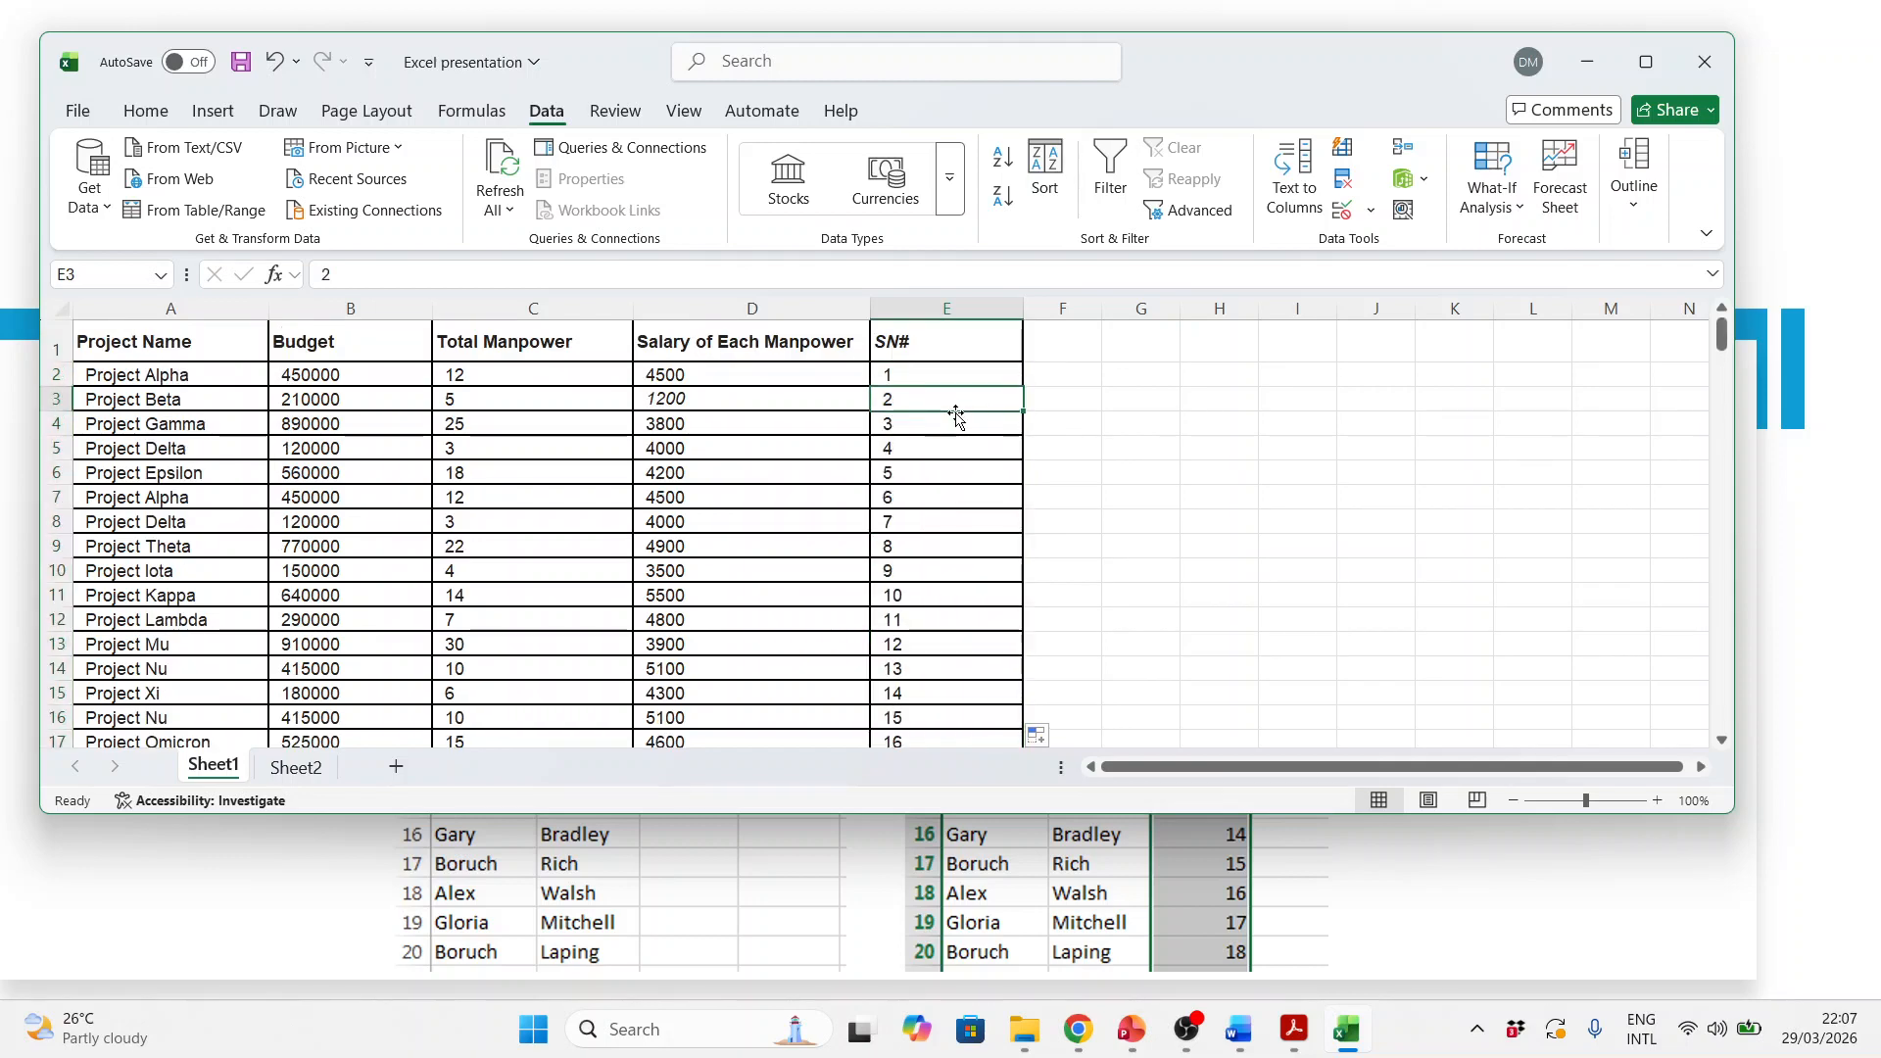
key("Up")
key("ctrl+shift+Down")
key("Delete")
left_click(928, 373)
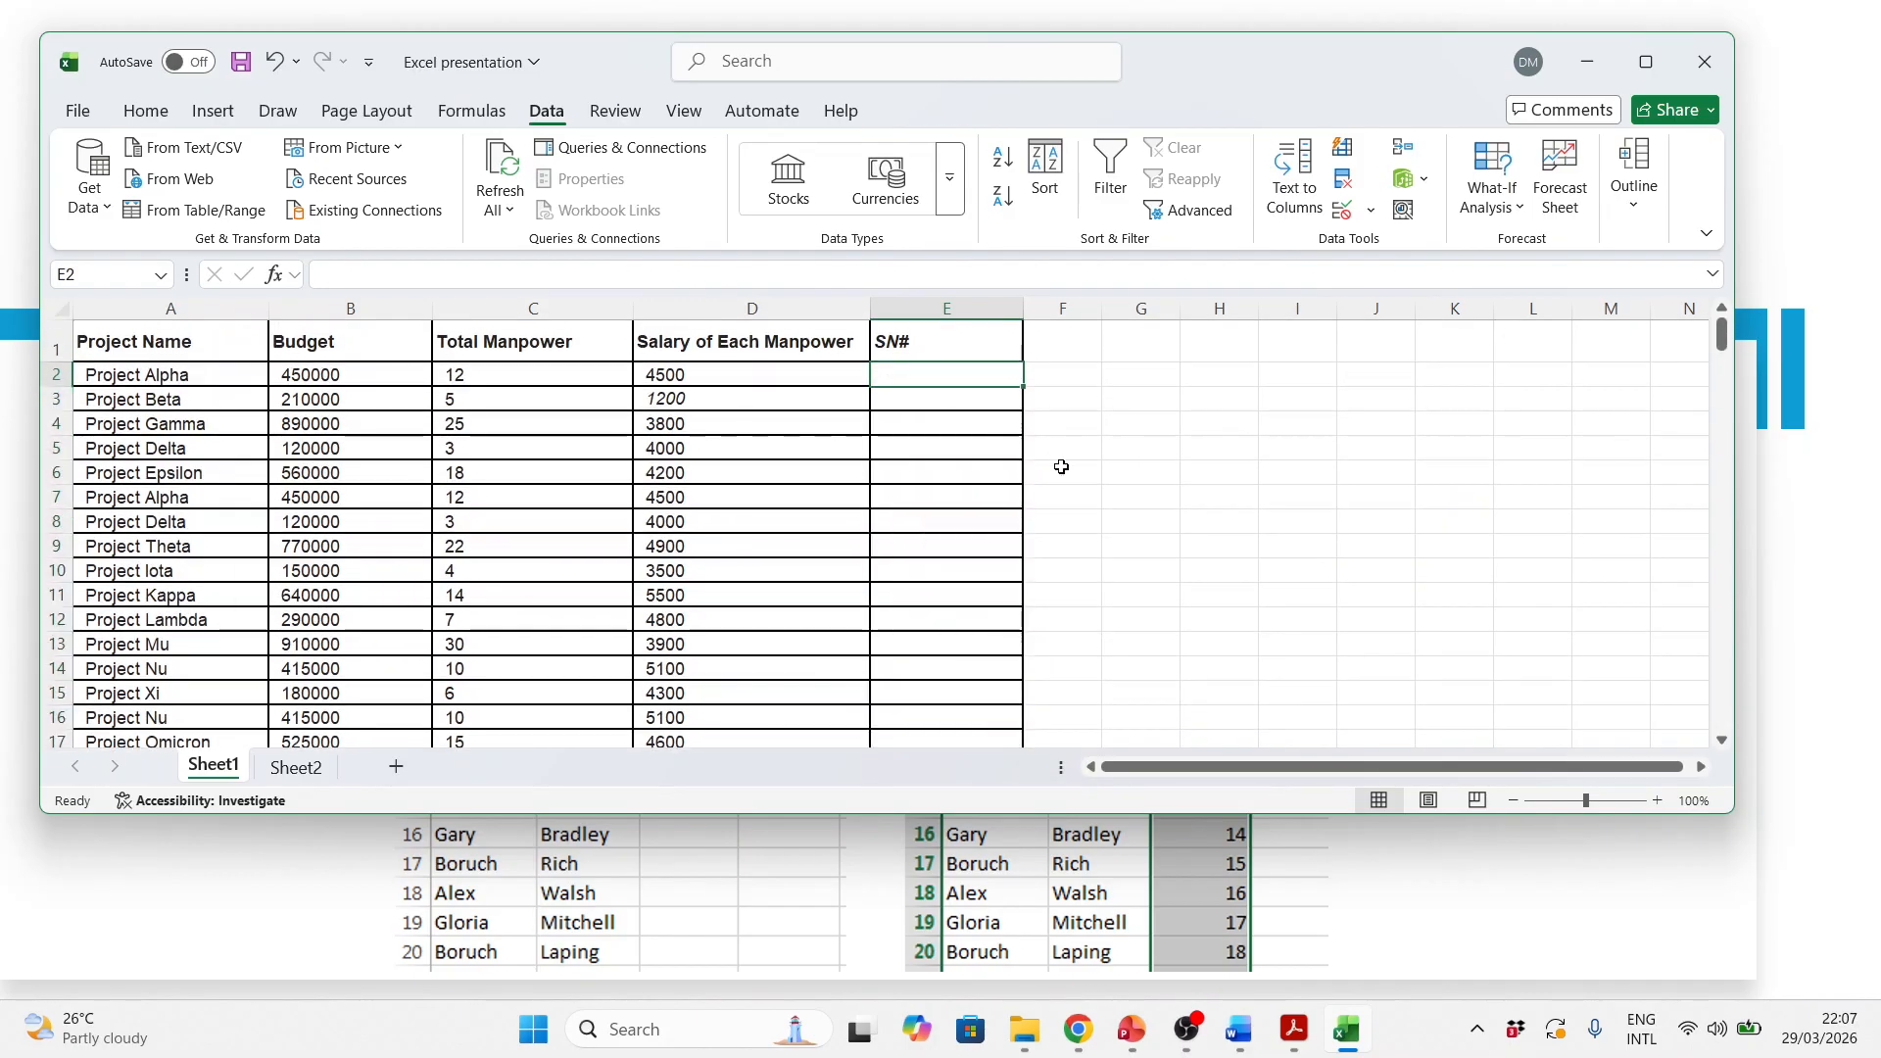
Step: Enter 1 in E2 and 3 in E3, and AutoFill the odd-number series down to row 201
type("1")
key("Return")
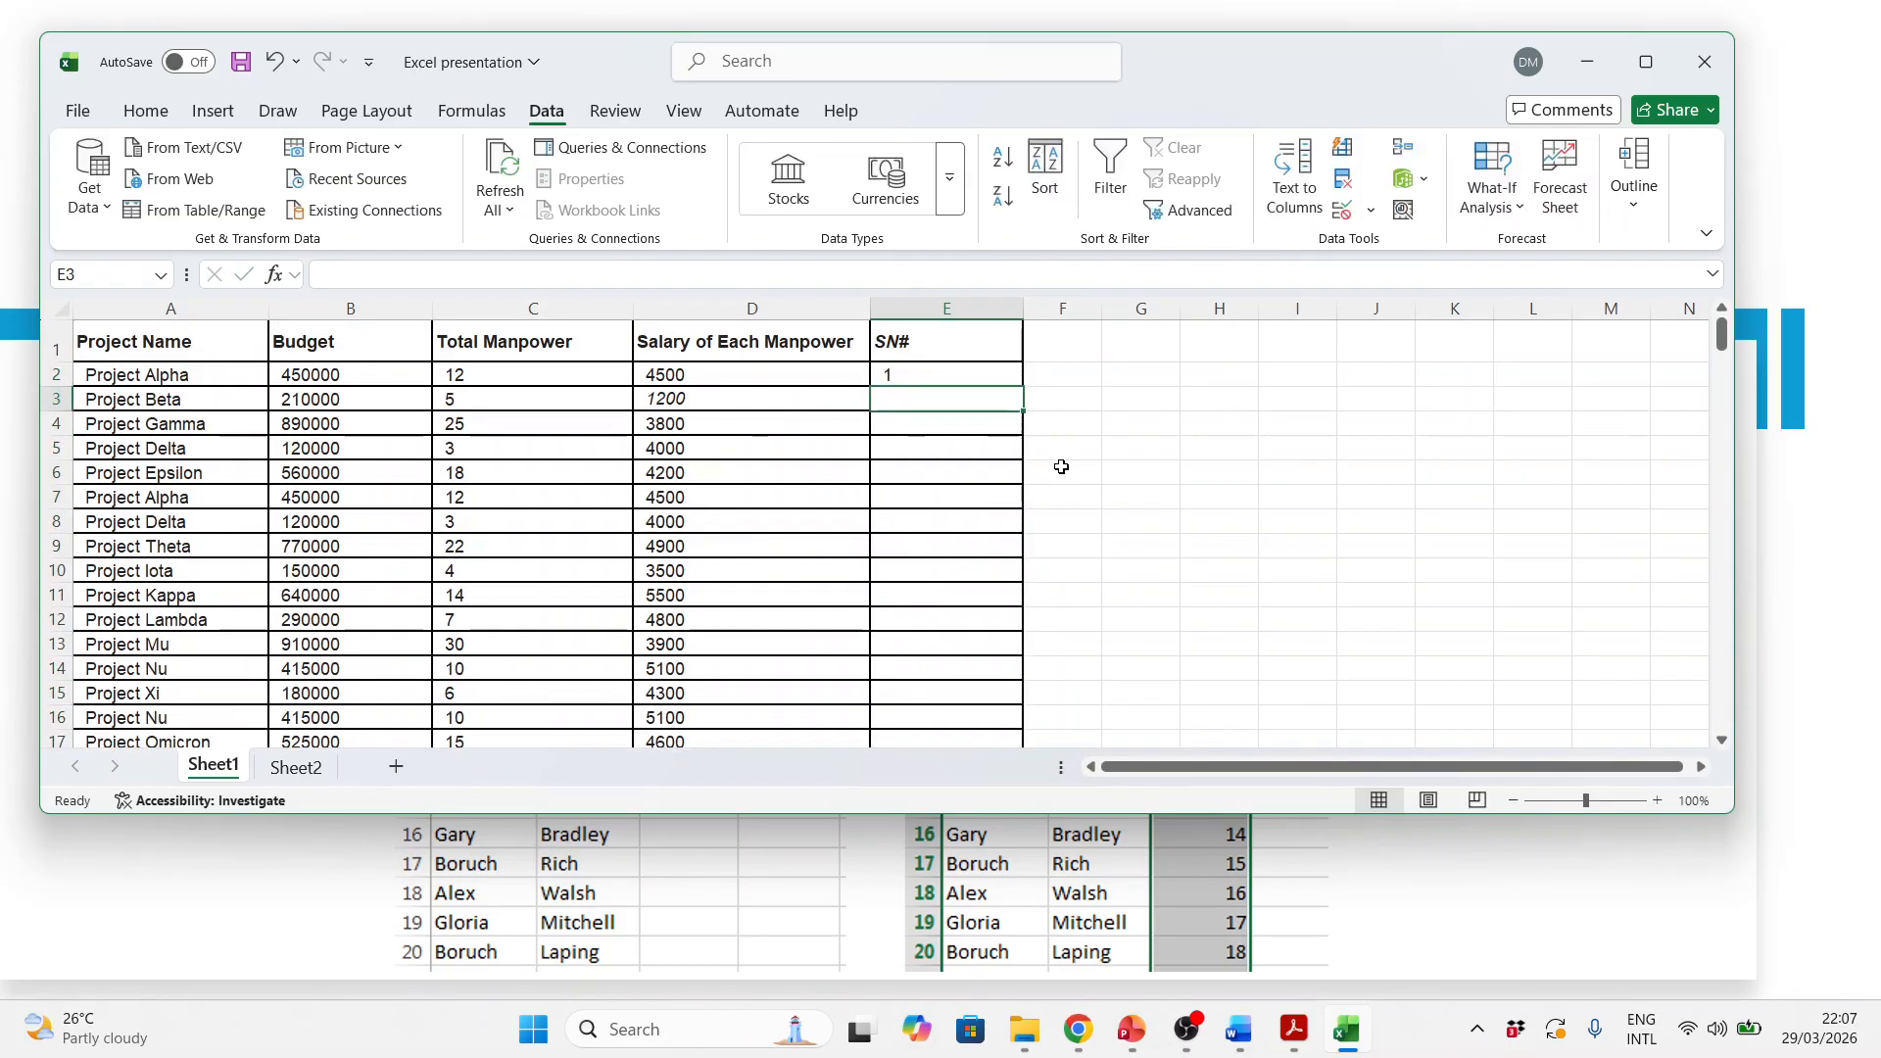
type("3")
key("Return")
key("Up")
key("Up")
key("shift+Down")
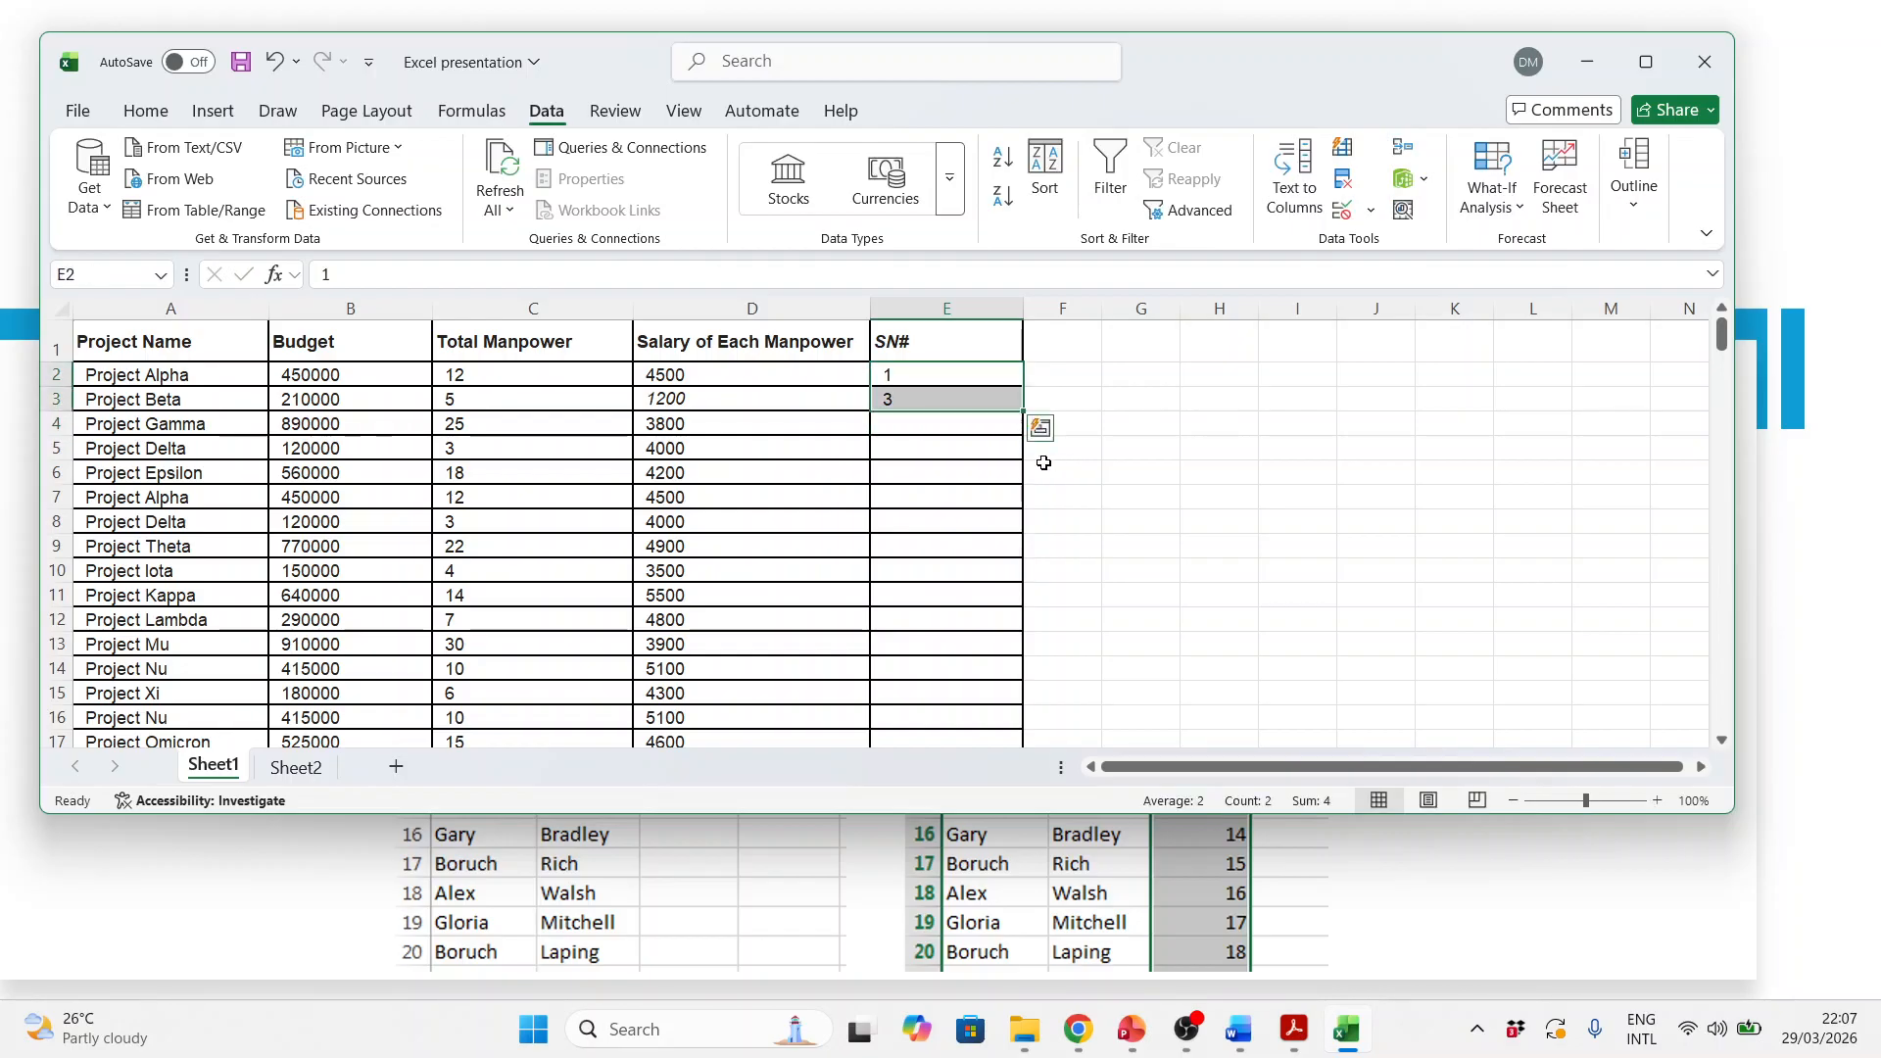
double_click(1025, 409)
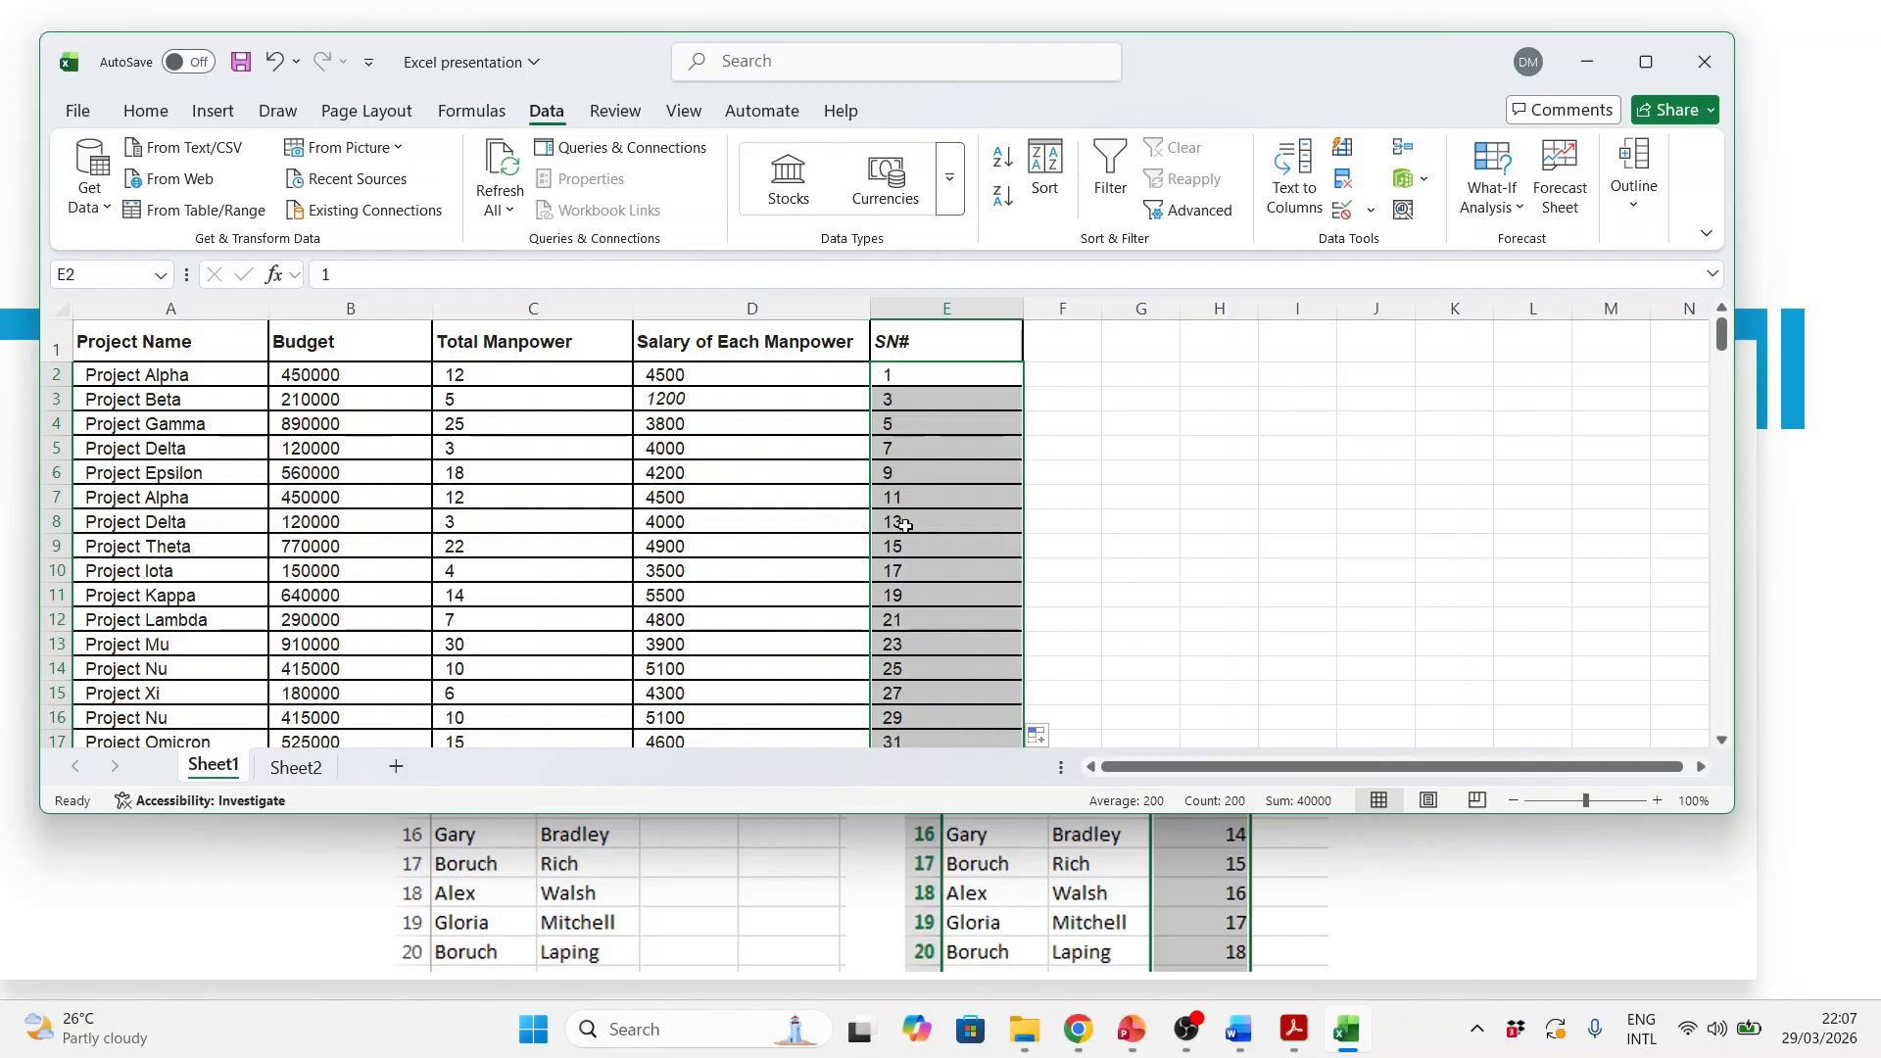
Step: Clear the odd-number series from E2:E201
left_click(985, 378)
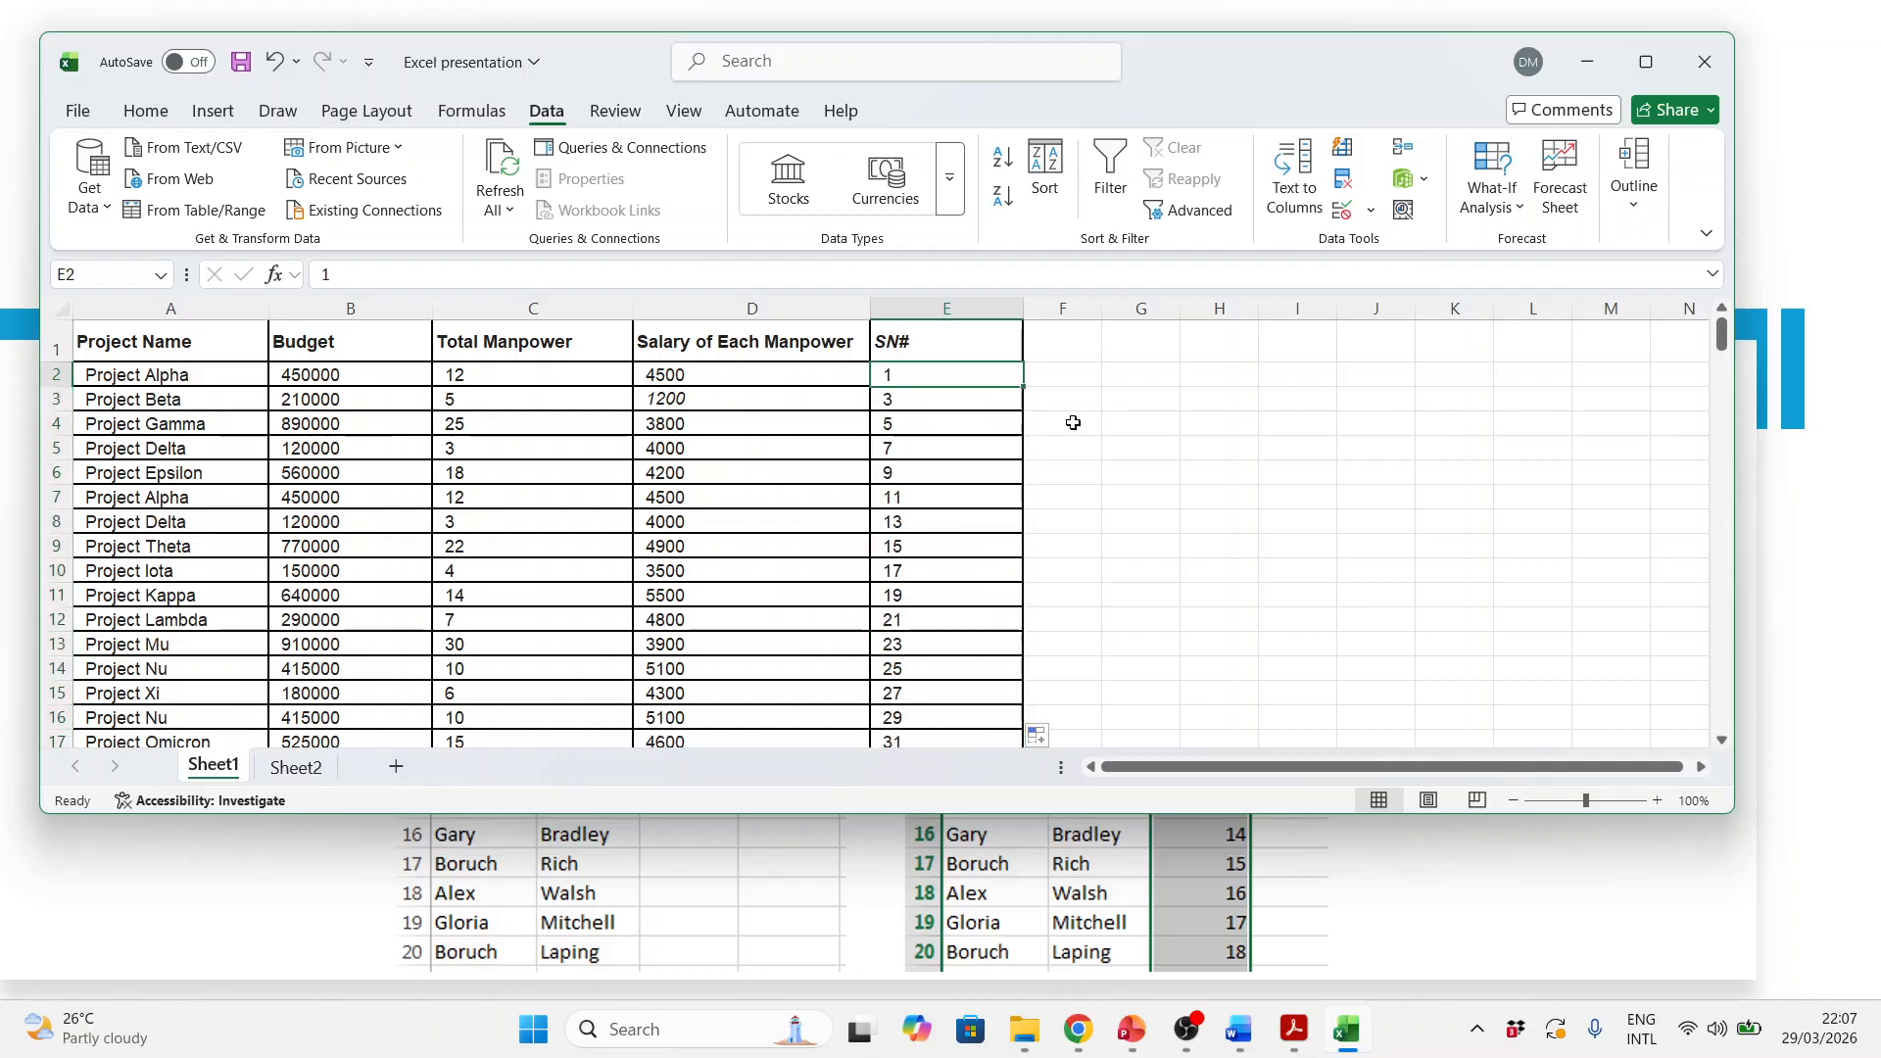
key("ctrl+shift+Down")
key("Delete")
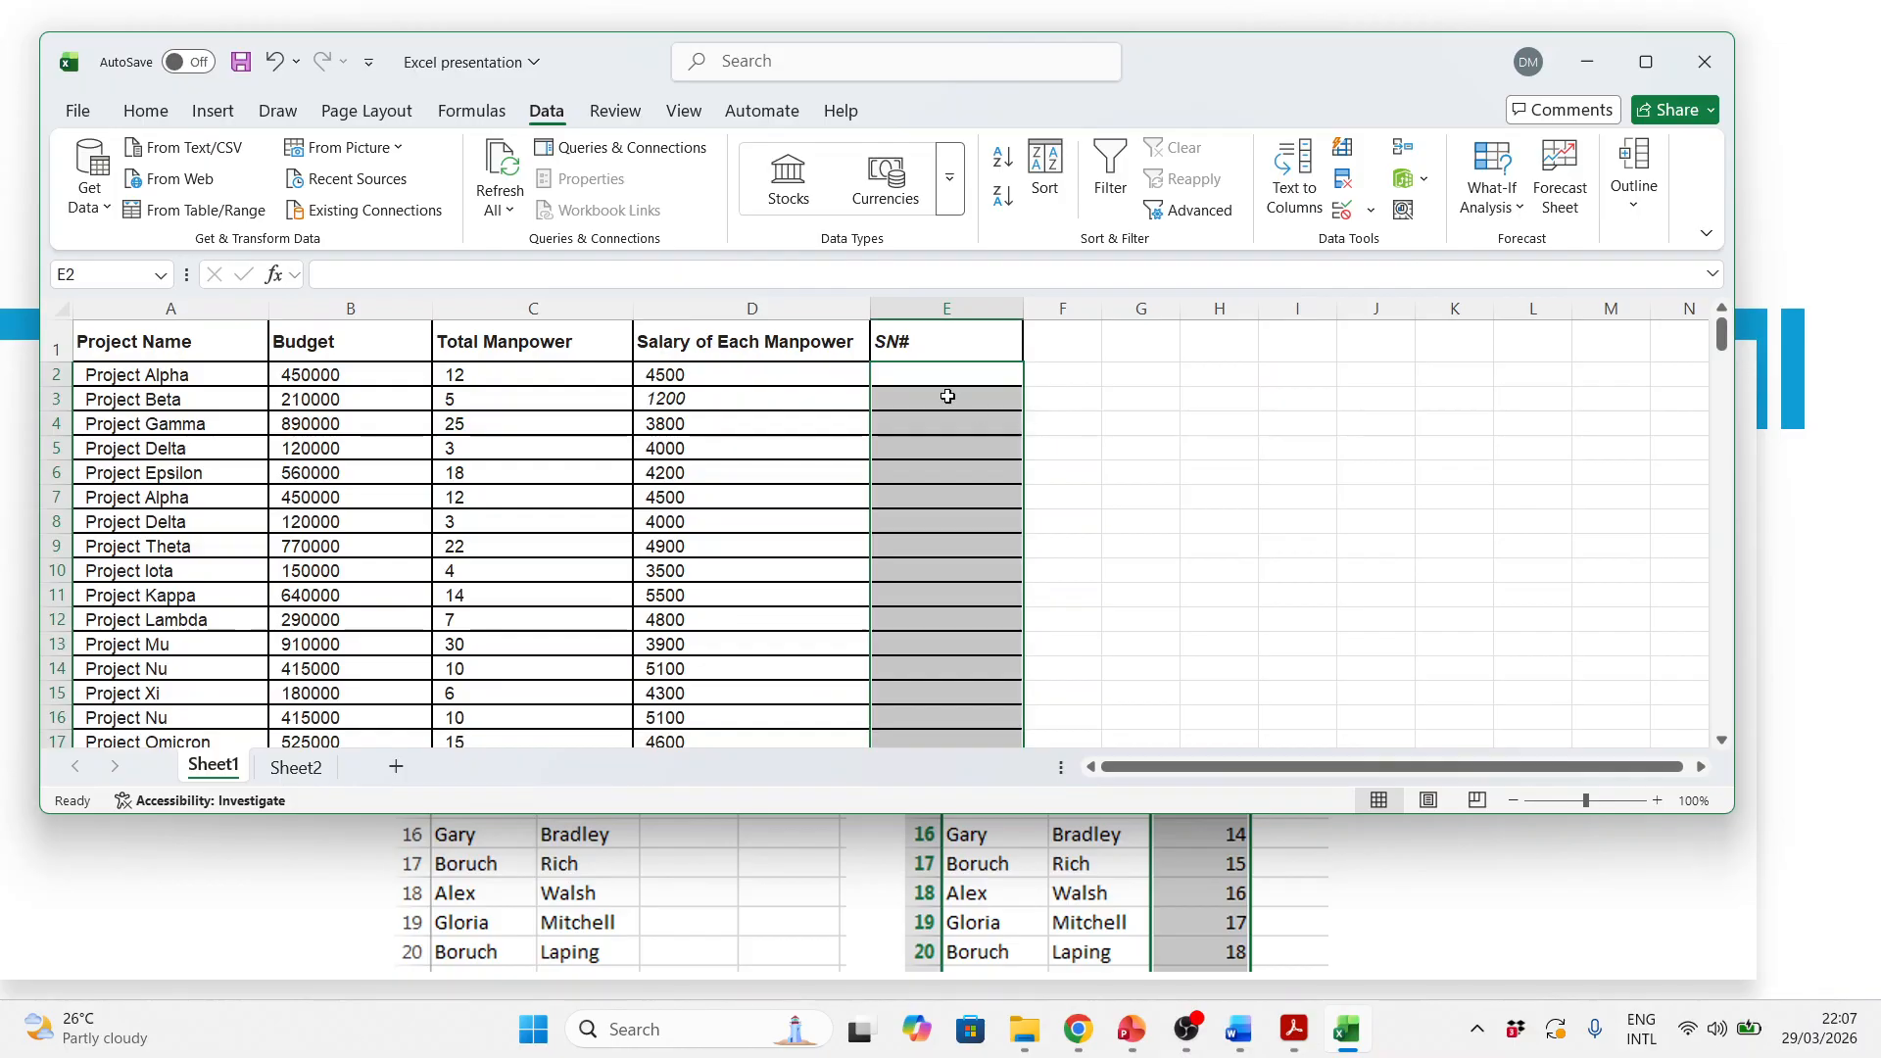
Step: Enter A in E2 and B in E3, and AutoFill the two letters down to row 201
left_click(933, 372)
type("A")
key("Return")
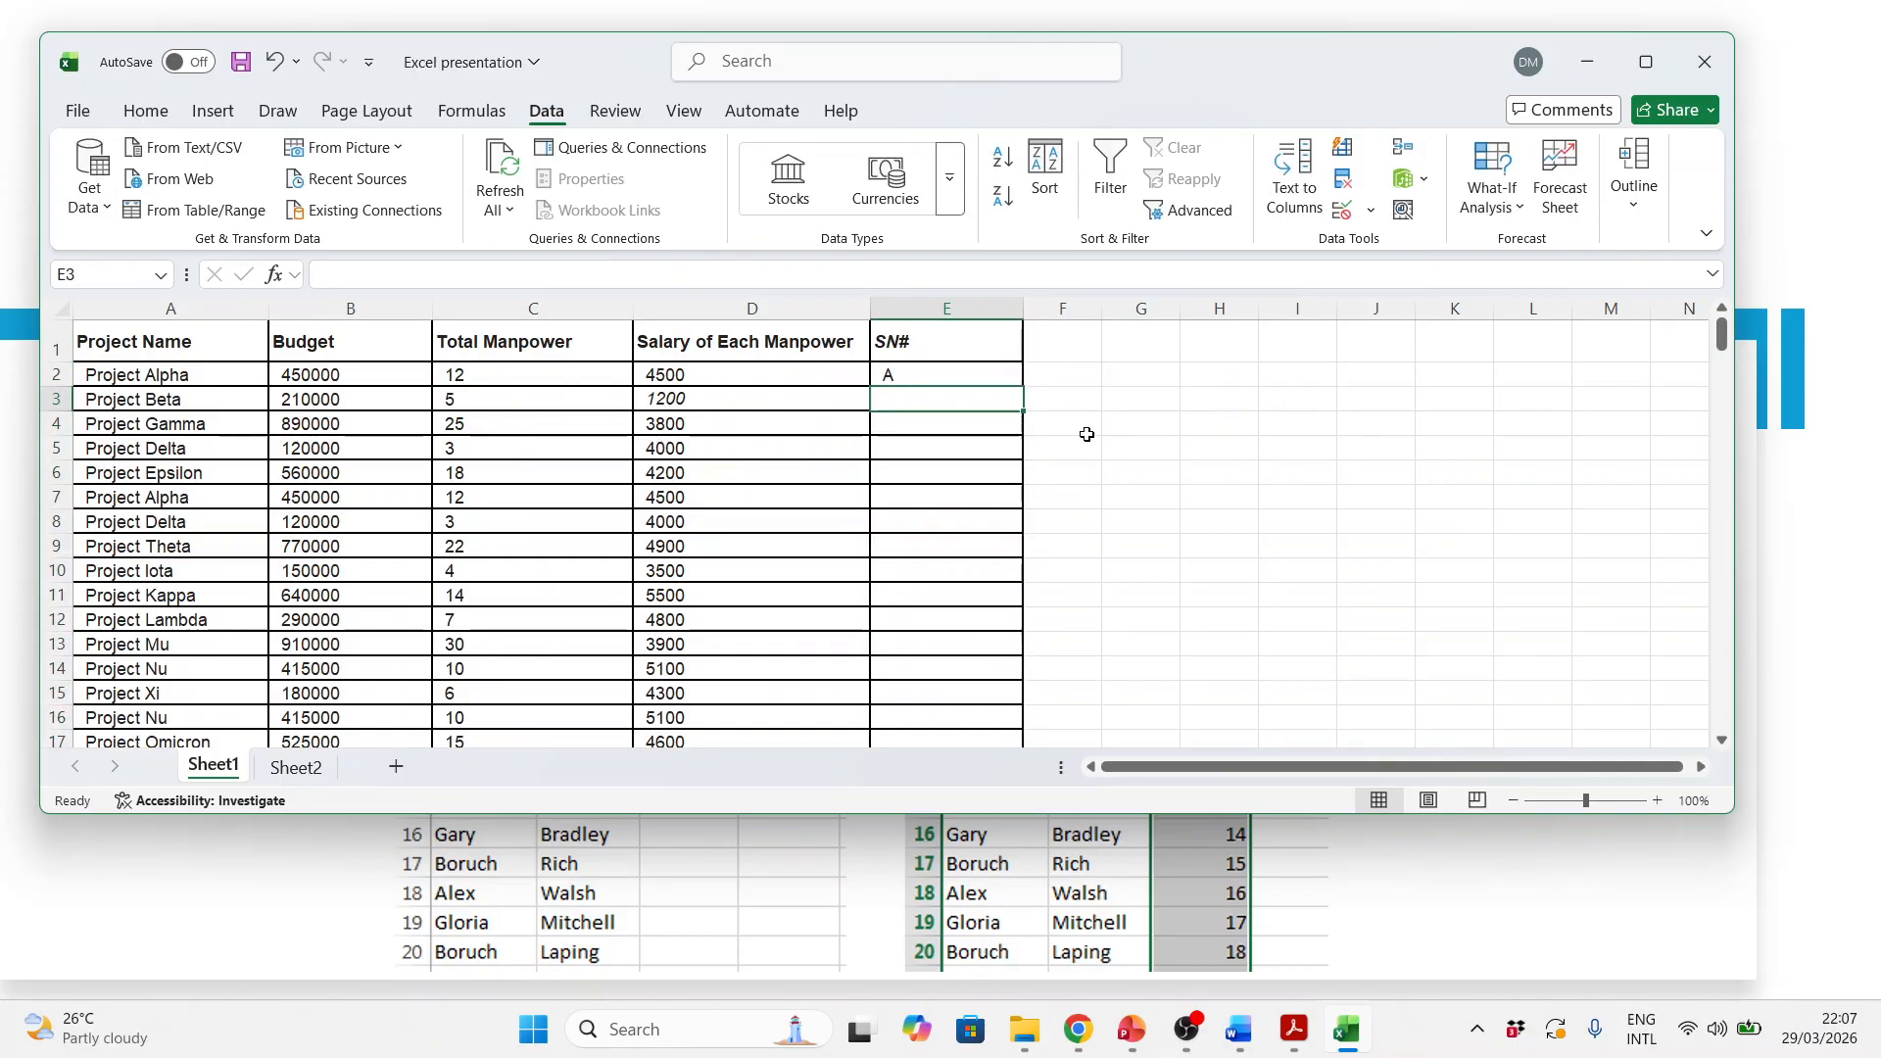
type("B")
key("Up")
key("shift+Down")
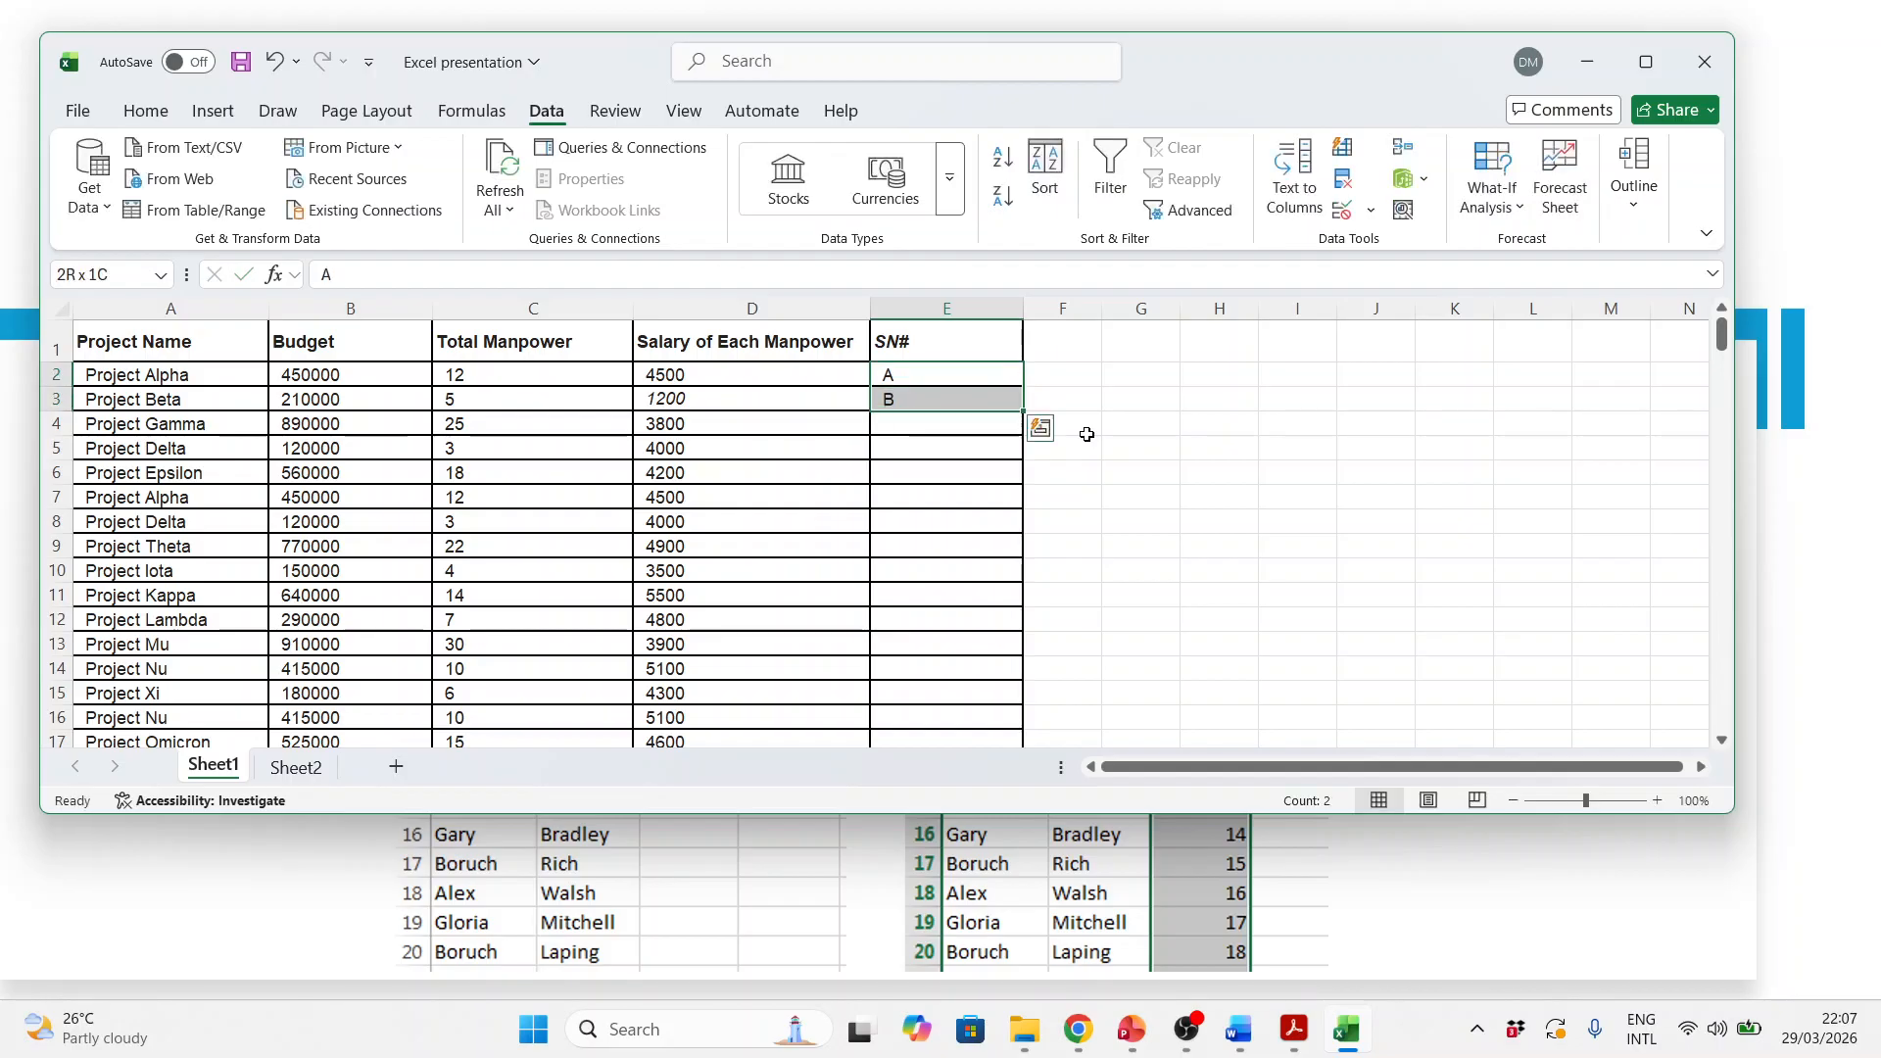
double_click(1023, 410)
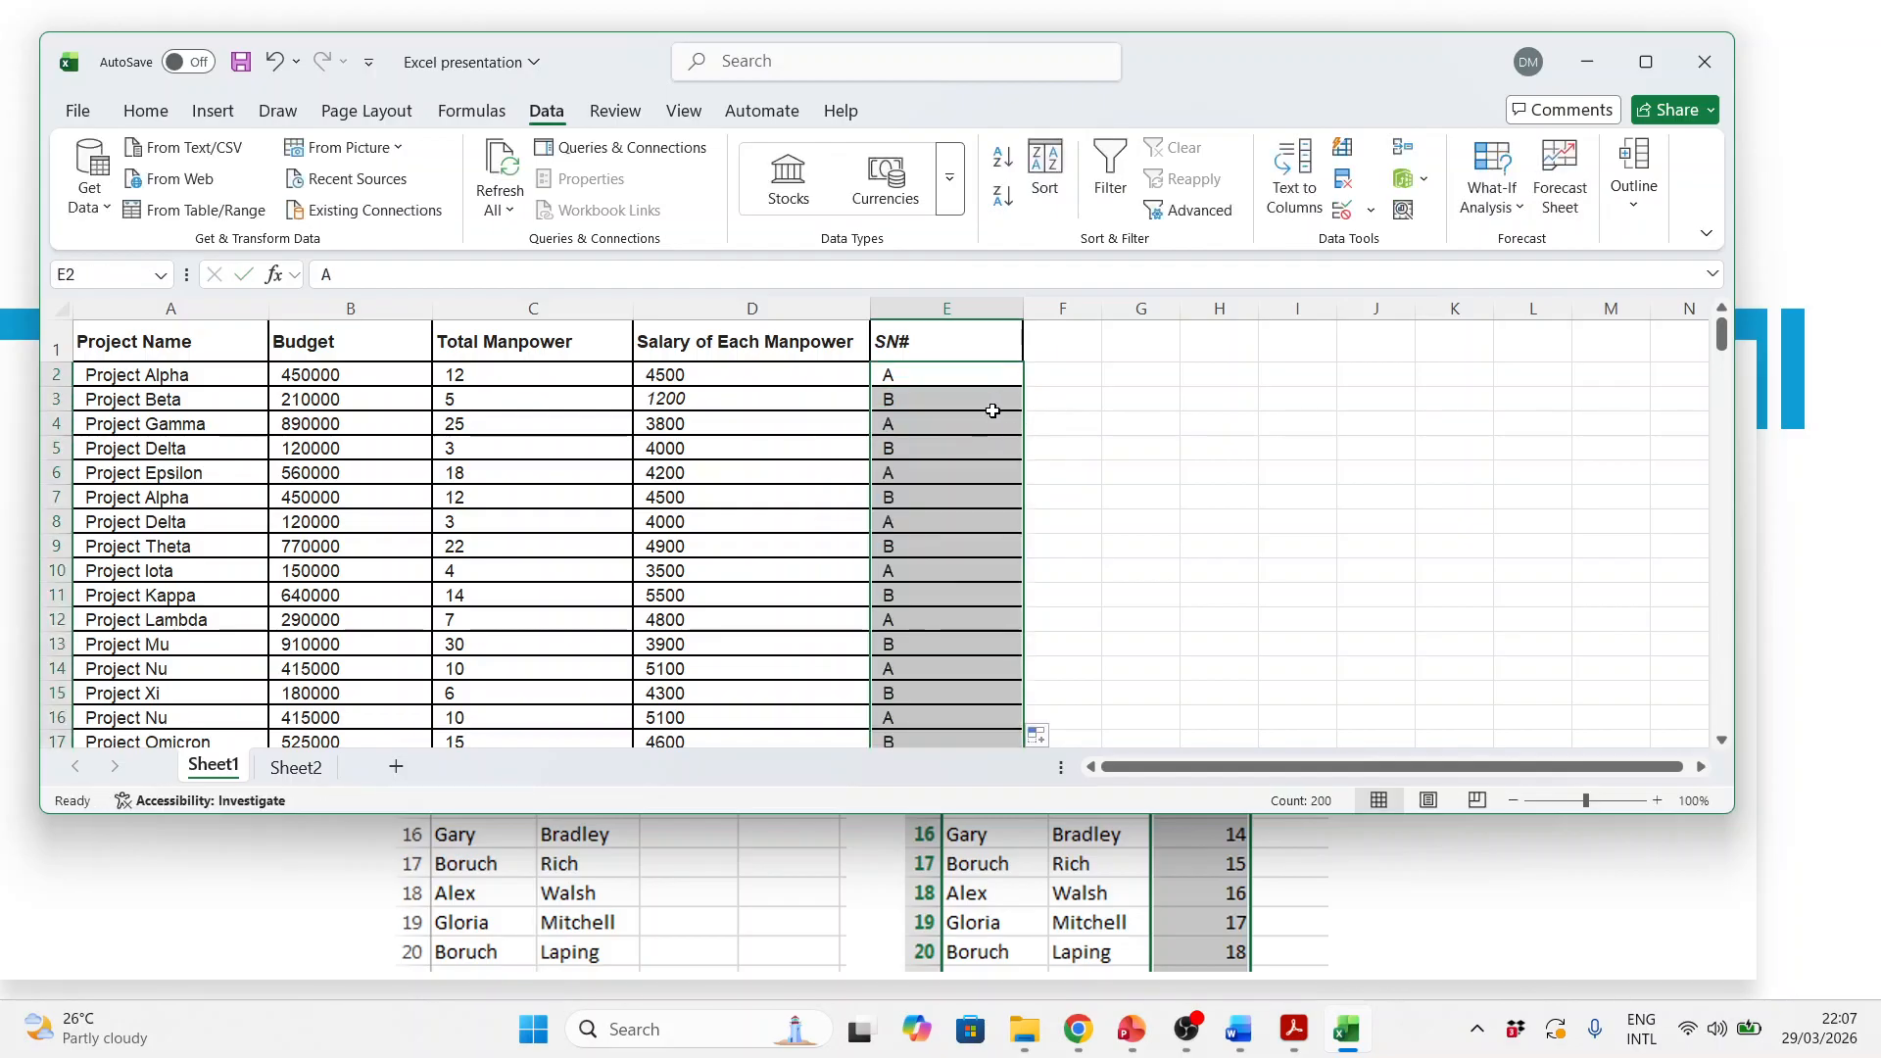
Step: Undo the A and B fill and enter C in cell E4
key("ctrl+z")
left_click(926, 423)
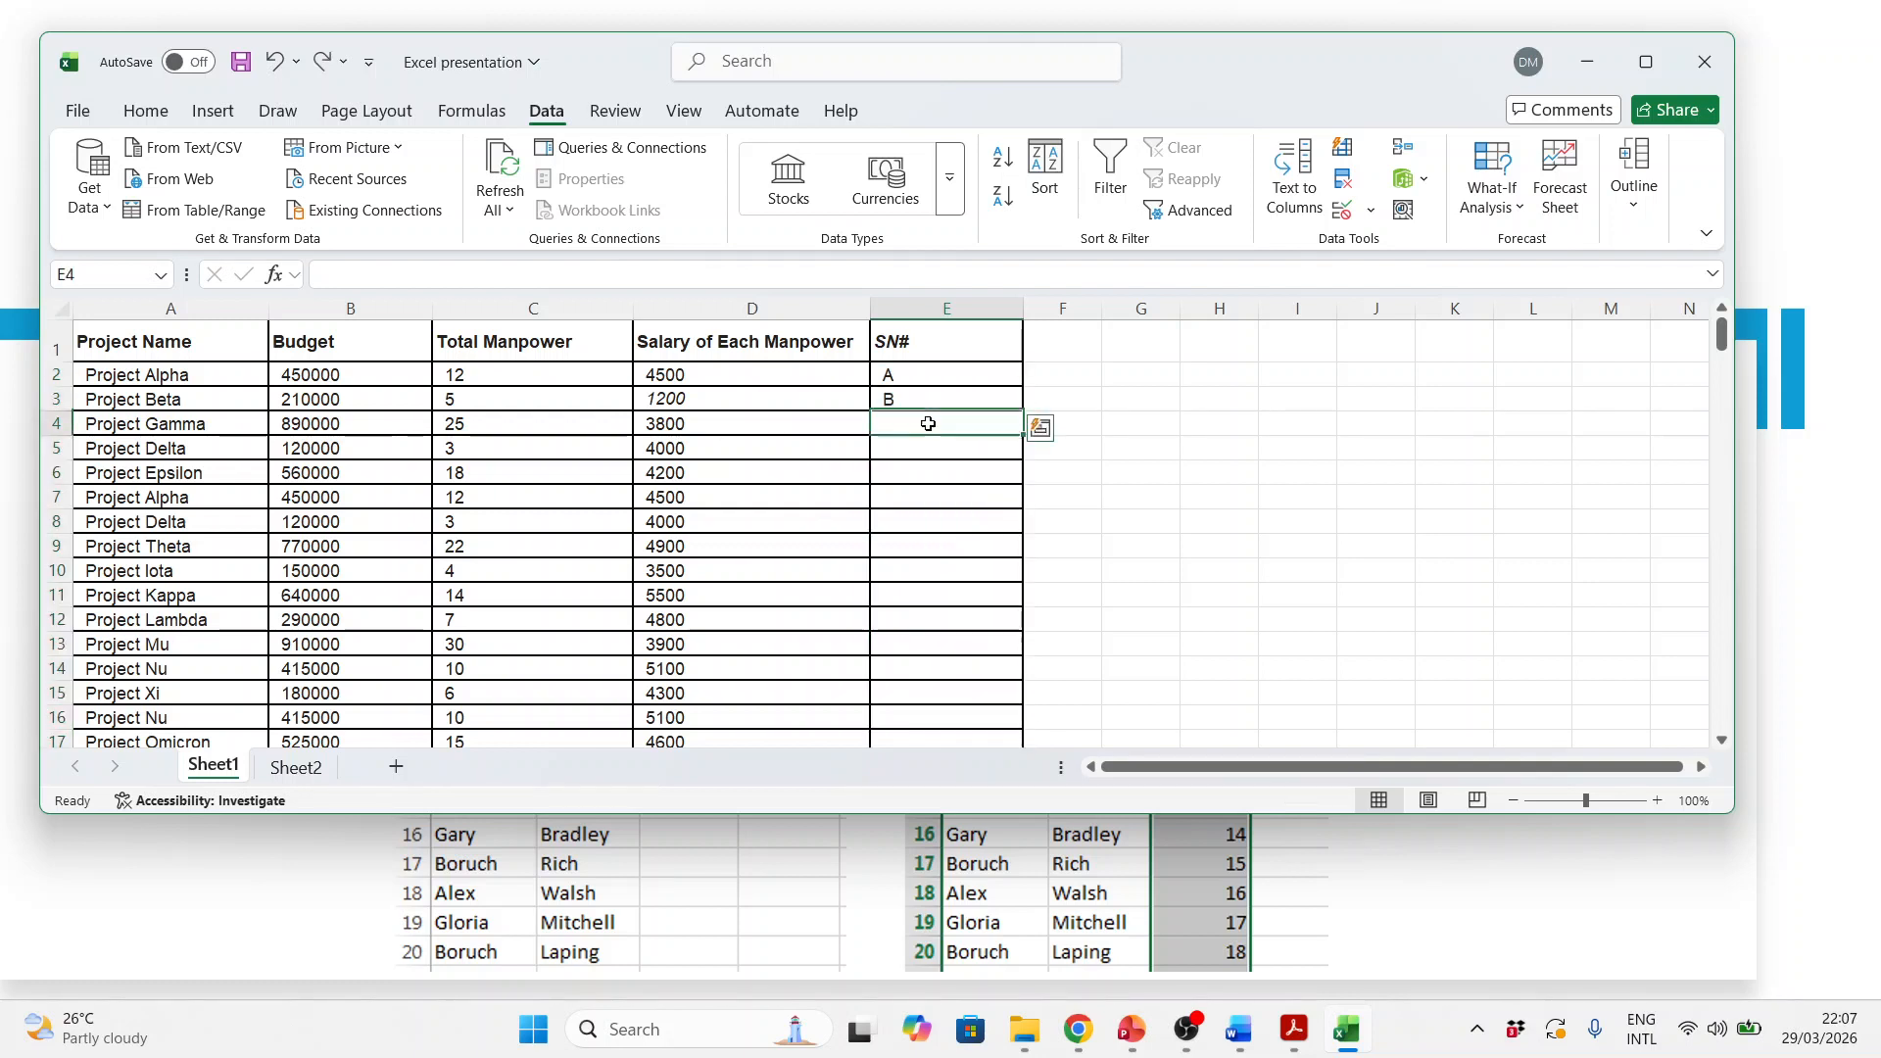
type("C")
key("Up")
Step: Select the letters A, B and C in E2:E4 and try to AutoFill them down the column
key("shift+Down")
key("Up")
key("Up")
key("Down")
key("shift+Down")
key("shift+Down")
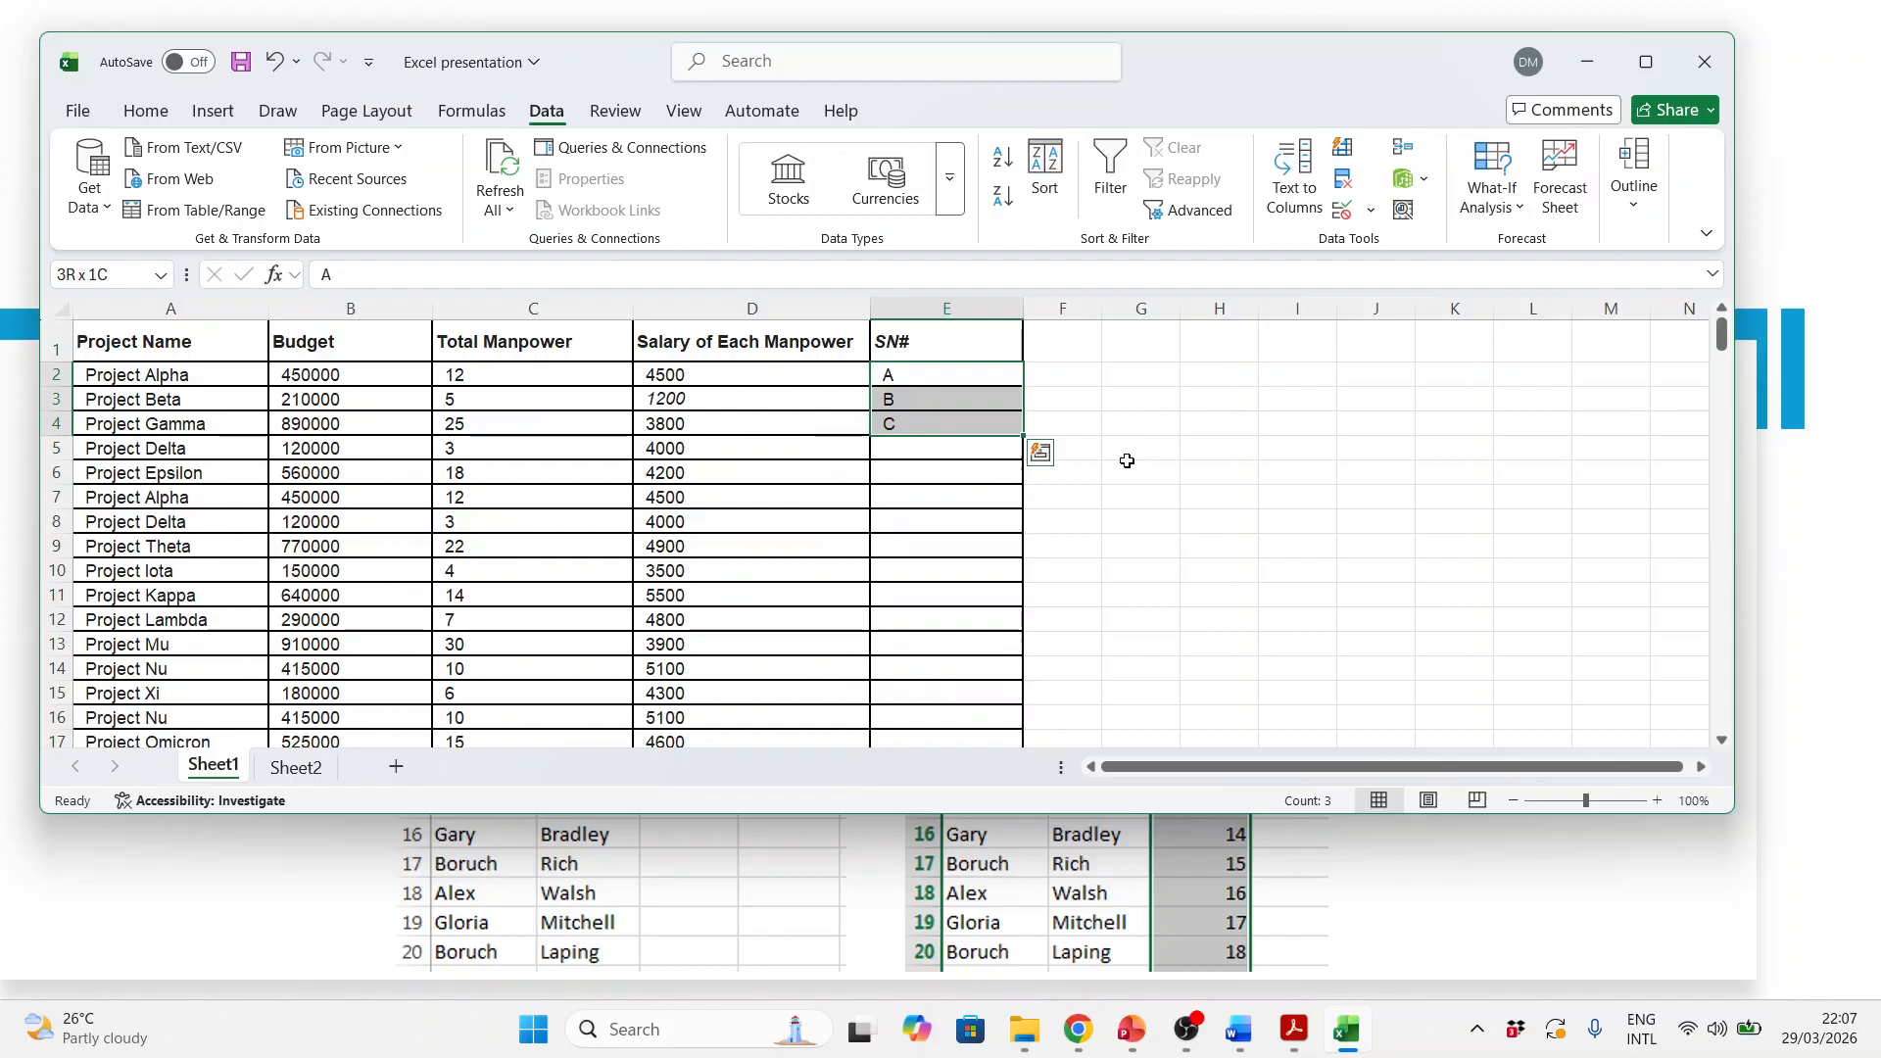
double_click(1024, 437)
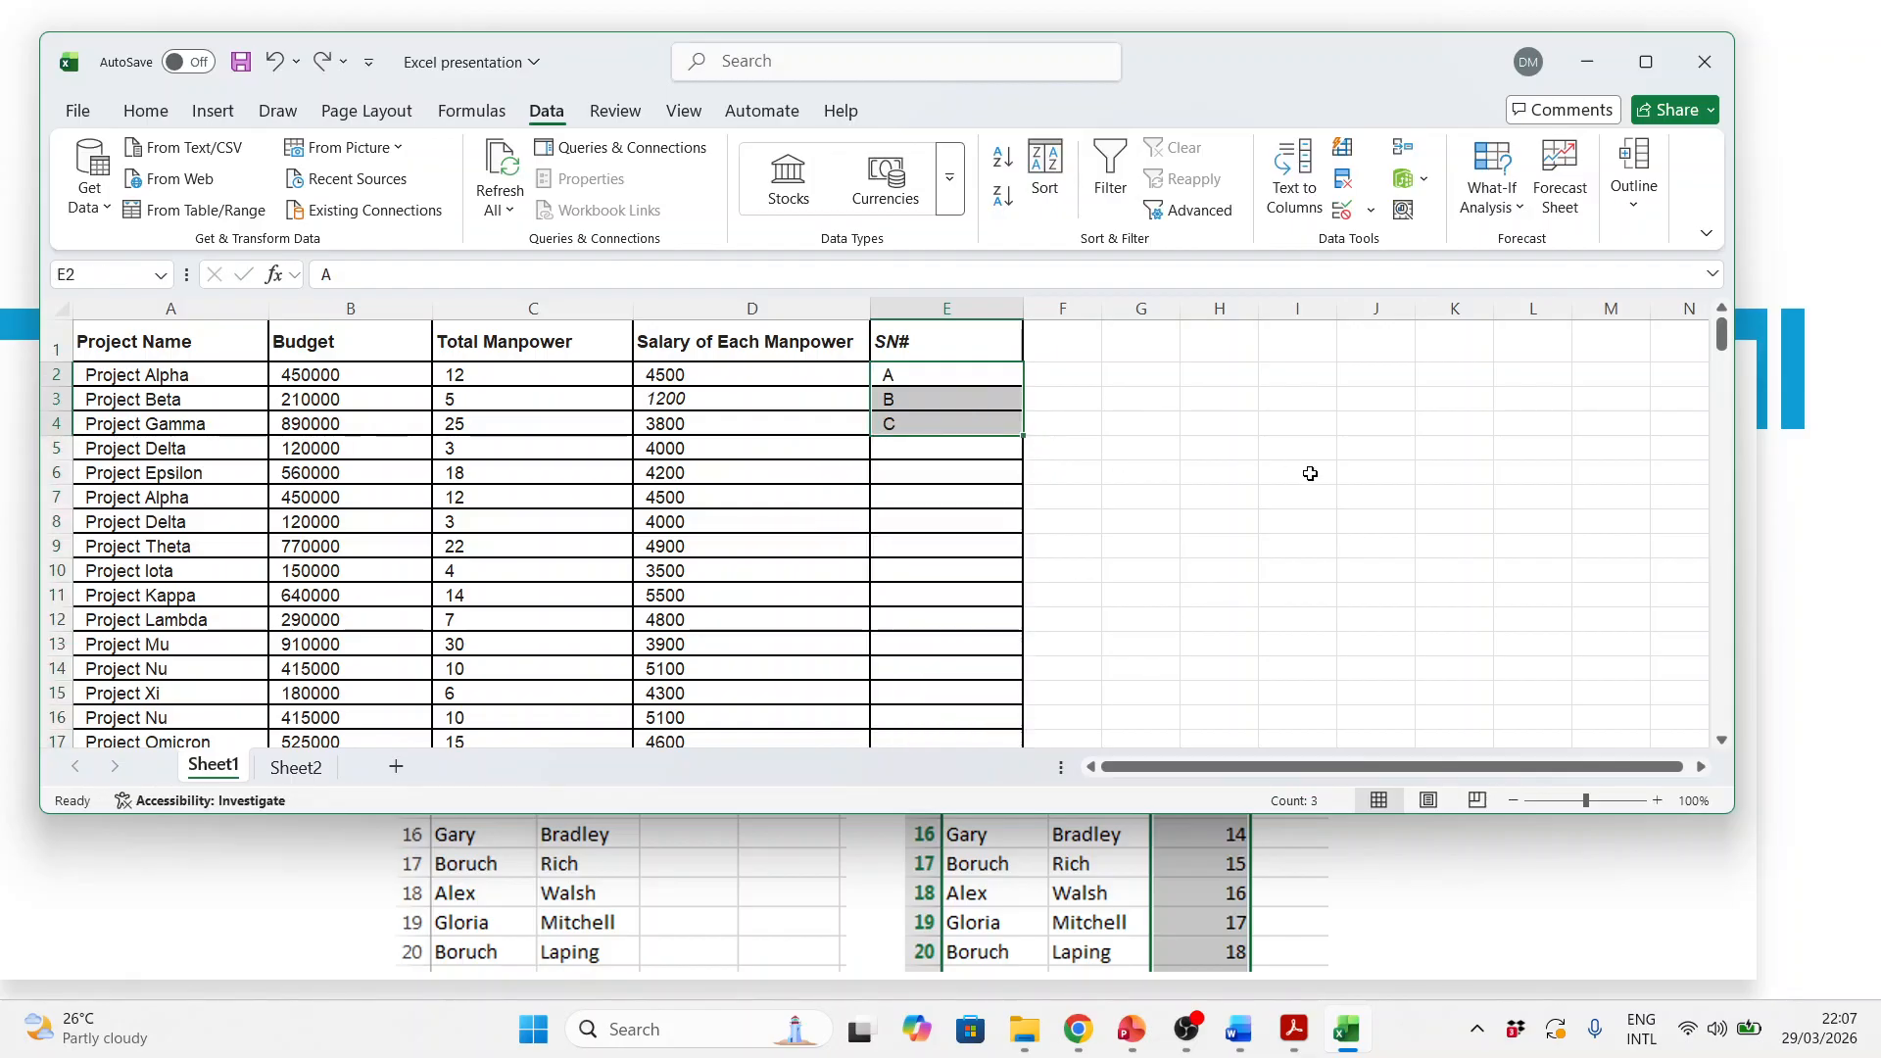
Step: Delete the letters from E2:E4 and return to cell E2
key("Up")
key("Down")
key("shift+Down")
key("shift+Down")
key("Delete")
key("Up")
key("Down")
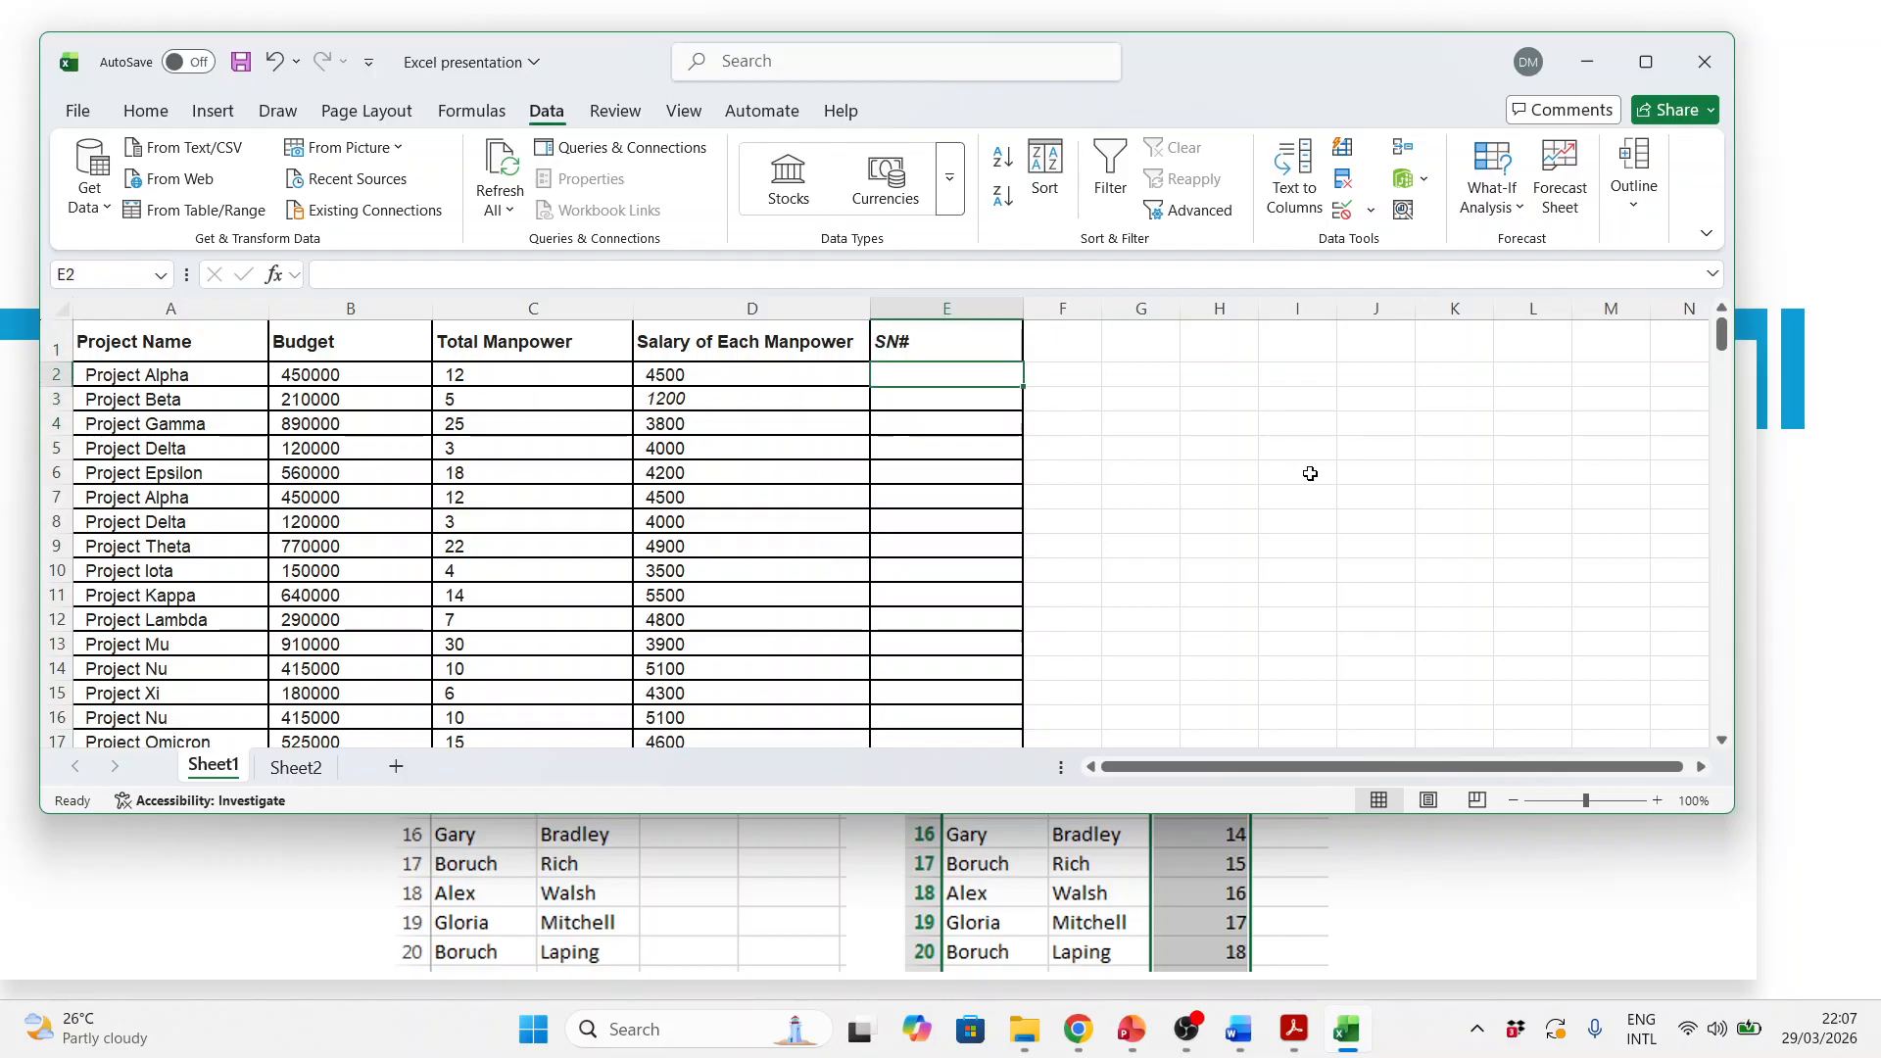
Step: Enter the dates 1-Jan-2026 in E2 and 2-Jan-2026 in E3
type("1-")
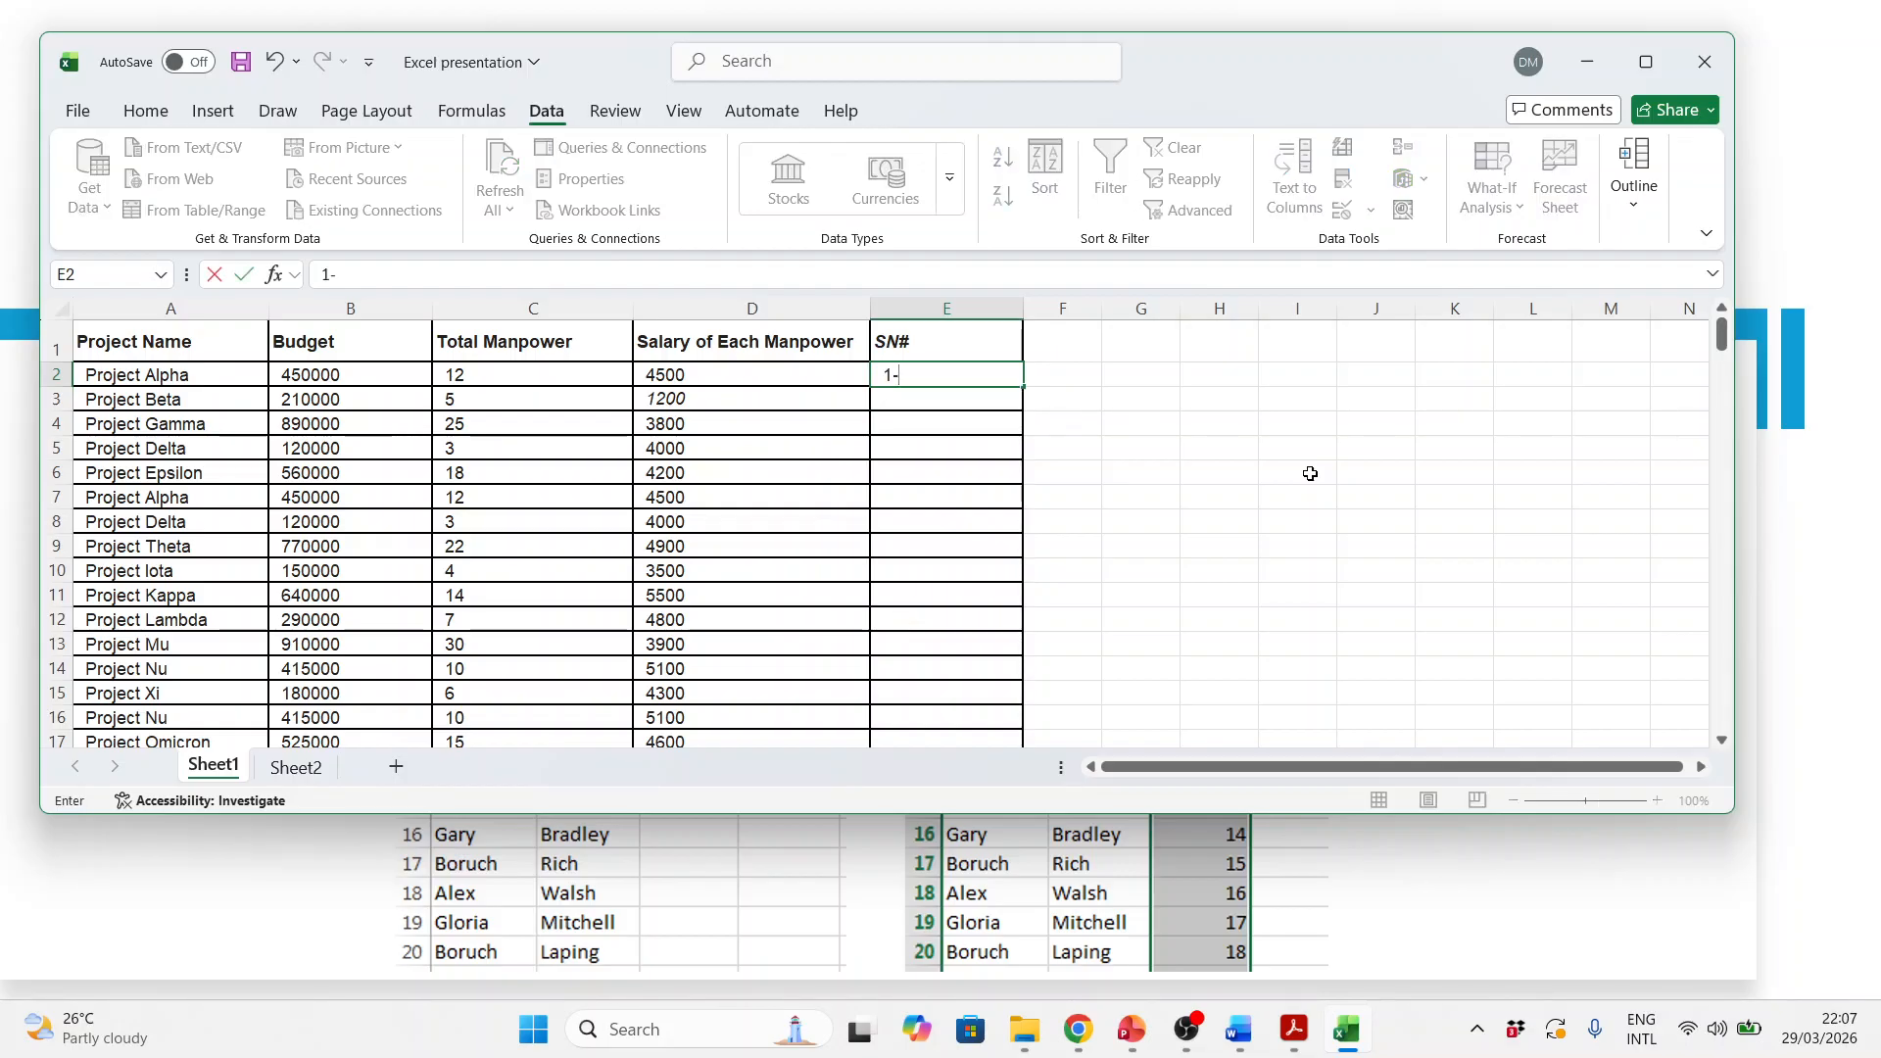
type("Jan-2026")
key("Return")
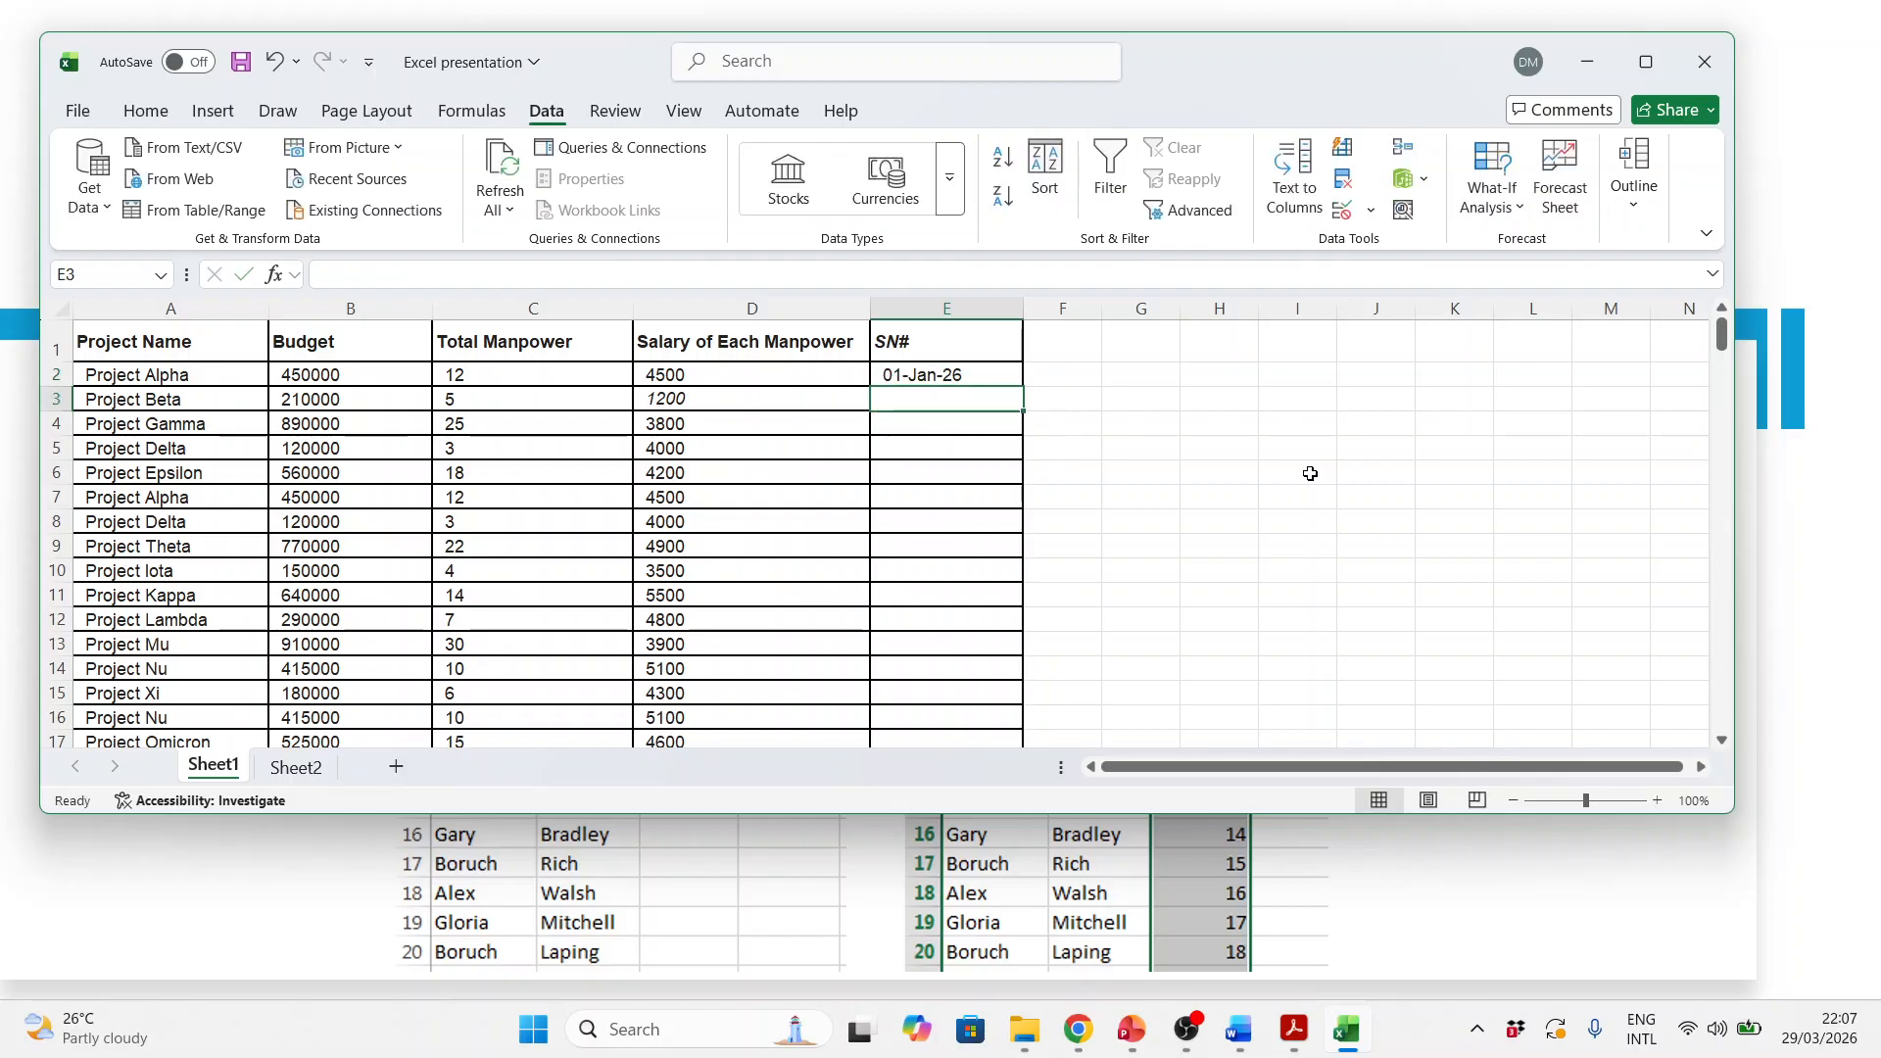
type("2-Jan-2026")
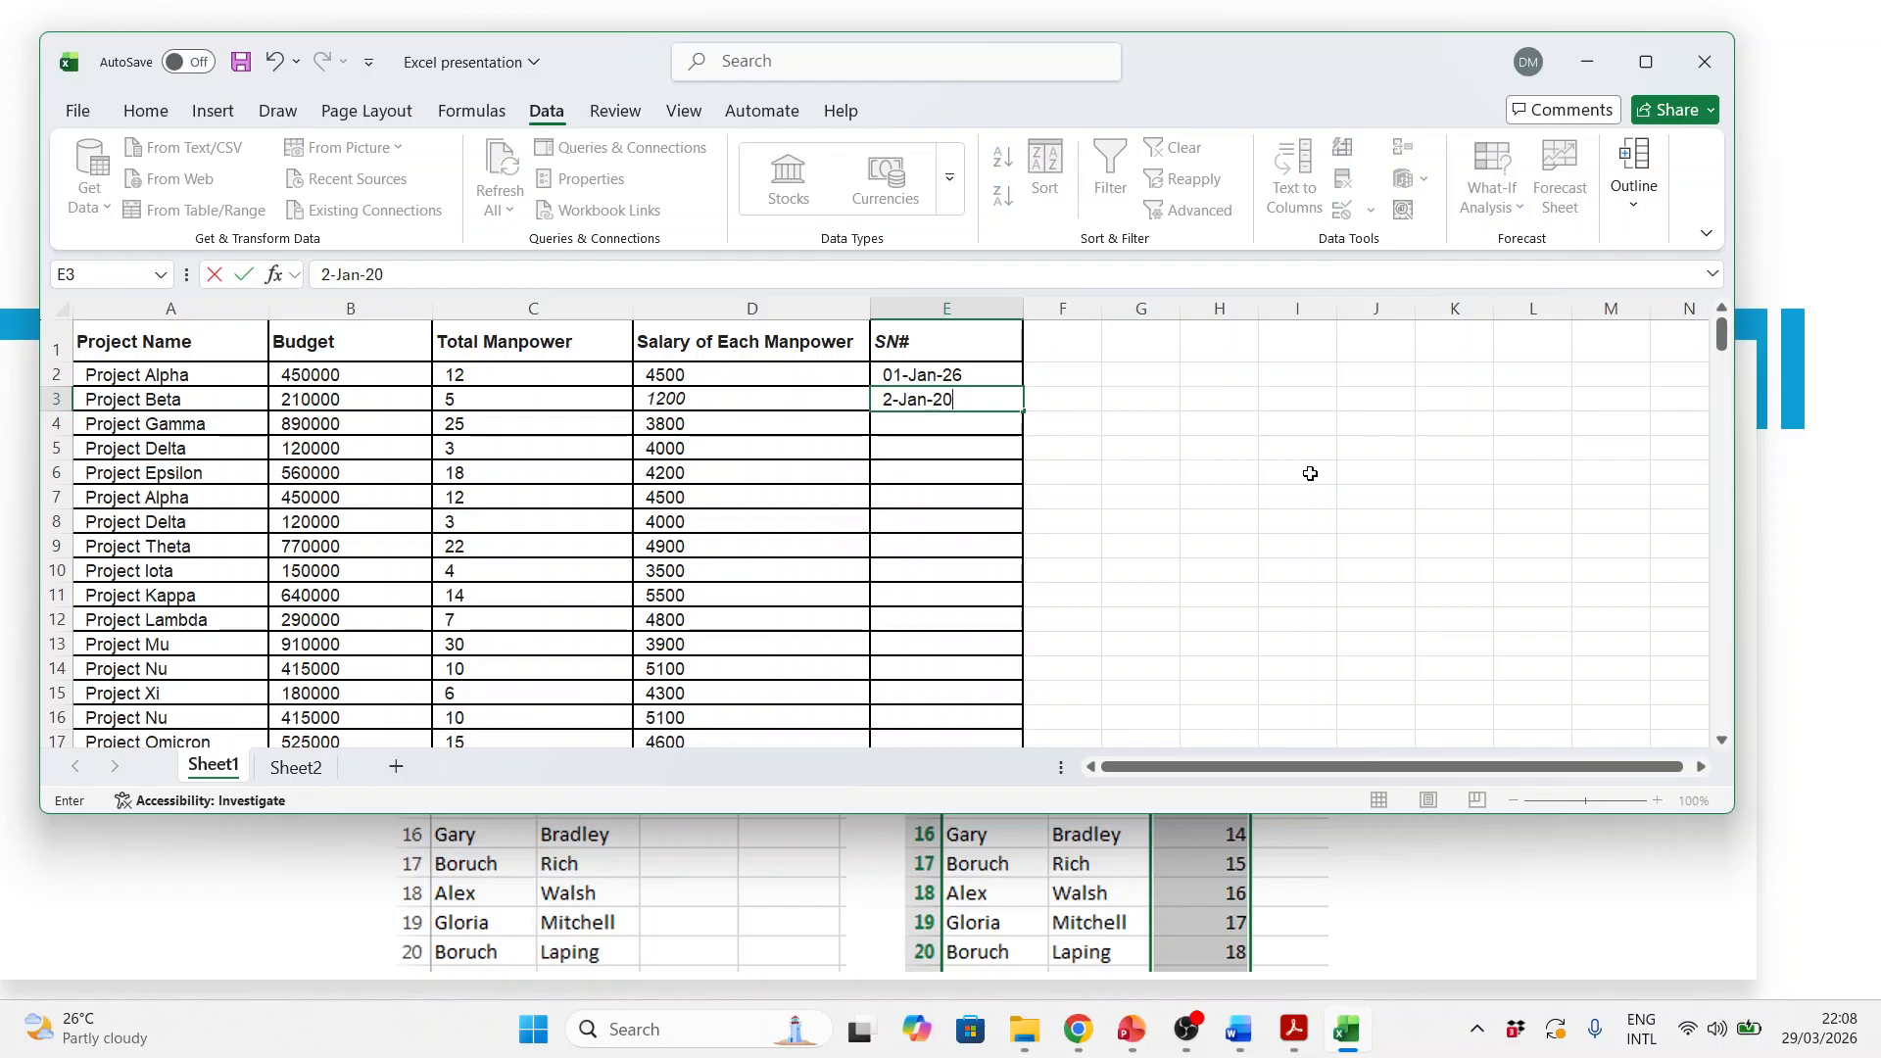
key("Return")
Step: AutoFill the dates from E2:E3 down to row 201 and check the change of month at E33 and E34
left_click_drag(946, 374, 945, 398)
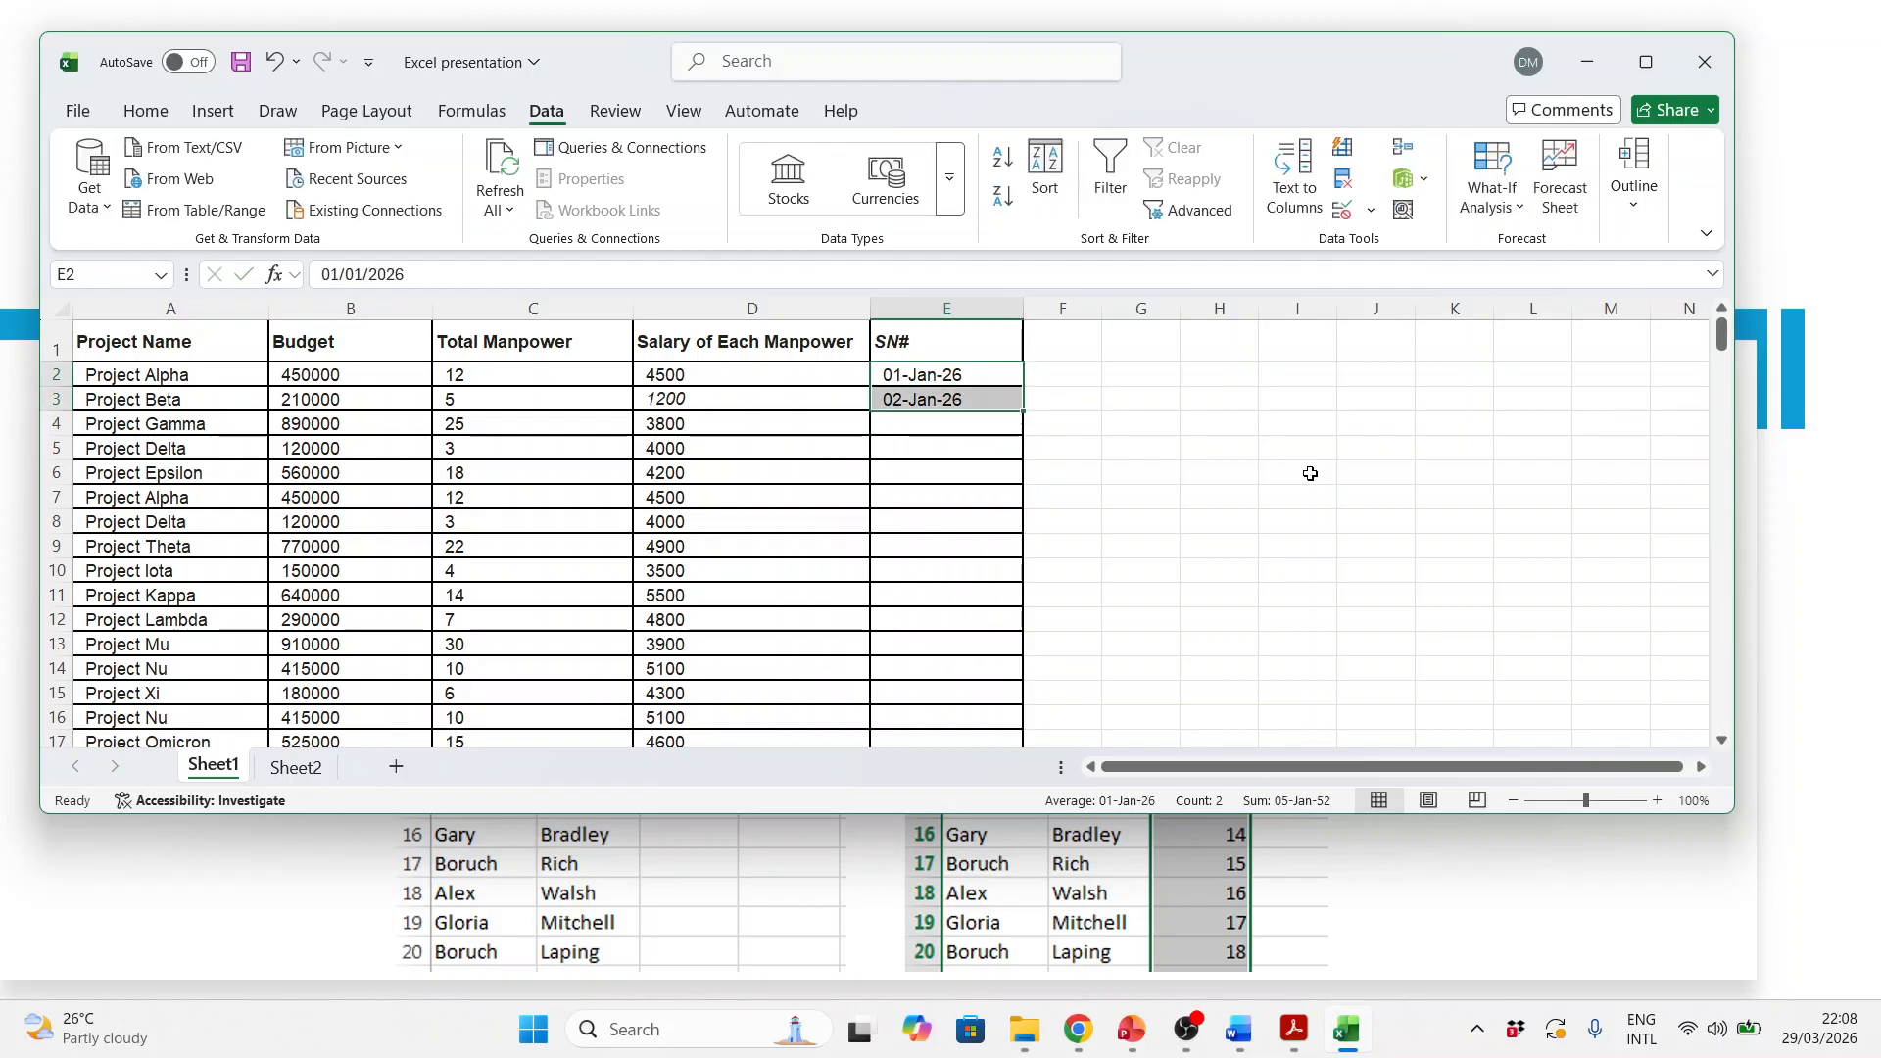
double_click(1025, 412)
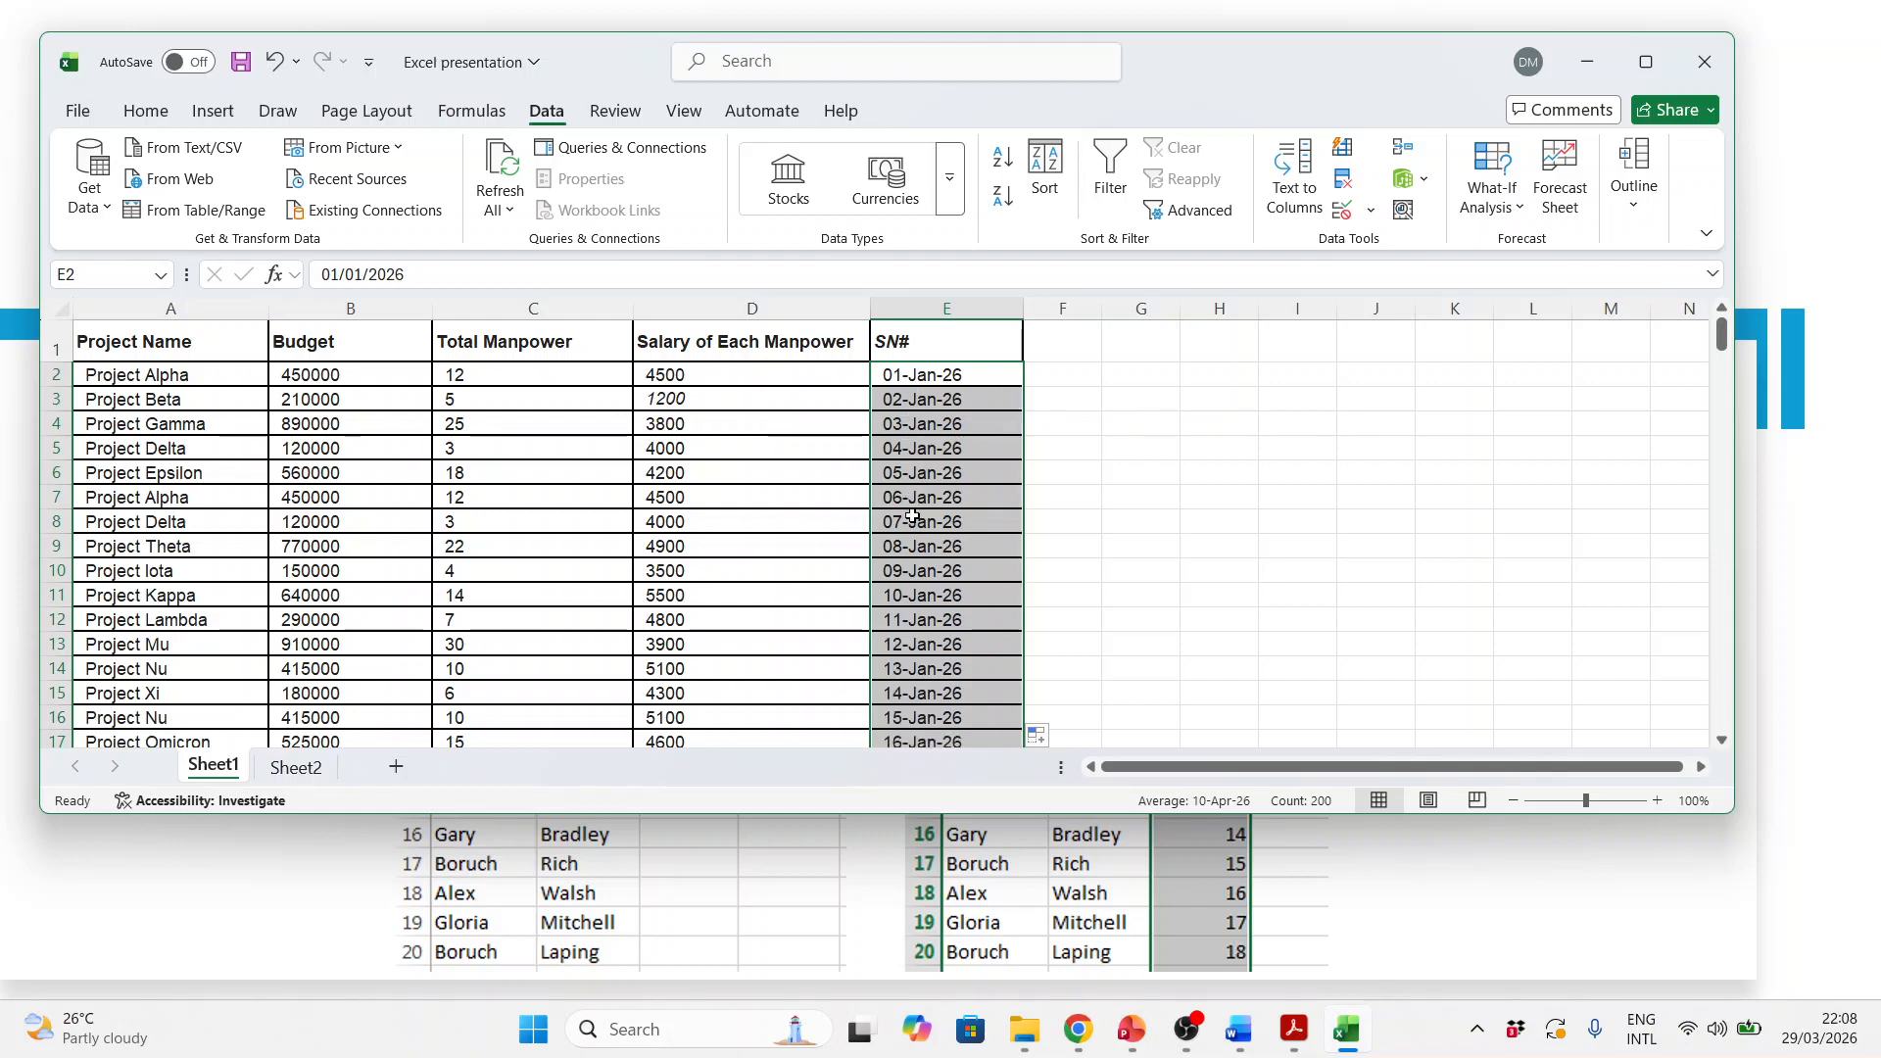
scroll(906, 500, "down", 11)
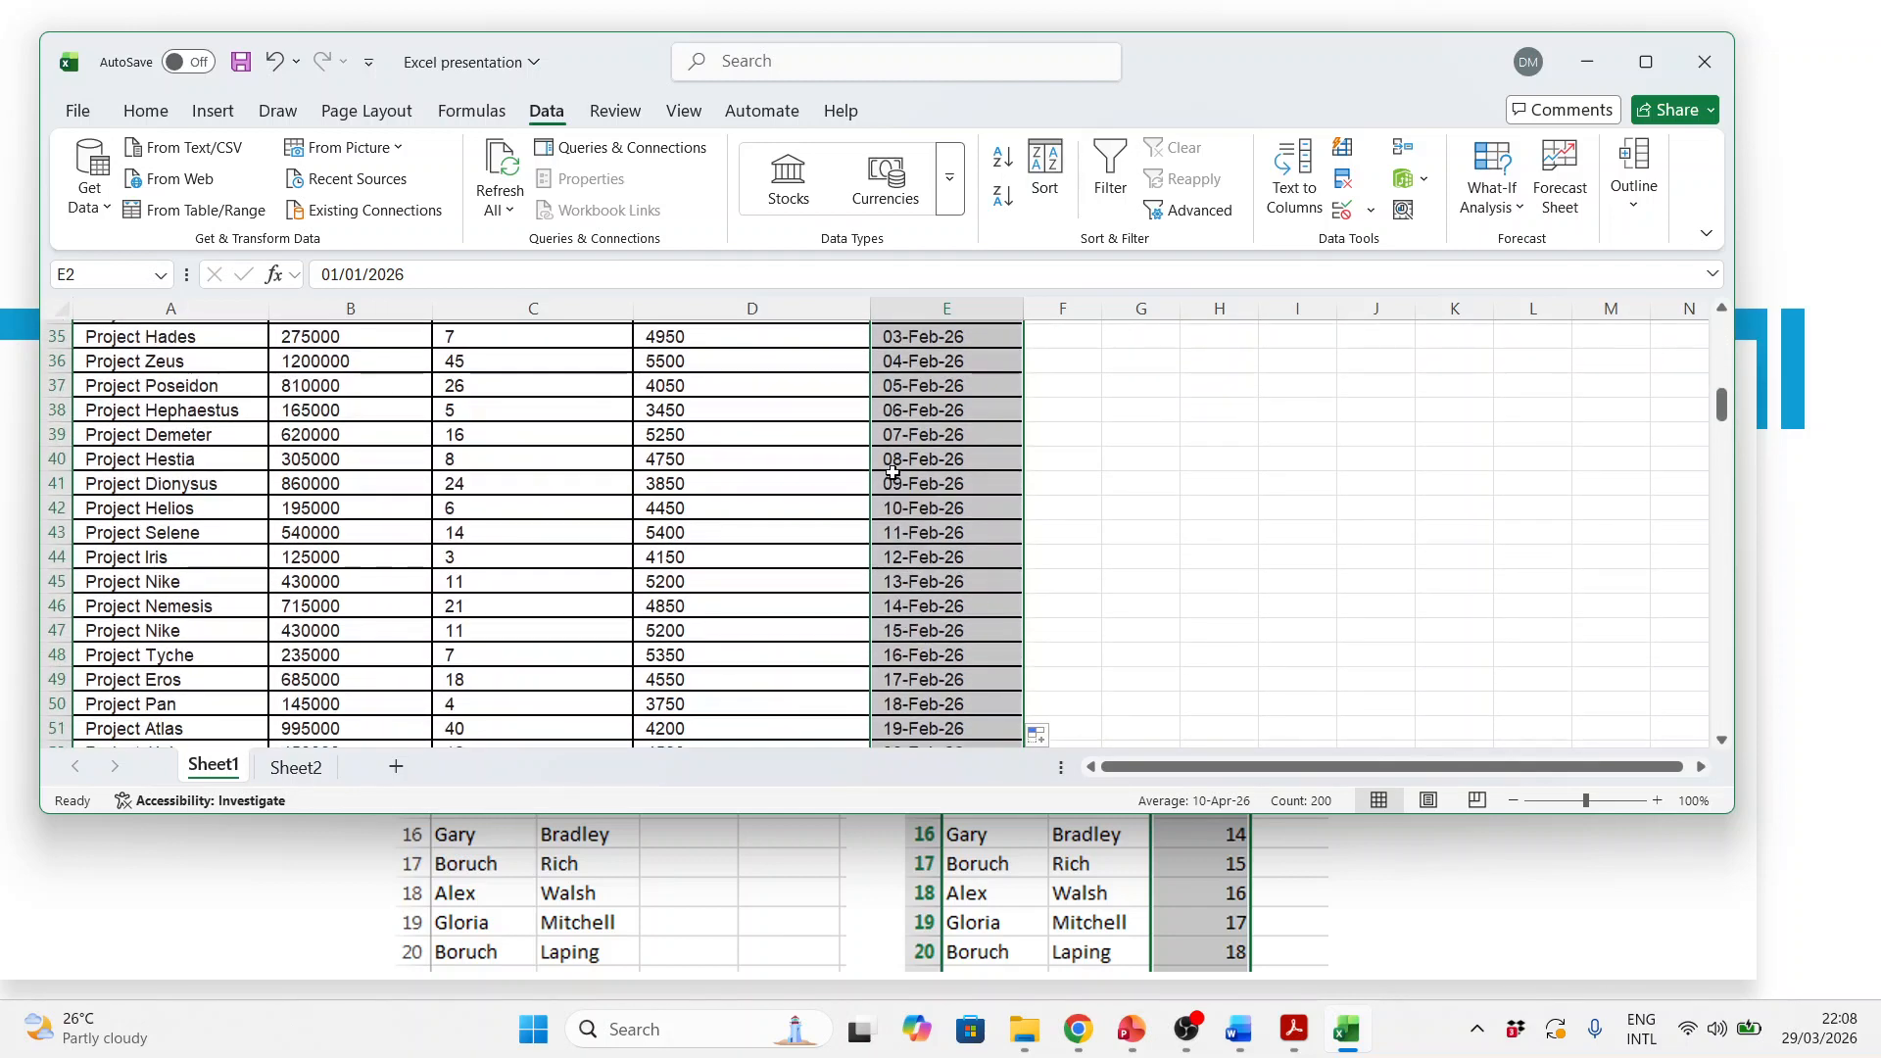
scroll(921, 462, "up", 4)
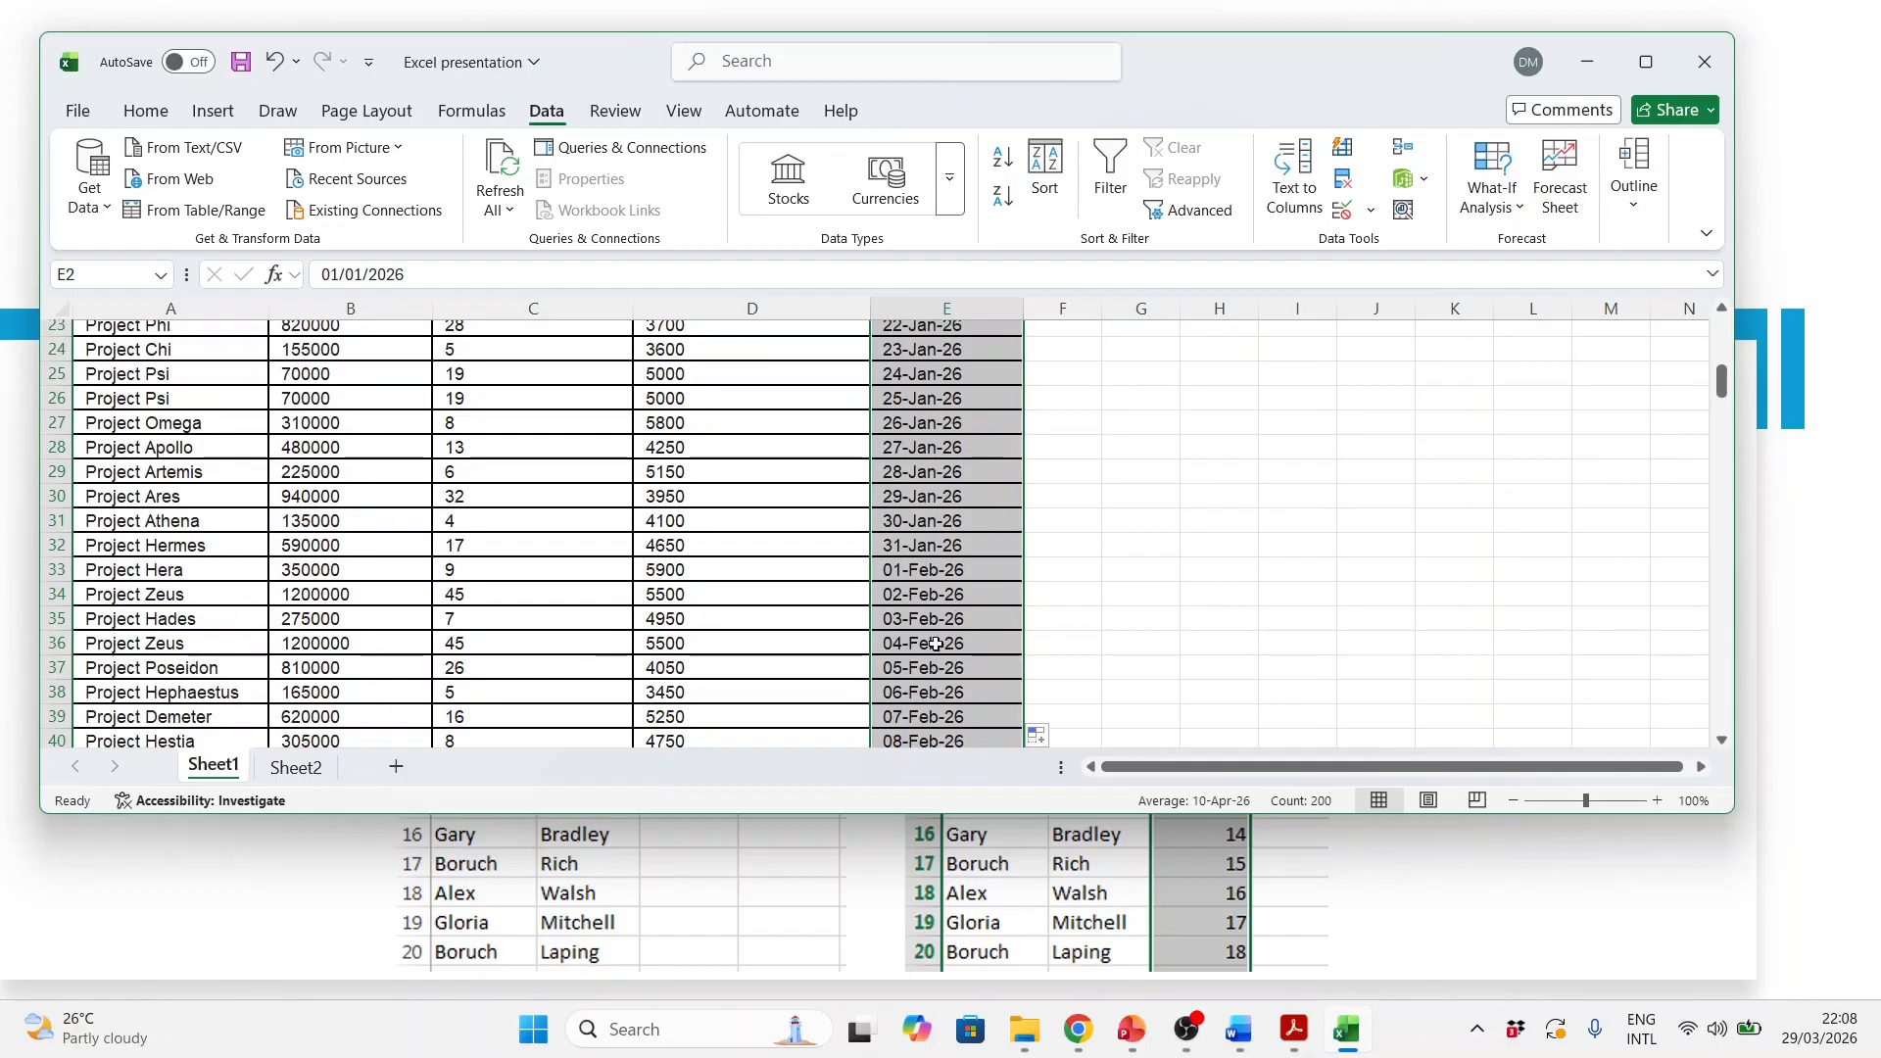
left_click(899, 570)
left_click(946, 594)
scroll(948, 447, "up", 7)
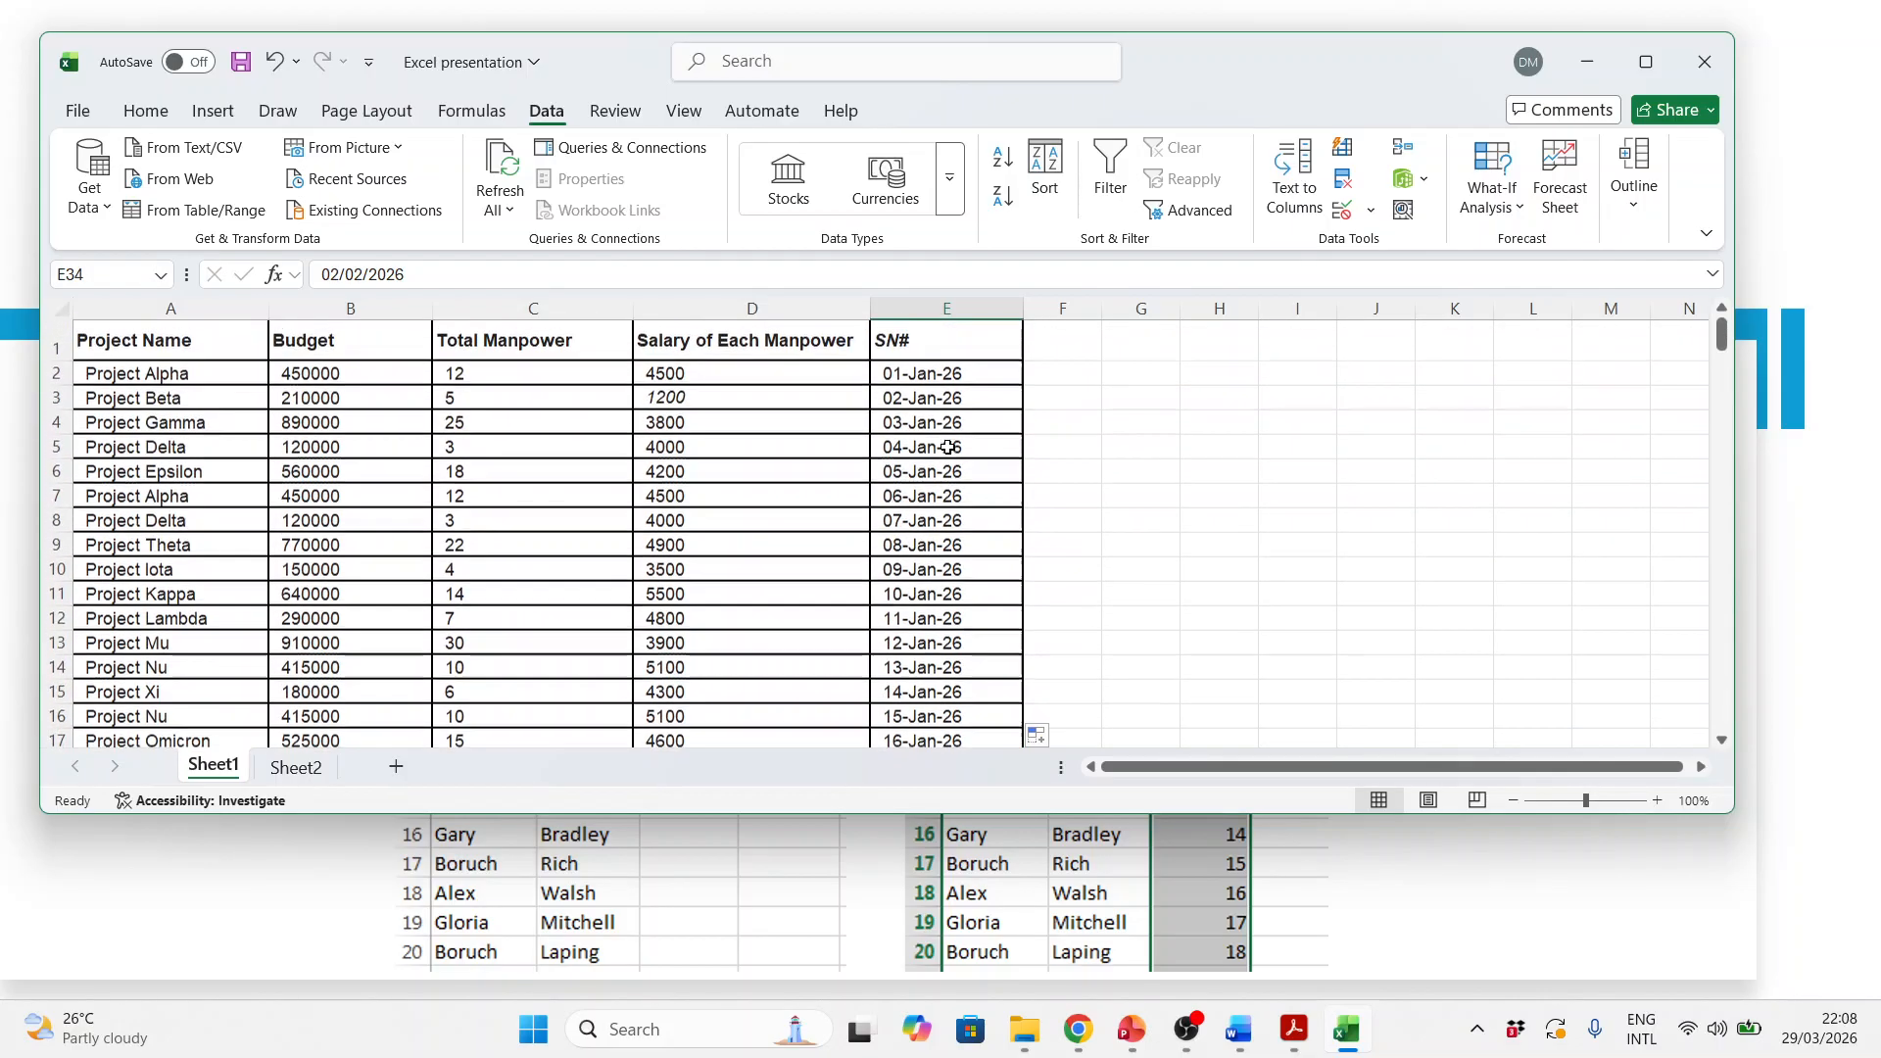
Step: Clear the dates from E2:E201 and select empty cell G6
left_click(948, 376)
key("ctrl+shift+Down")
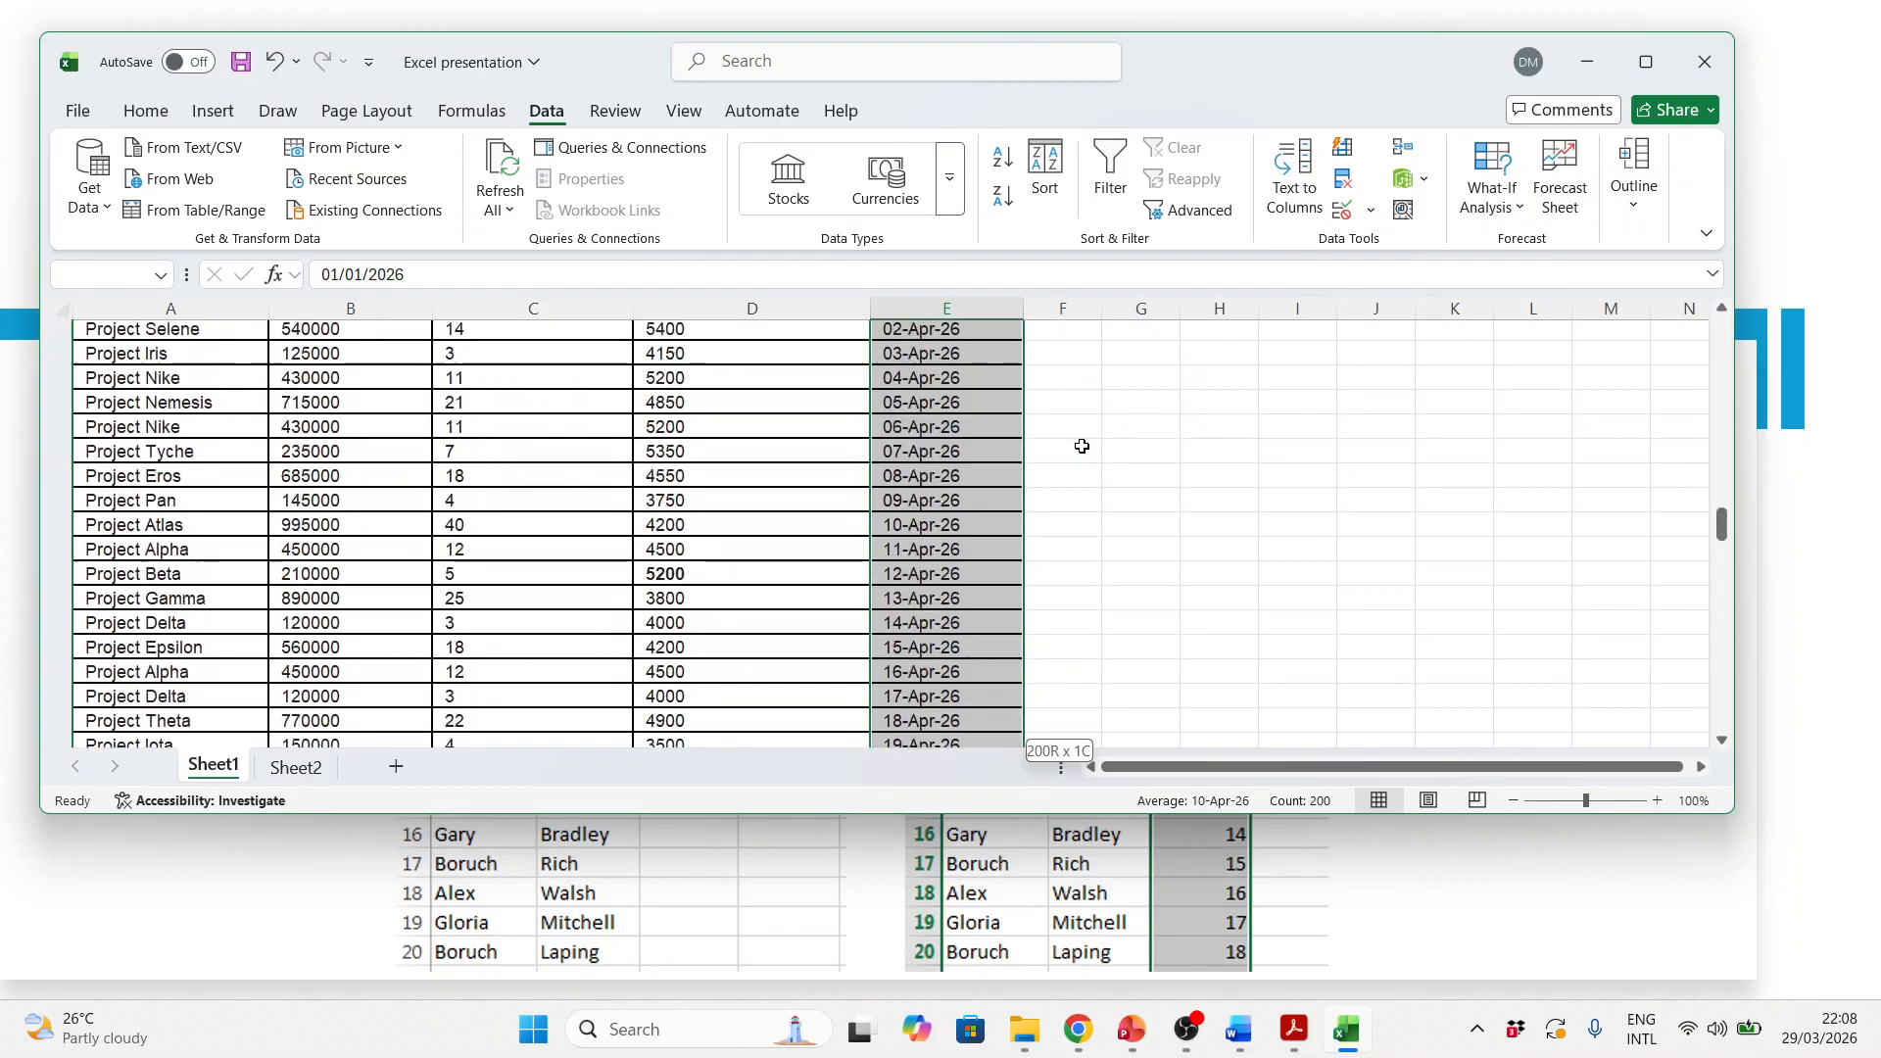
key("Delete")
left_click(1154, 475)
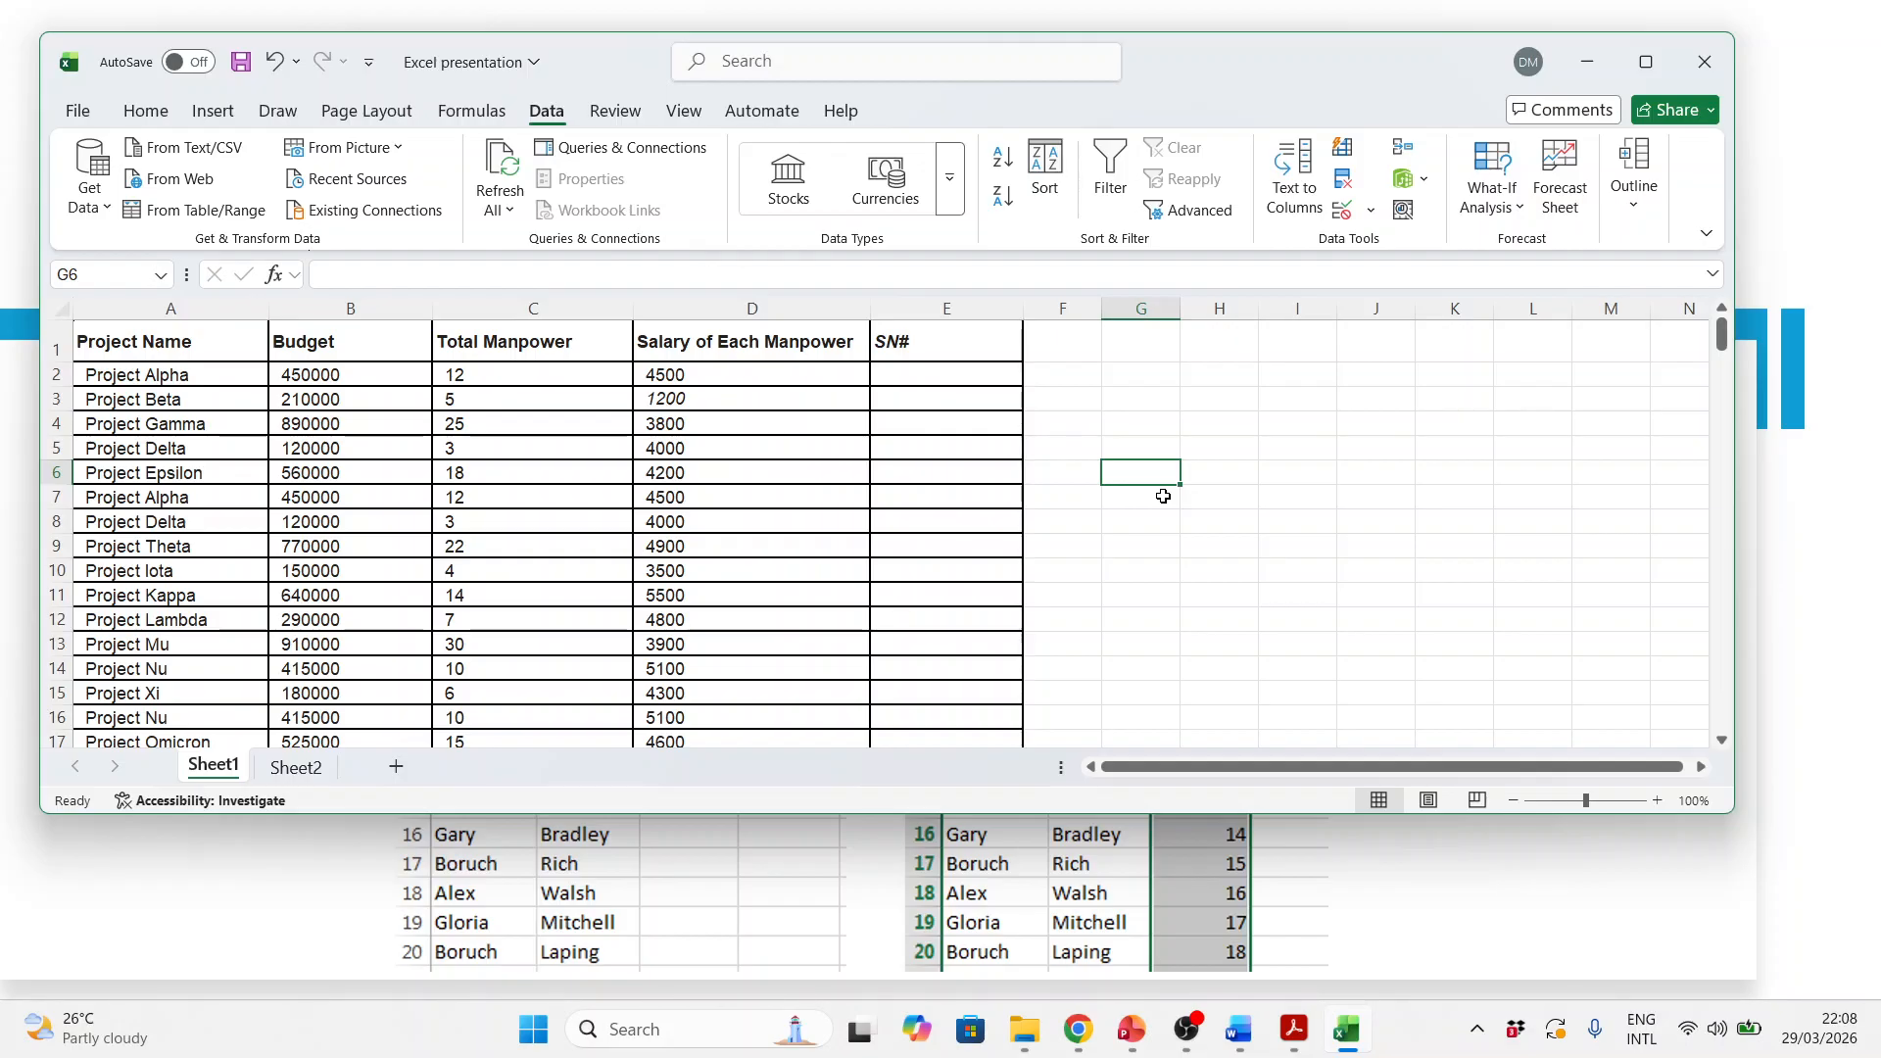
Step: Switch to the PowerPoint slide show and advance to the closing thank-you slide
key("alt+Tab")
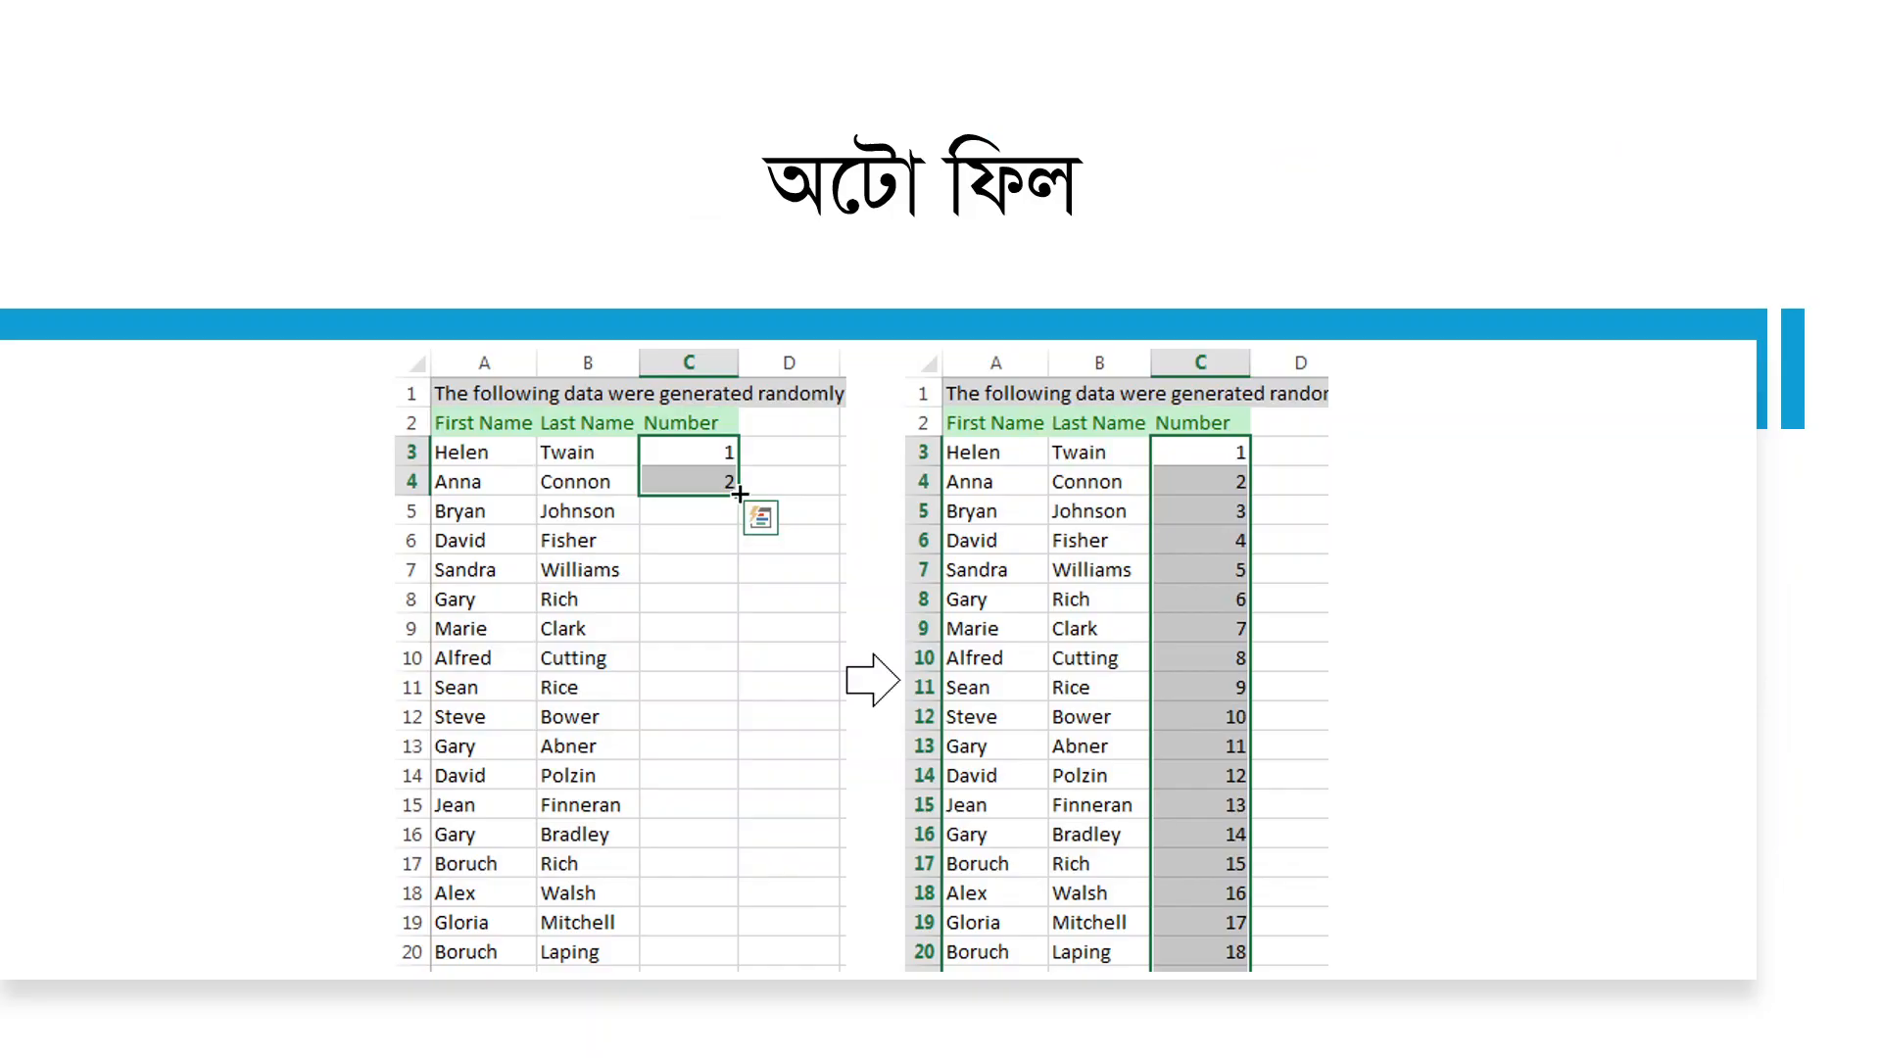
key("Right")
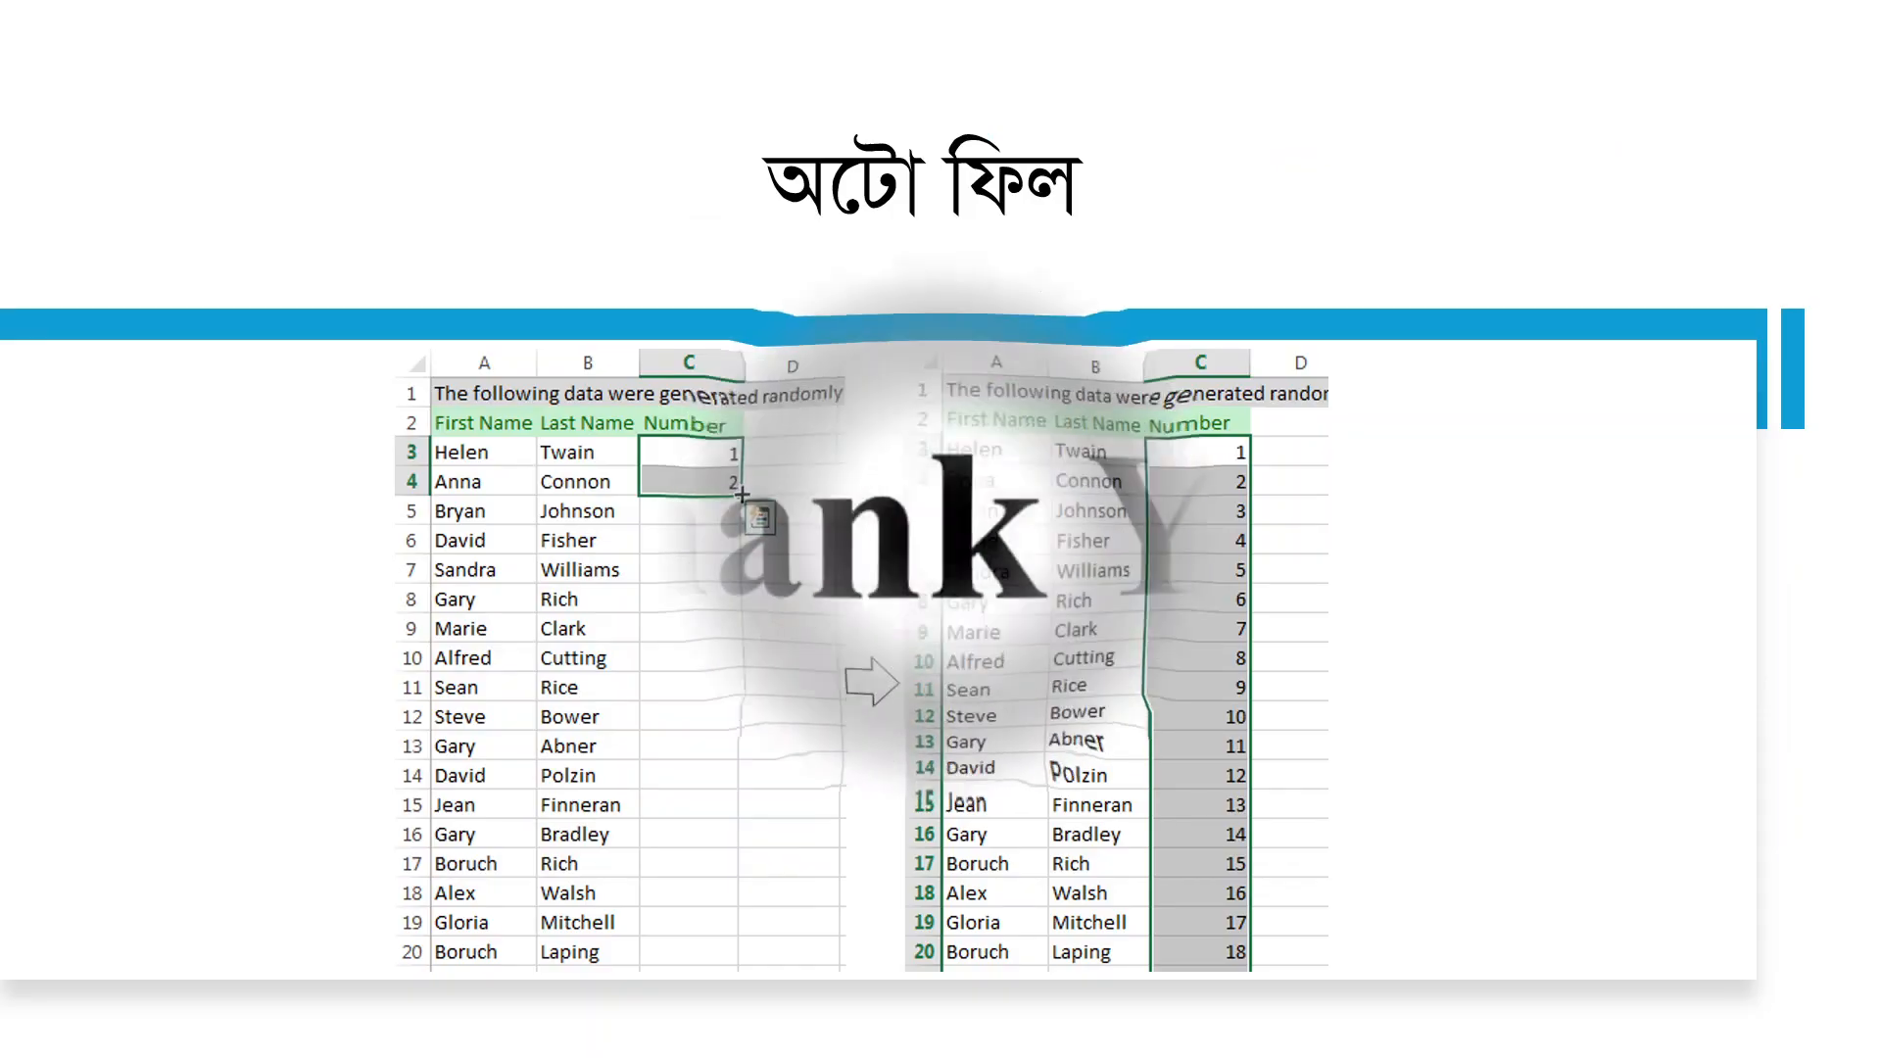